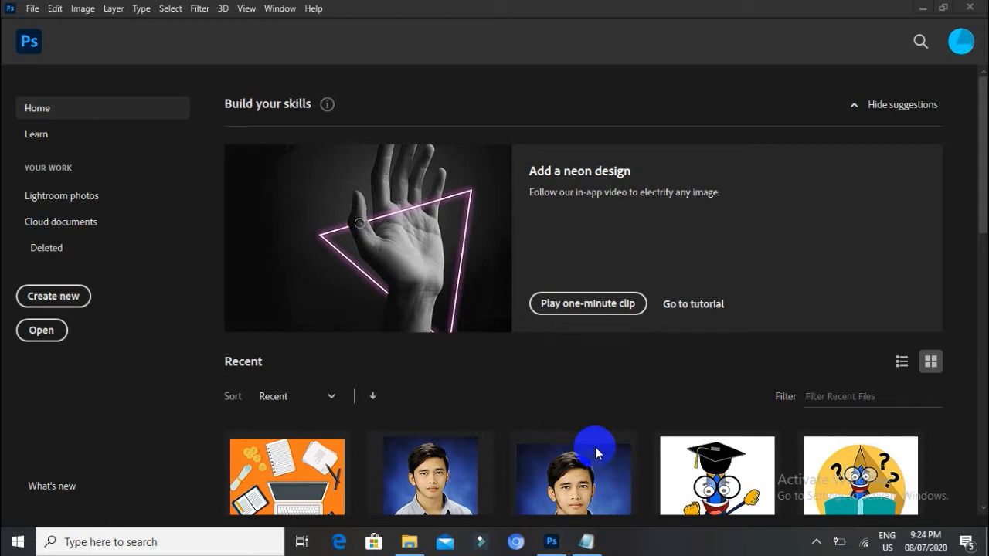
# - Switch to the Notepad lesson outline and highlight the "Review on Lesson 2", "CROP TOOL" and "TYPE TOOL" lines in turn
pyautogui.click(586, 541)
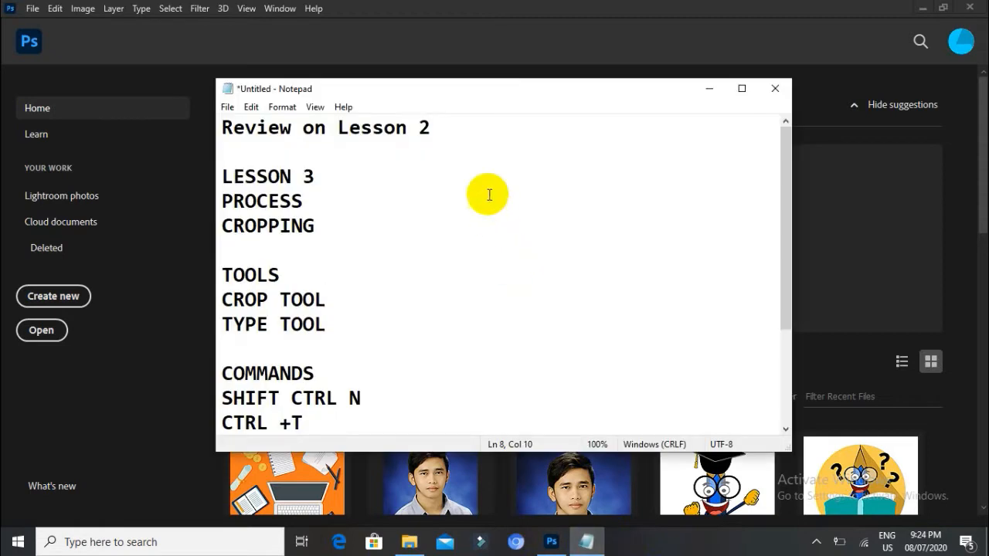
pyautogui.moveTo(502, 126); pyautogui.dragTo(227, 143)
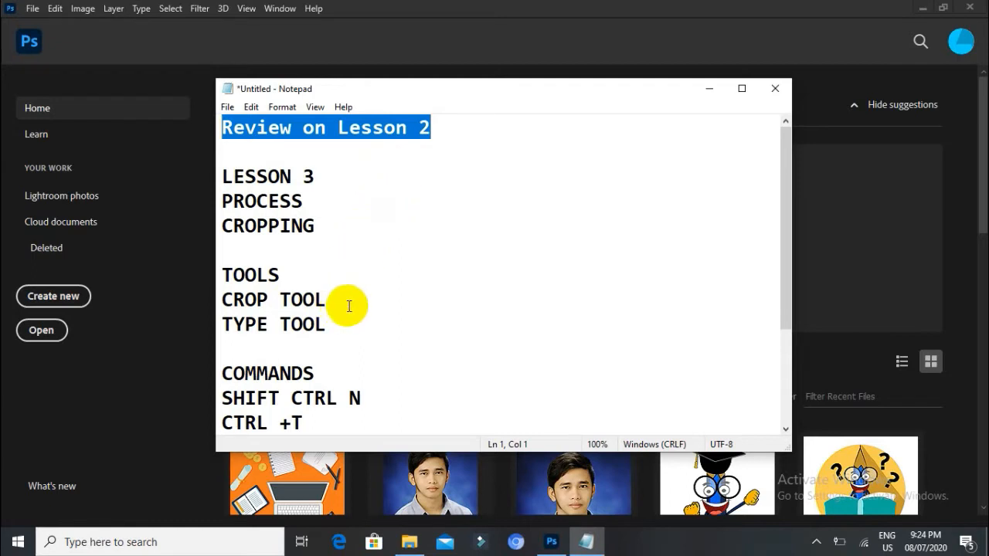
pyautogui.moveTo(348, 306); pyautogui.dragTo(203, 287)
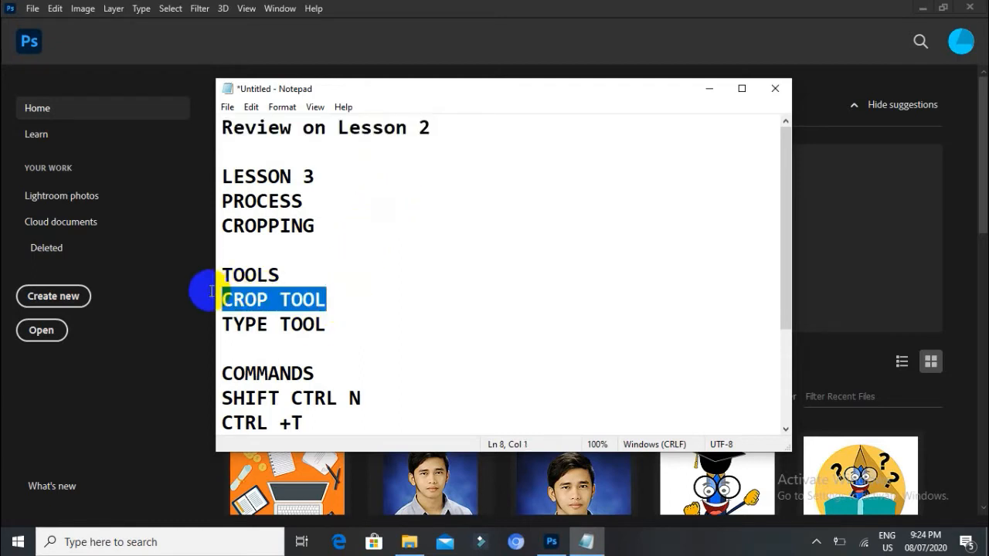
pyautogui.moveTo(337, 325); pyautogui.dragTo(220, 320)
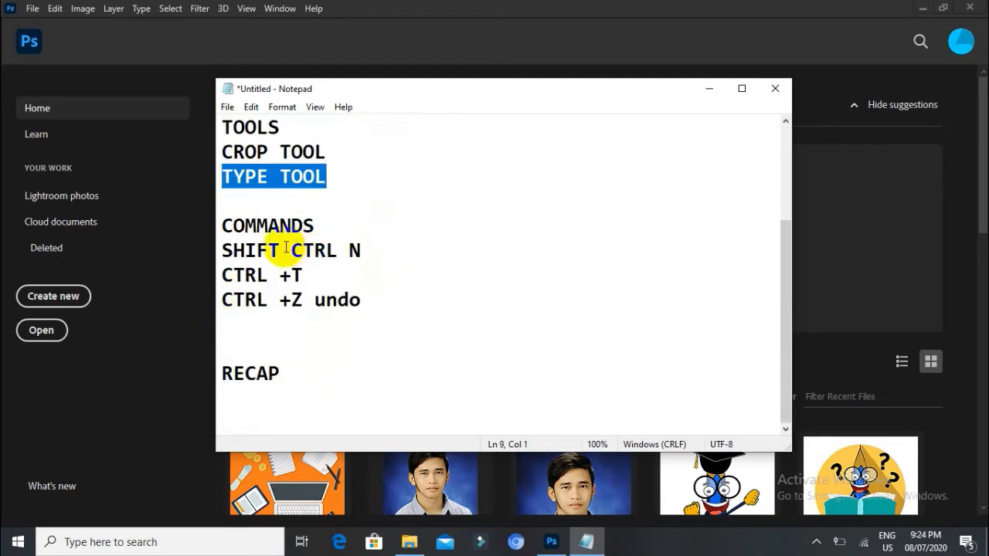
# - Rewrite the first shortcut under COMMANDS in the lesson outline as "SHIFT+CTRL+N"
pyautogui.doubleClick(314, 246)
pyautogui.press('BackSpace')
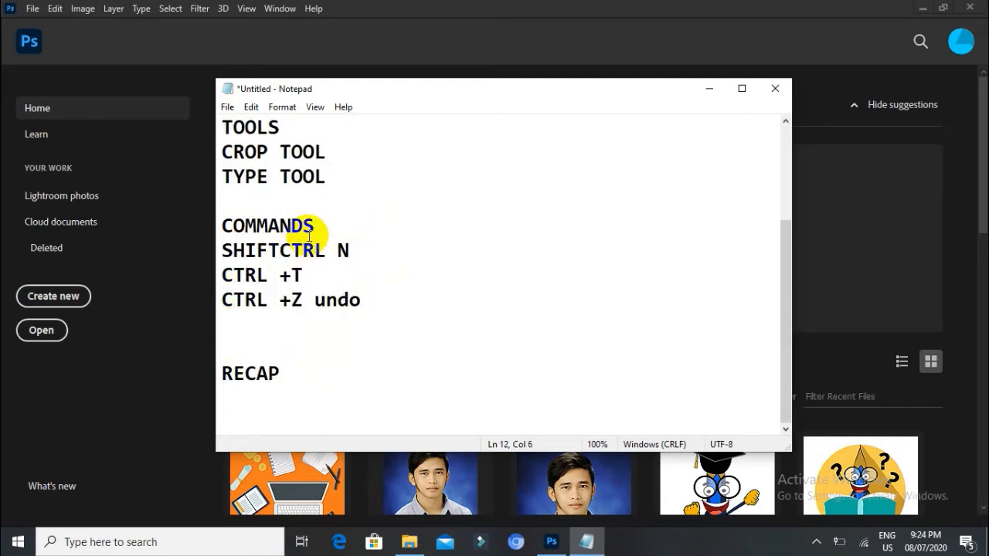
pyautogui.write('+')
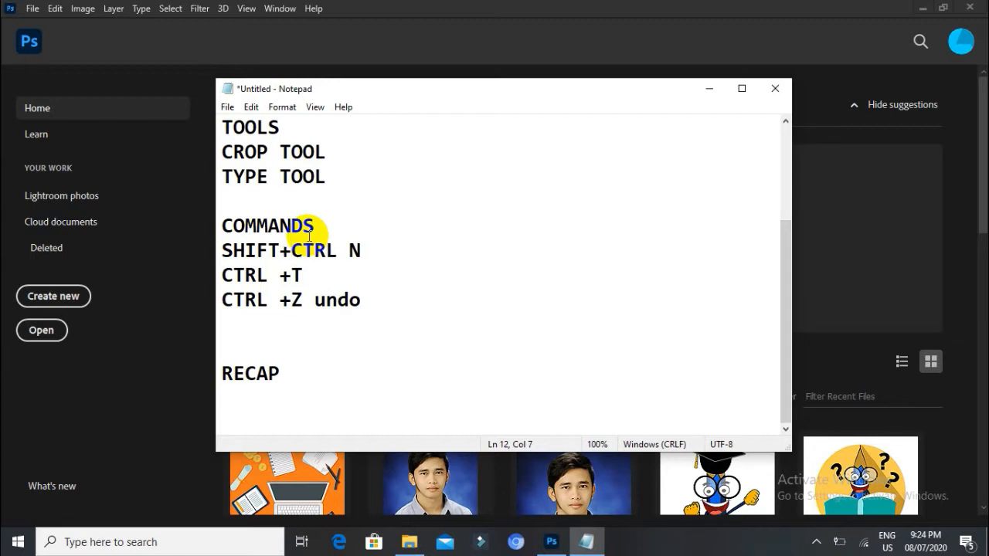
pyautogui.click(352, 250)
pyautogui.press('BackSpace')
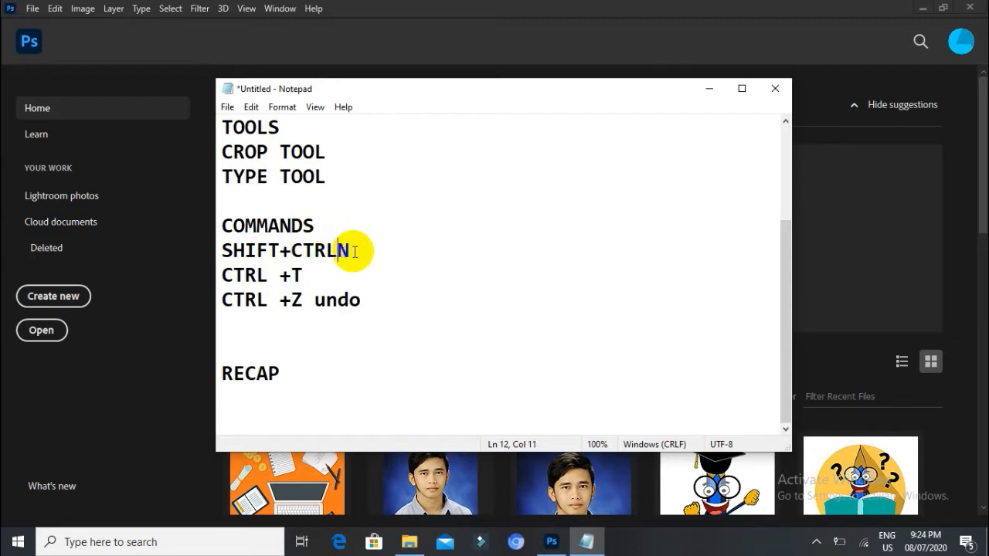
pyautogui.write('+')
# - Delete one blank line between "CTRL +Z undo" and "RECAP" in the lesson outline
pyautogui.click(350, 275)
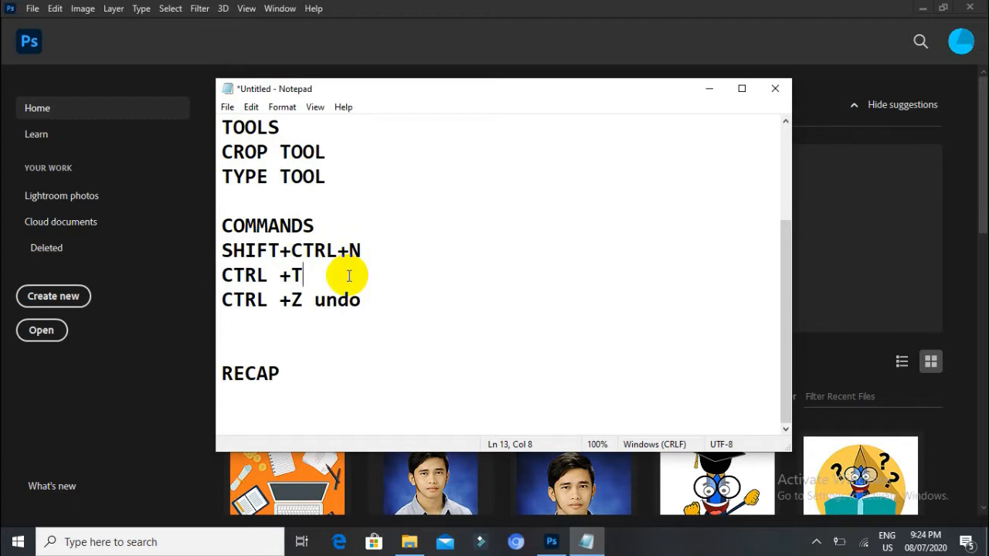
pyautogui.press('Down')
pyautogui.press('Down')
pyautogui.press('Delete')
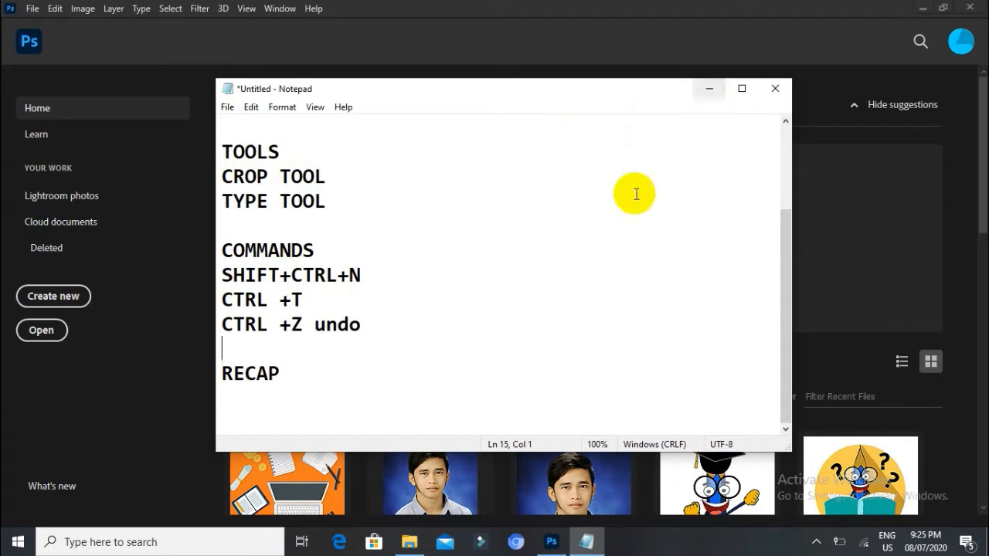
pyautogui.scroll(2, 627, 209)
pyautogui.click(418, 128)
# - Switch to Photoshop, open the recent office desk image to view the tools grouped with the Magic Wand, and close the image
pyautogui.click(243, 44)
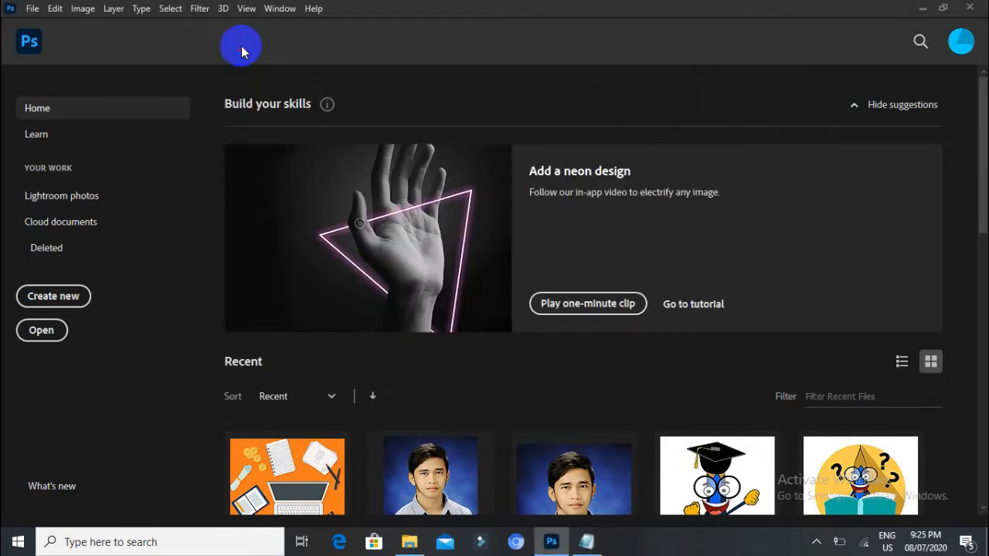
pyautogui.click(287, 464)
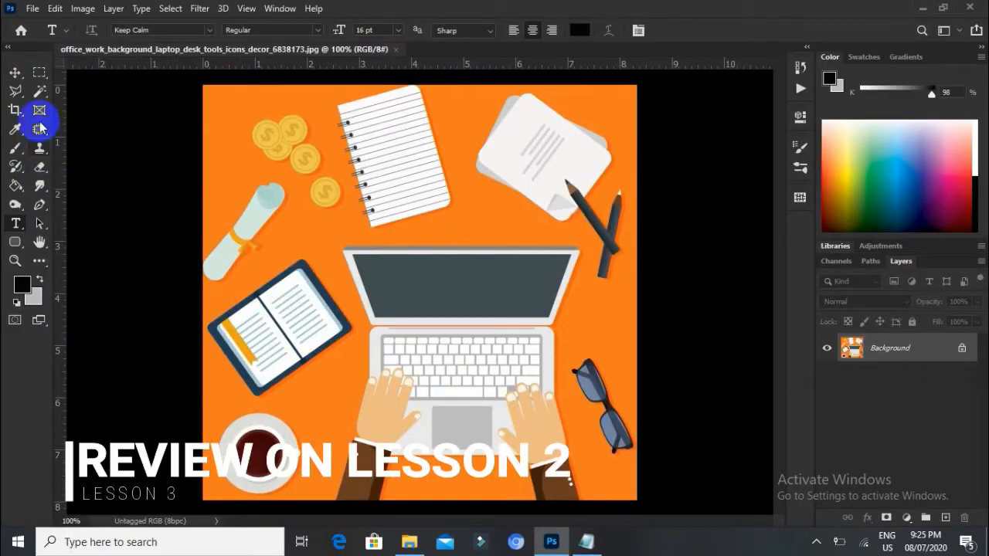
pyautogui.click(39, 91)
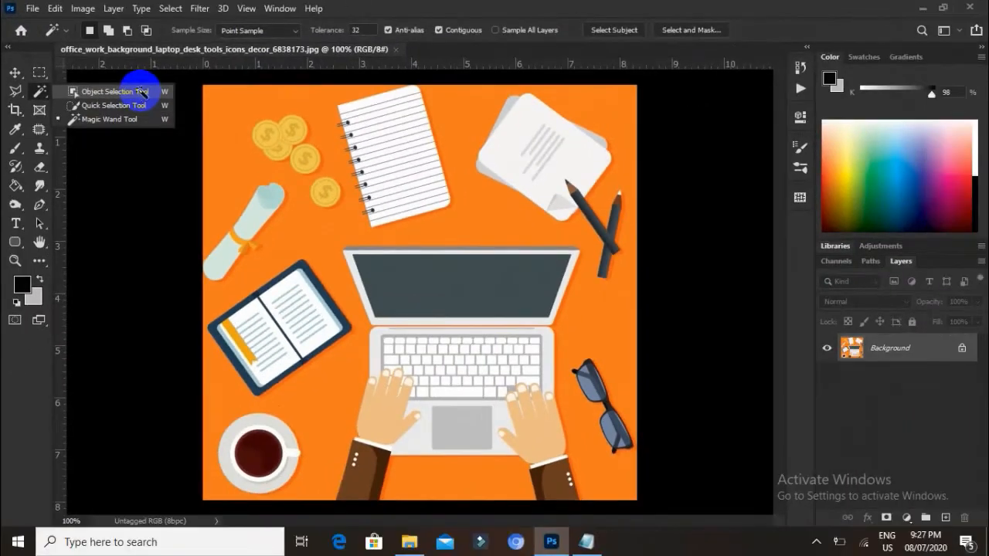
pyautogui.click(396, 49)
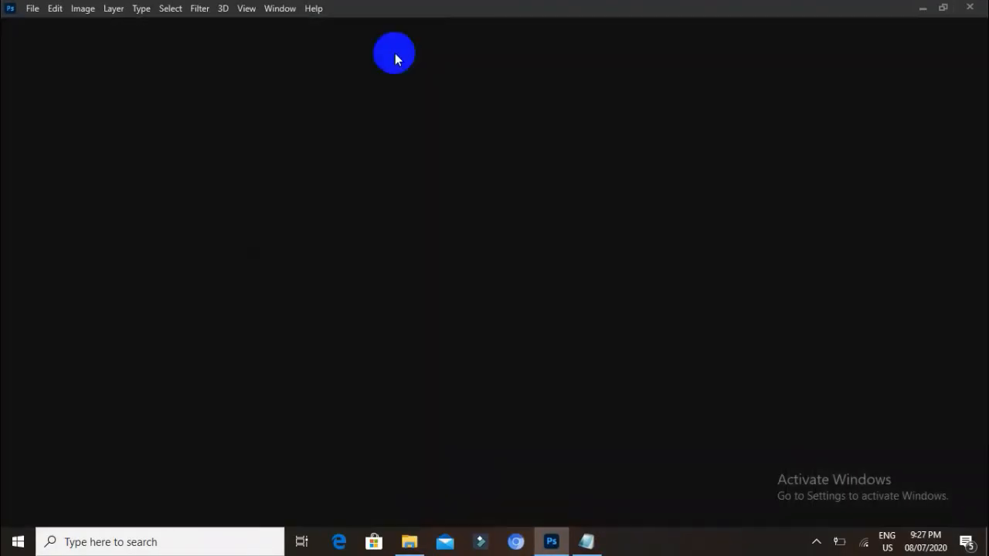
# - Start a new document with width and height of 2 and a resolution of 300 pixels/inch
pyautogui.click(31, 10)
pyautogui.click(42, 25)
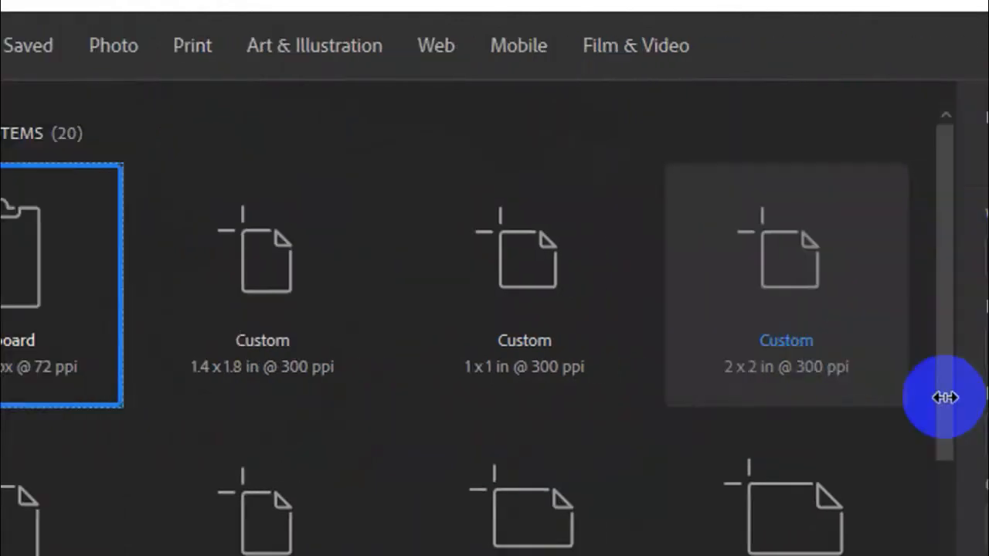
pyautogui.moveTo(765, 261); pyautogui.dragTo(712, 262)
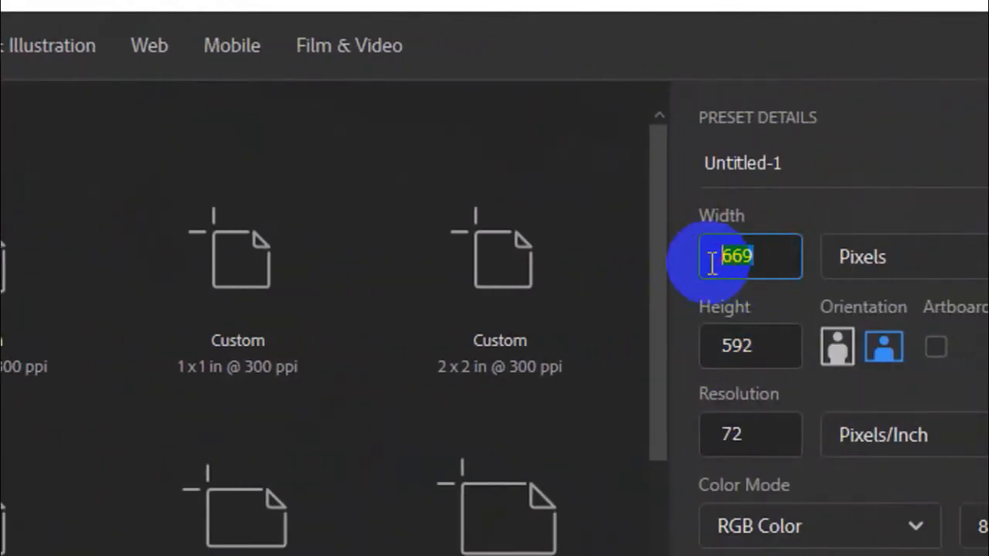
pyautogui.write('2')
pyautogui.moveTo(765, 346); pyautogui.dragTo(721, 345)
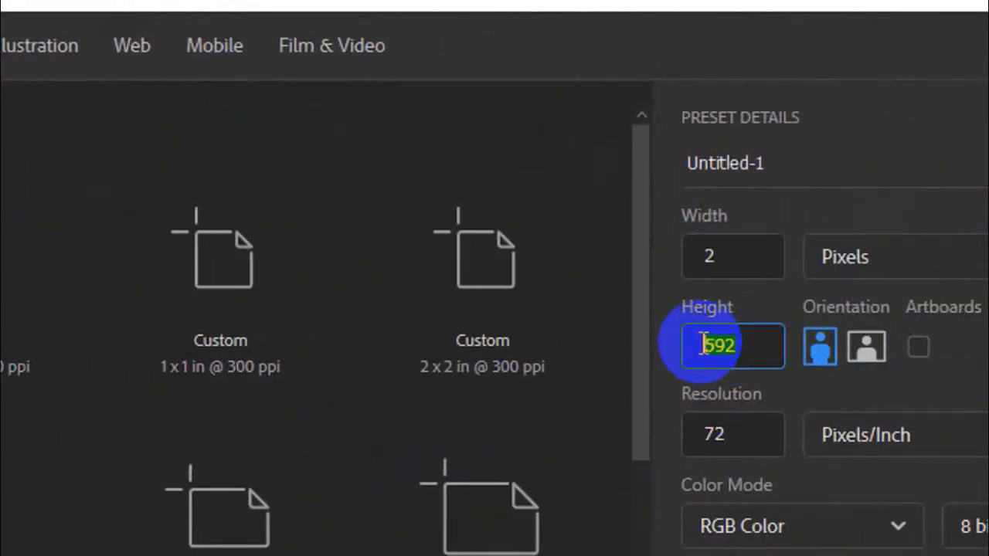
pyautogui.write('2')
pyautogui.moveTo(730, 429); pyautogui.dragTo(703, 437)
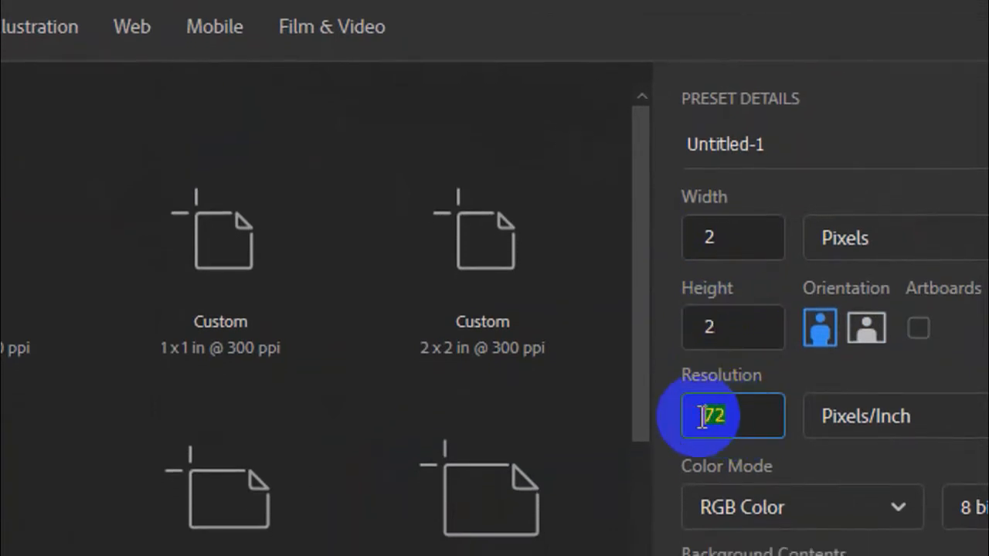
pyautogui.write('300')
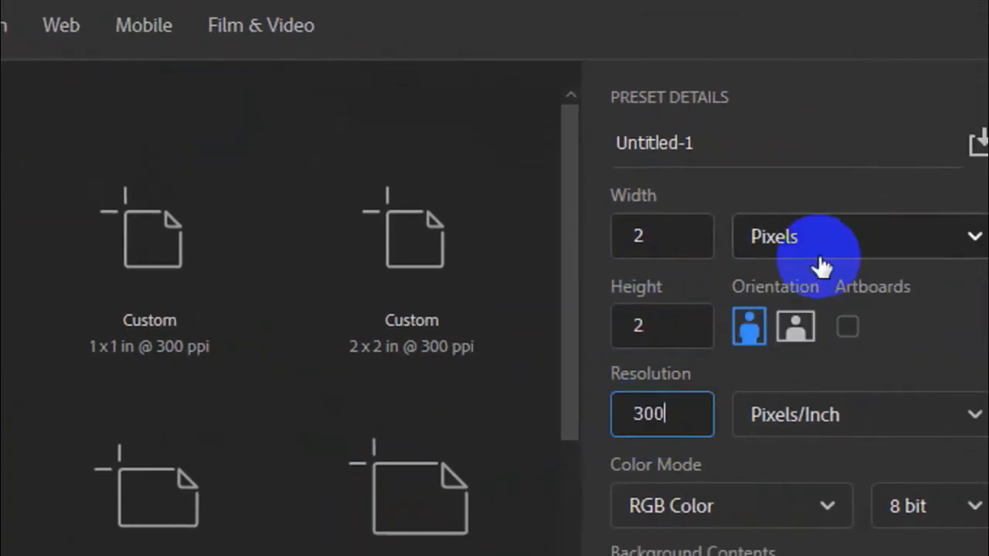
# - Change the new document's unit to inches, set width and height to 2, and create it at 300 pixels/inch
pyautogui.click(820, 267)
pyautogui.click(804, 342)
pyautogui.moveTo(680, 245); pyautogui.dragTo(590, 239)
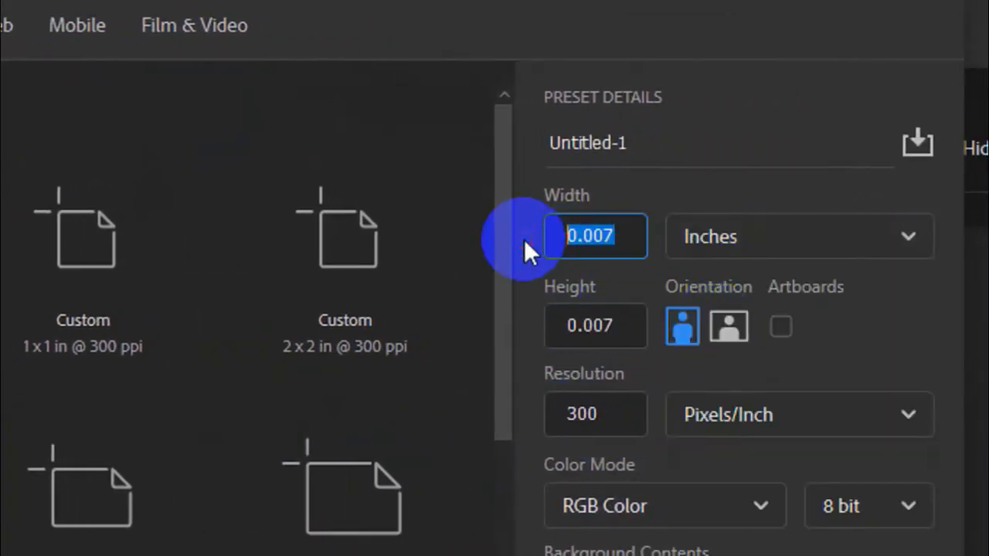
pyautogui.write('2')
pyautogui.moveTo(625, 331); pyautogui.dragTo(565, 332)
pyautogui.write('2')
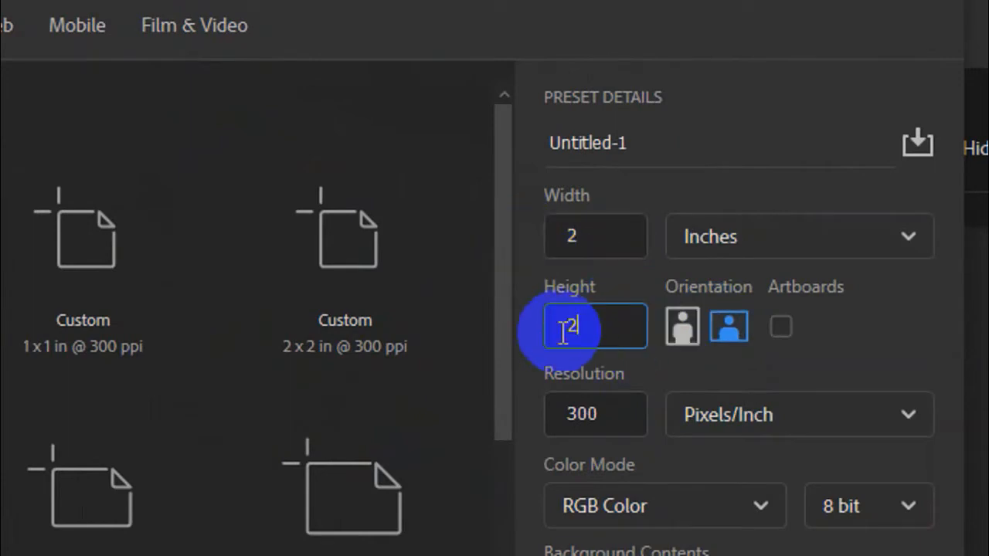
pyautogui.click(593, 403)
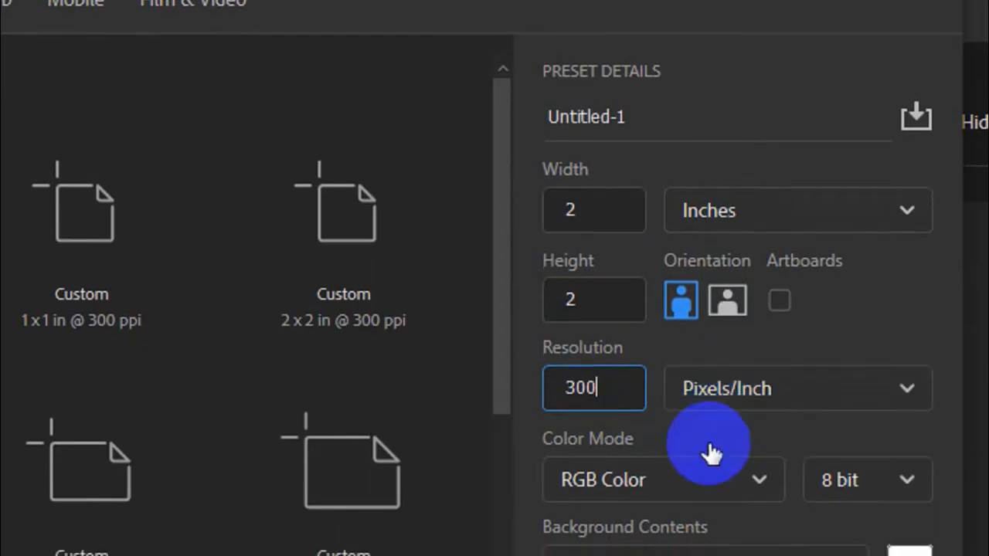
pyautogui.doubleClick(578, 388)
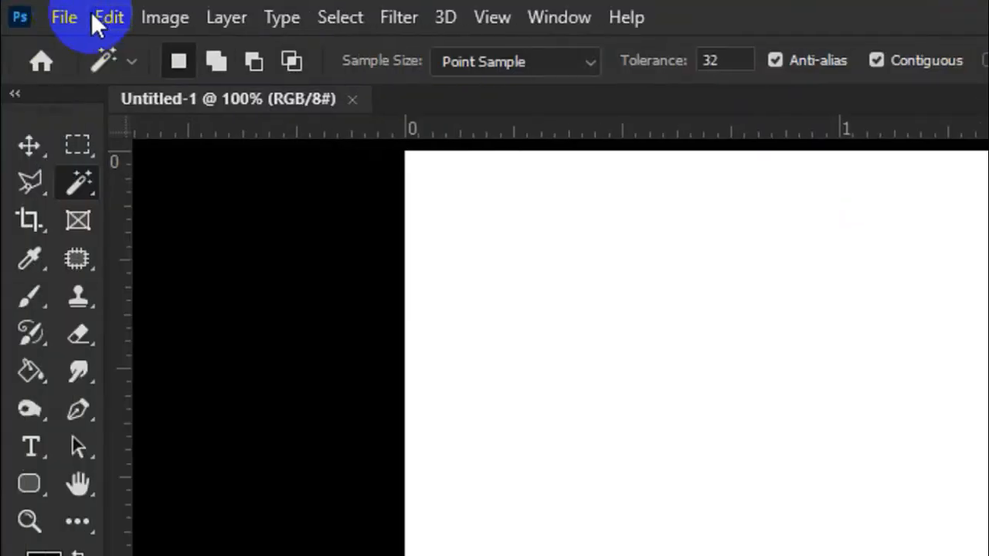
# - Start a second new document with width and height of 1 and a resolution of 300 pixels/inch
pyautogui.click(70, 17)
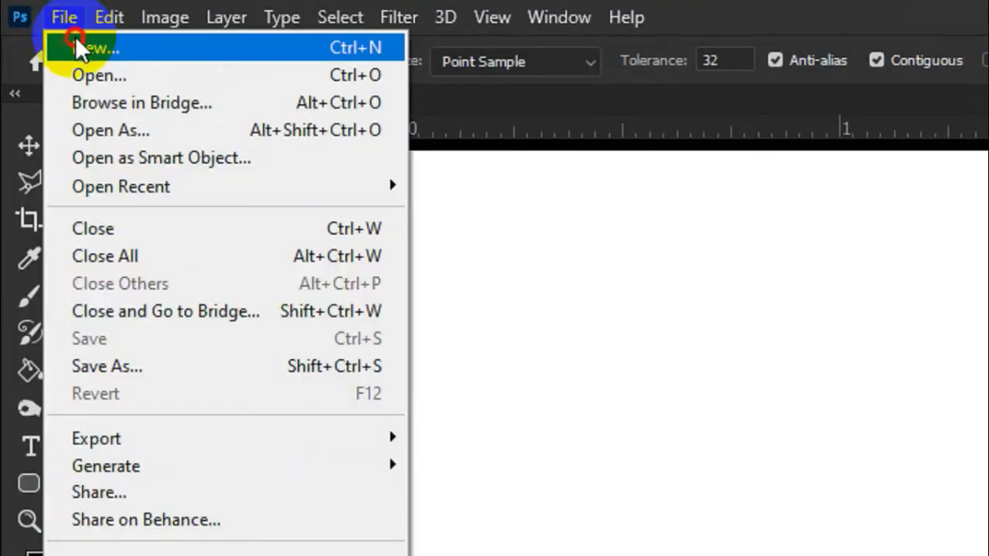
pyautogui.click(76, 38)
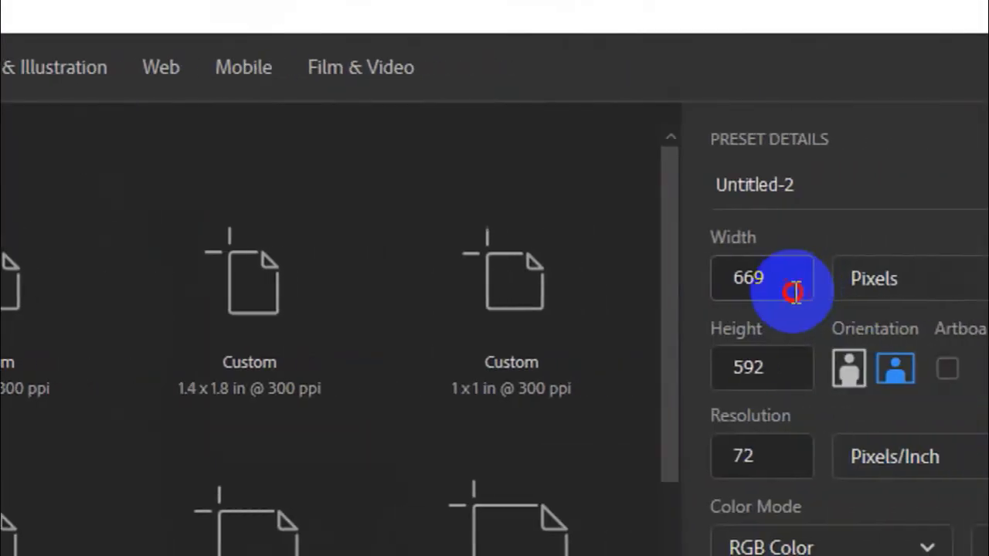
pyautogui.doubleClick(738, 280)
pyautogui.write('1')
pyautogui.doubleClick(748, 368)
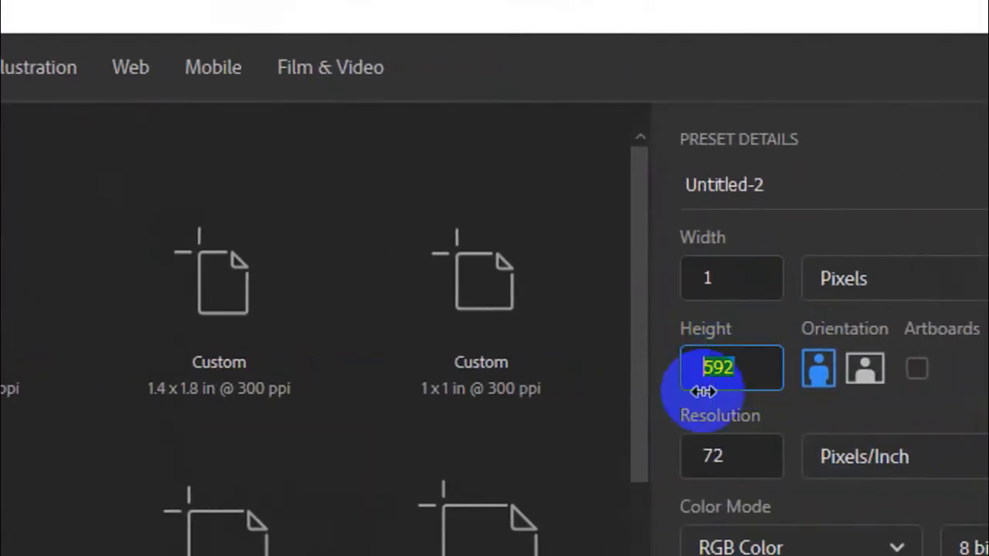
pyautogui.write('1')
pyautogui.doubleClick(735, 456)
pyautogui.write('300')
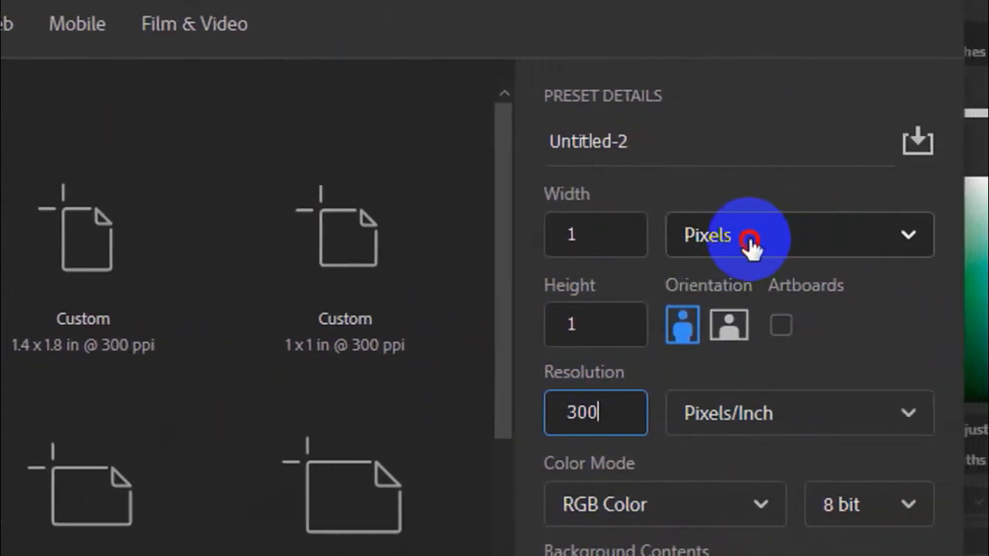
# - Change the second document's unit to inches, set width and height to 1, and create it at 300 pixels/inch
pyautogui.click(749, 240)
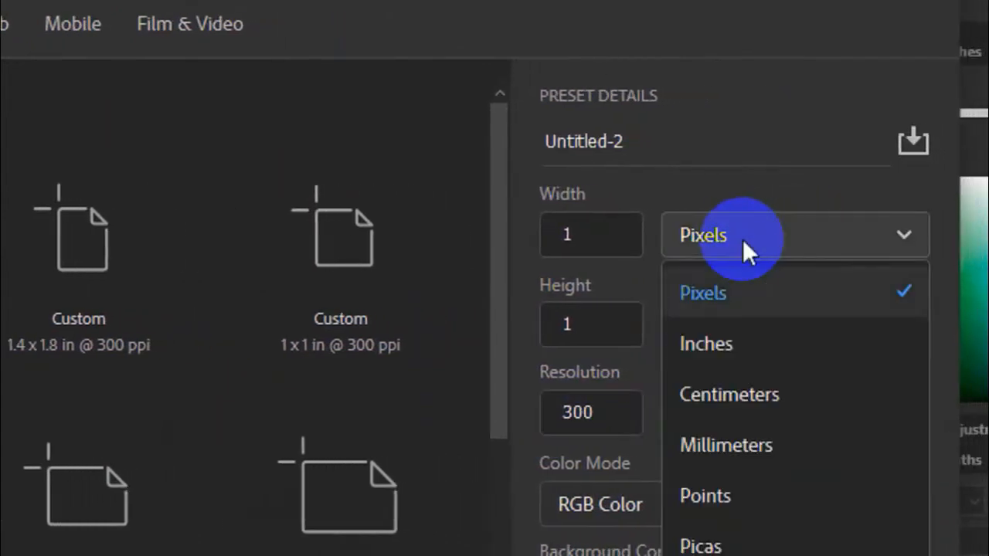
pyautogui.click(691, 345)
pyautogui.moveTo(629, 235); pyautogui.dragTo(488, 242)
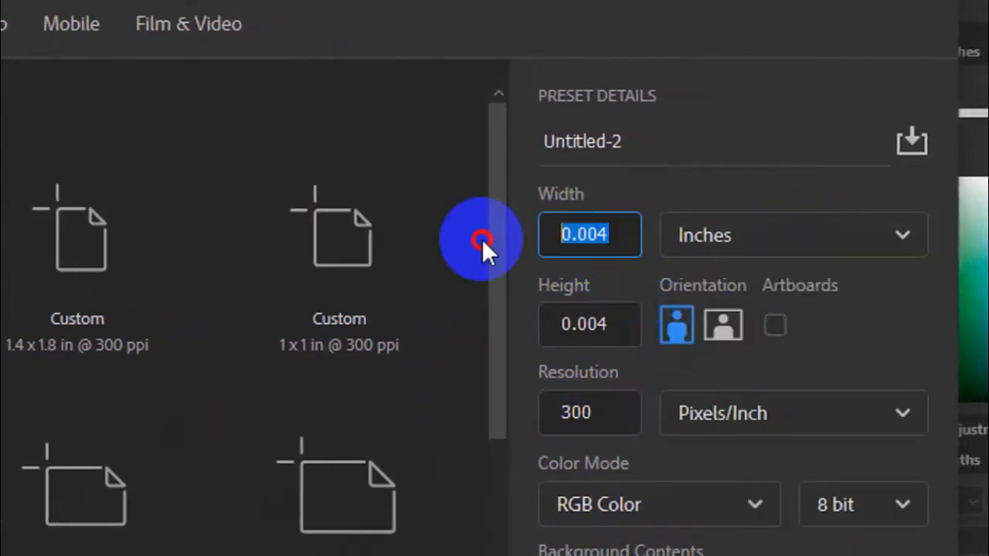
pyautogui.write('1')
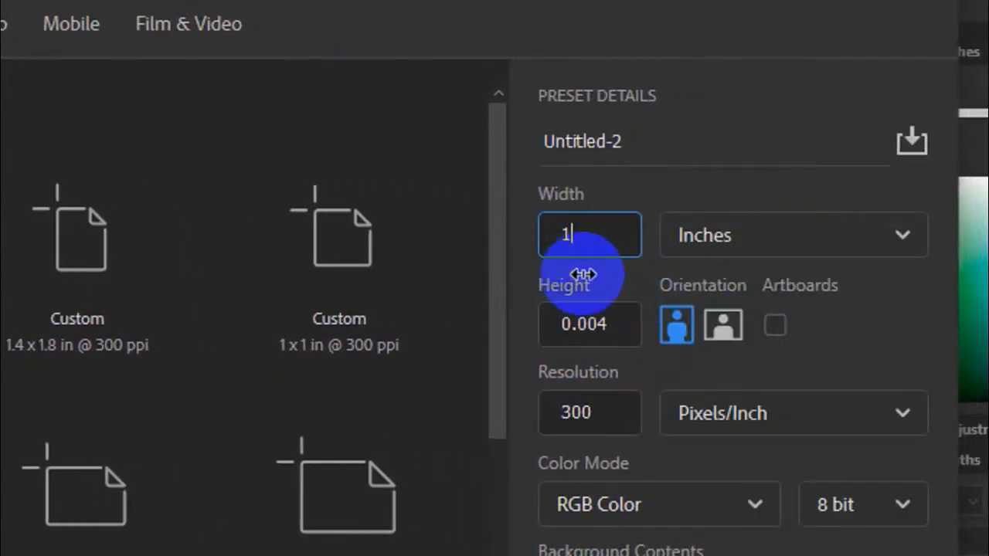
pyautogui.doubleClick(601, 328)
pyautogui.write('1')
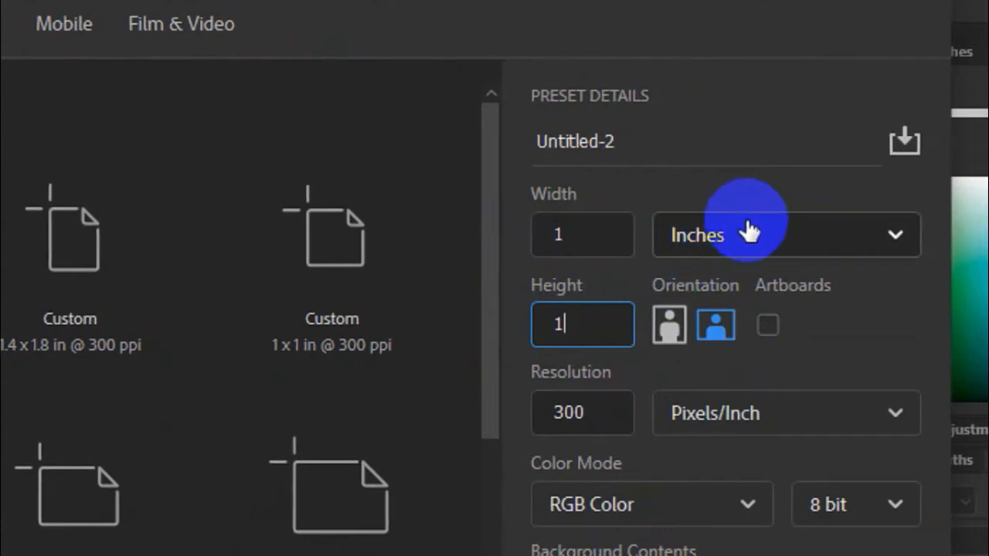
pyautogui.click(590, 243)
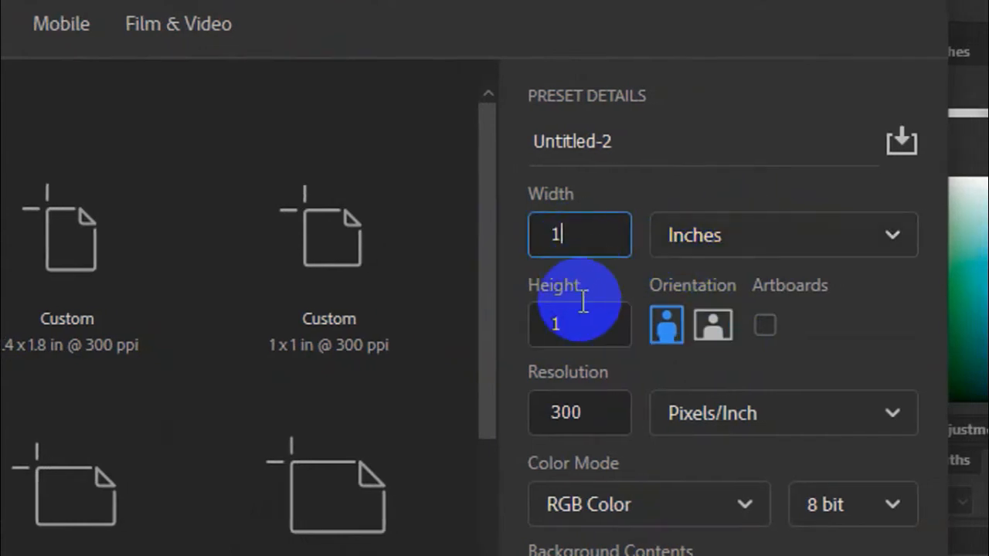
pyautogui.click(579, 318)
pyautogui.click(584, 409)
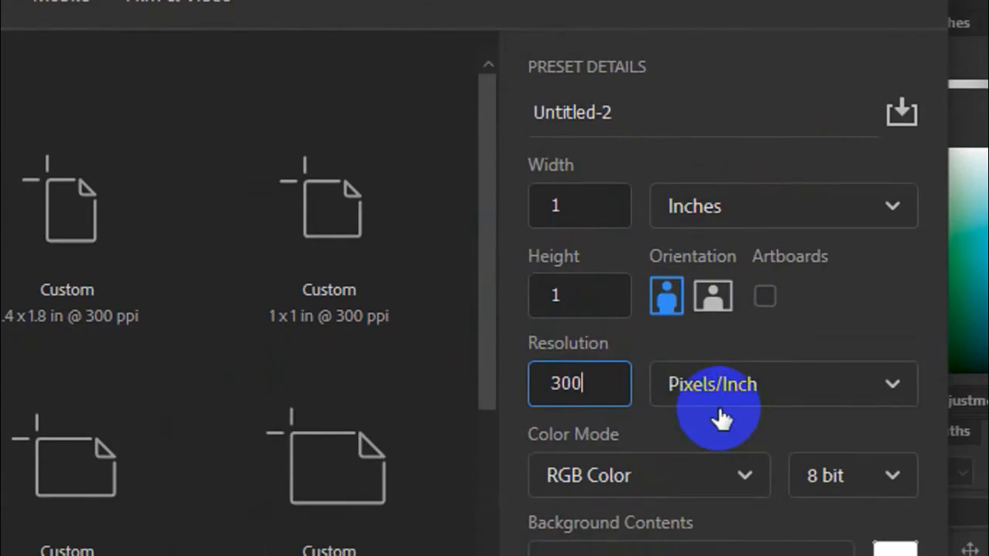
pyautogui.click(726, 547)
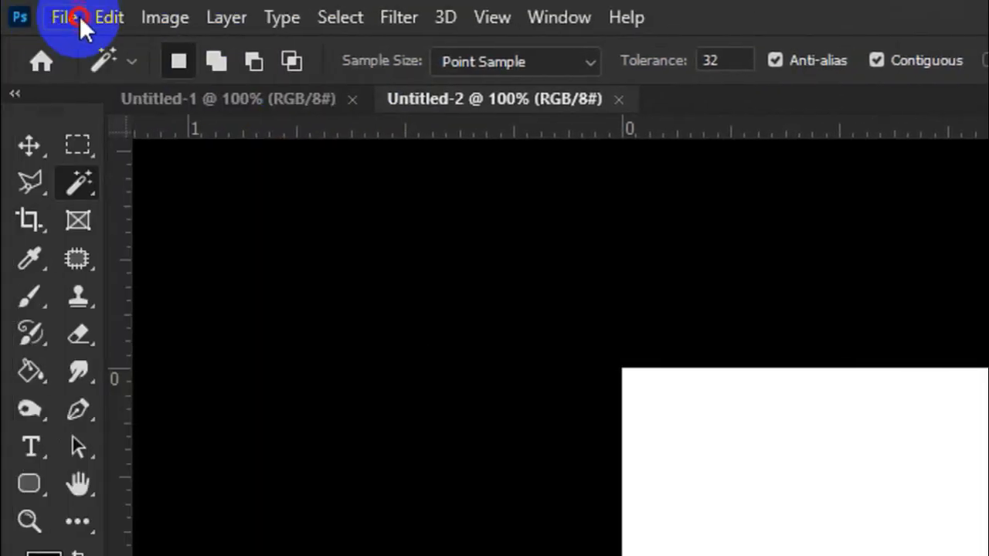
# - Start a third new document measured in inches with a width of 1.4
pyautogui.click(79, 16)
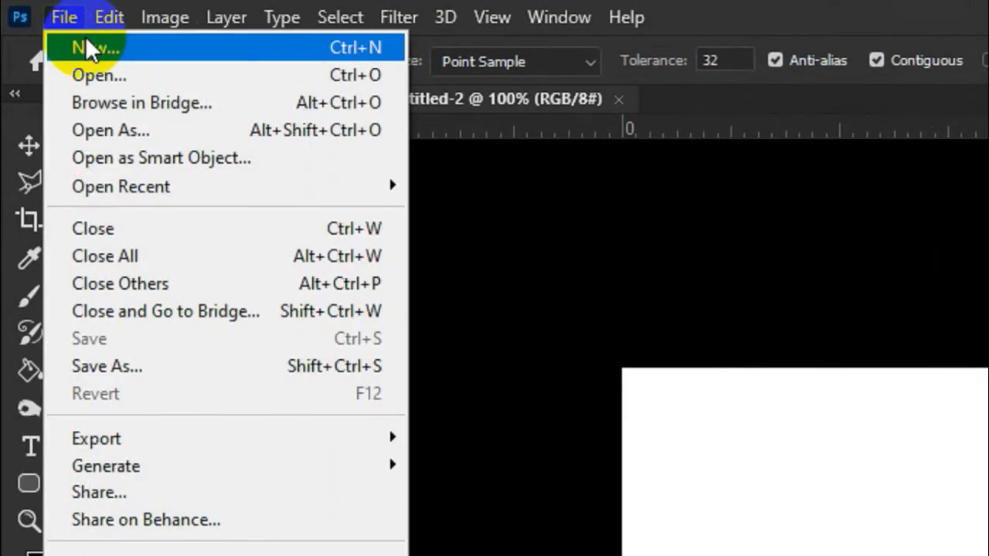
pyautogui.click(85, 40)
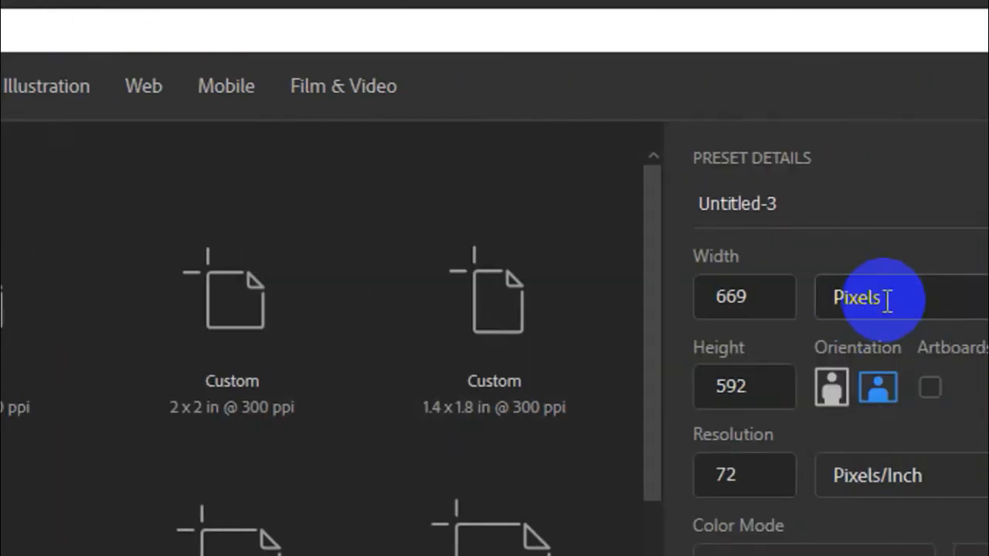
pyautogui.click(710, 298)
pyautogui.write('1.')
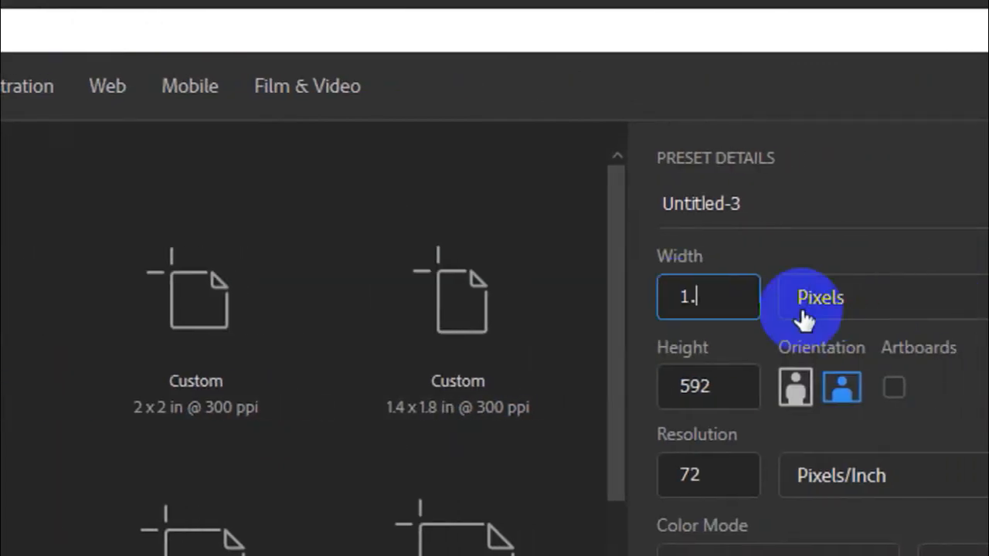
pyautogui.click(857, 305)
pyautogui.click(861, 403)
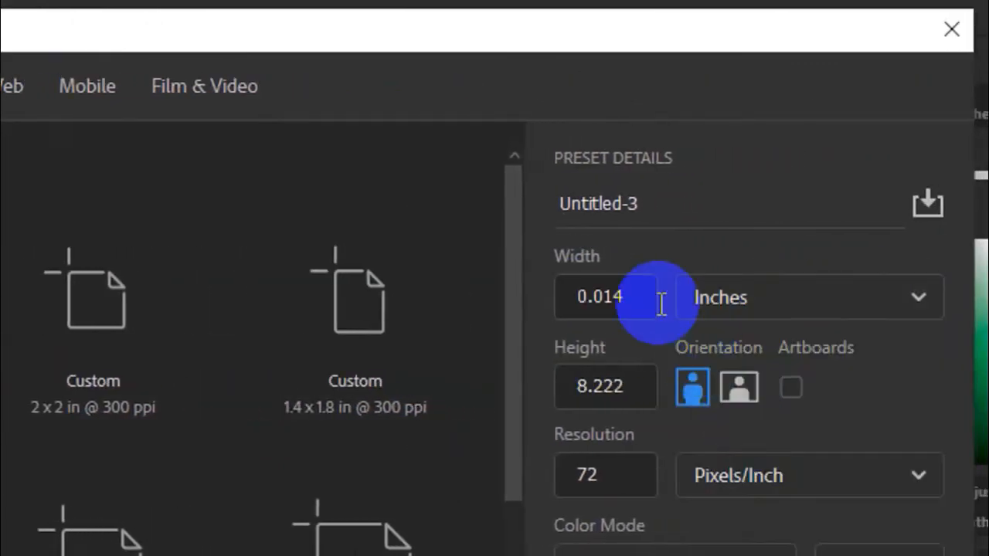
pyautogui.moveTo(629, 307); pyautogui.dragTo(569, 303)
pyautogui.write('1')
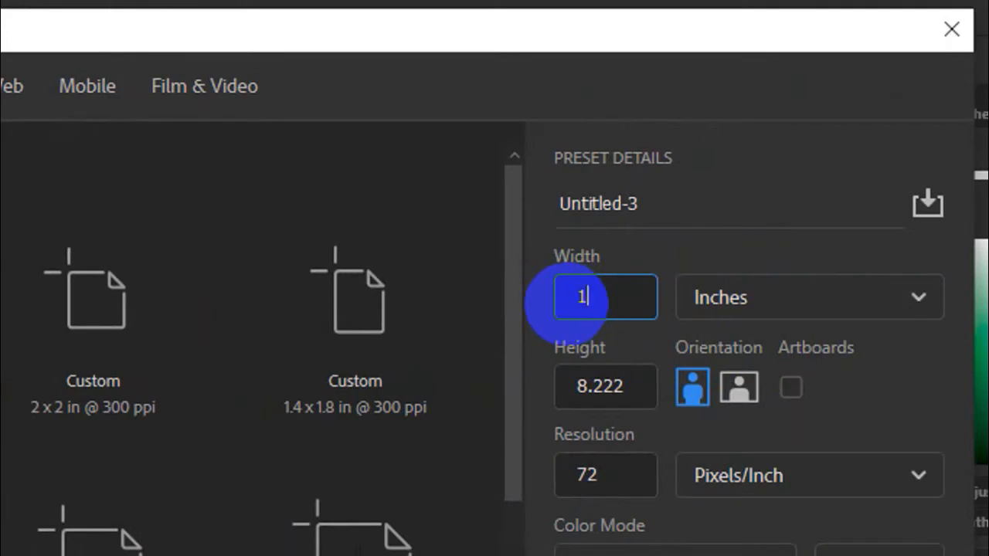
pyautogui.write('.4')
# - Set the third document's height to 1.8 inches and resolution to 300 pixels/inch, and create it
pyautogui.moveTo(640, 379); pyautogui.dragTo(564, 386)
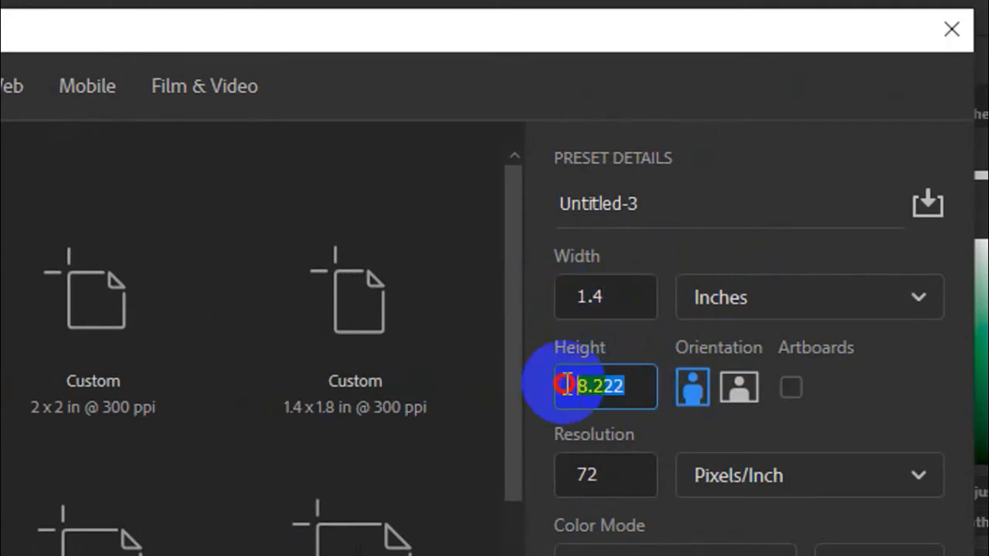
pyautogui.write('1.5')
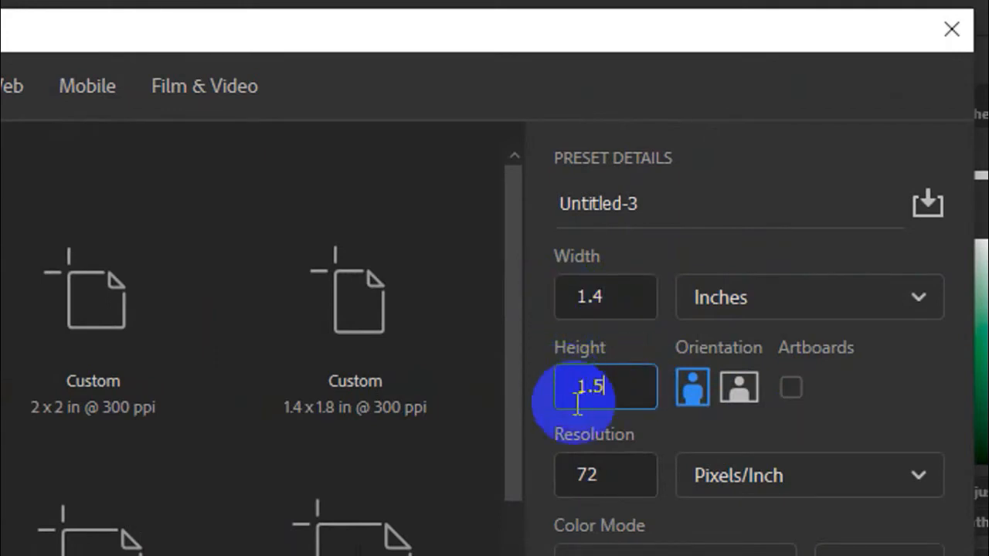
pyautogui.press('BackSpace')
pyautogui.write('8')
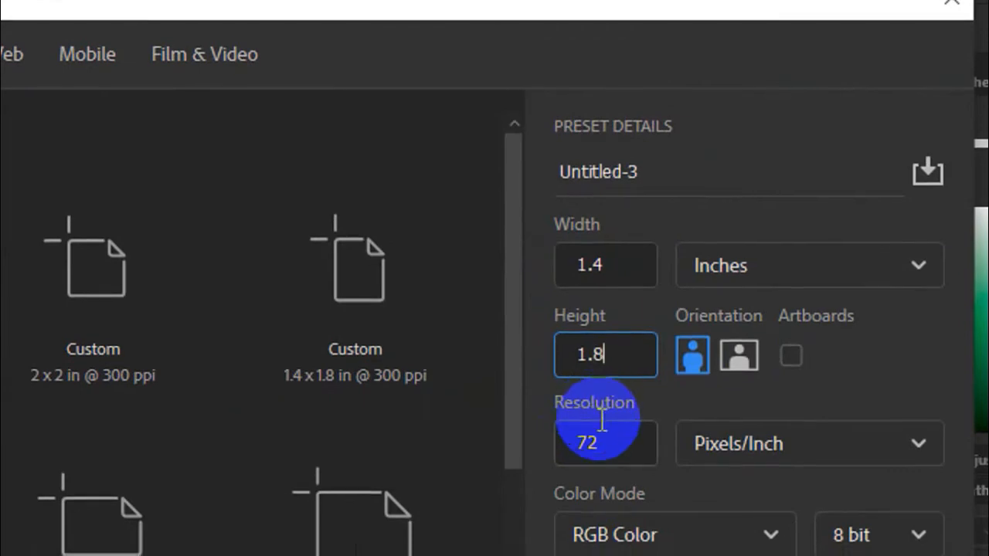
pyautogui.click(587, 446)
pyautogui.doubleClick(587, 424)
pyautogui.write('300')
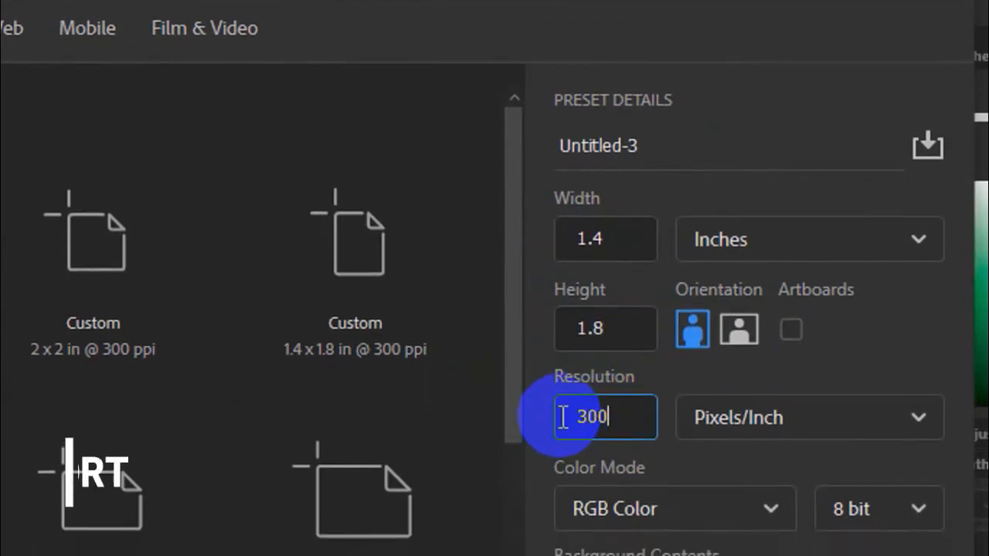
pyautogui.click(738, 494)
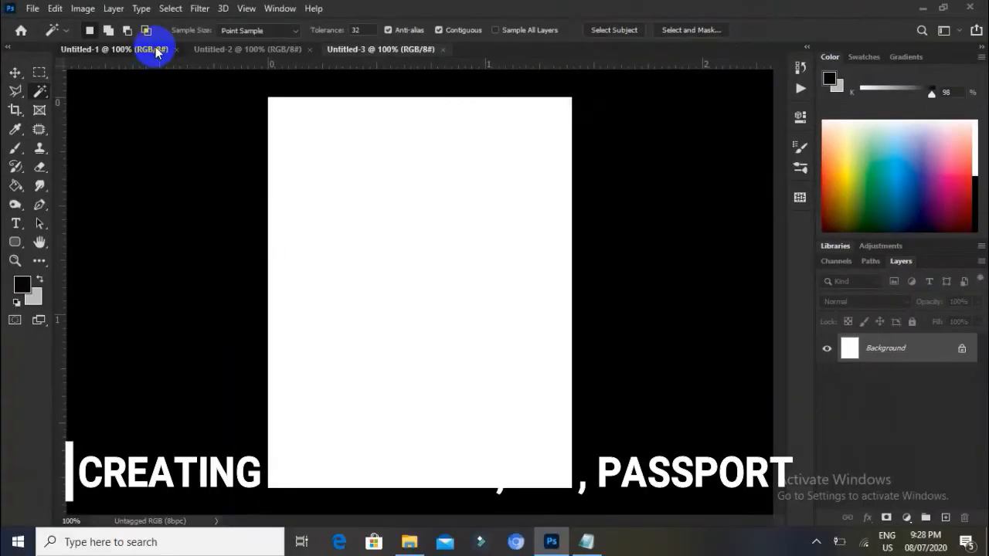
# - Look through the three blank documents to compare their canvas sizes
pyautogui.click(157, 51)
pyautogui.click(248, 48)
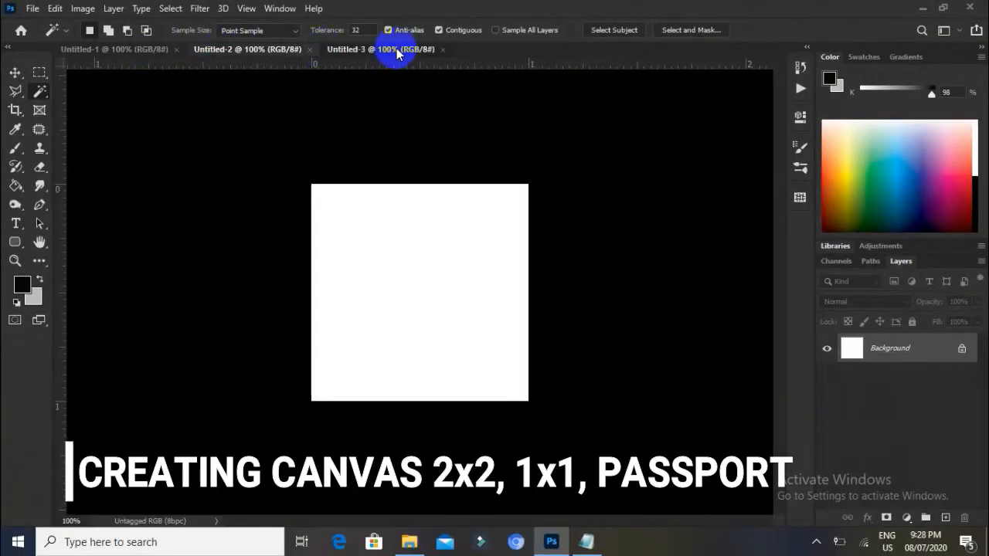
pyautogui.click(396, 49)
pyautogui.click(148, 48)
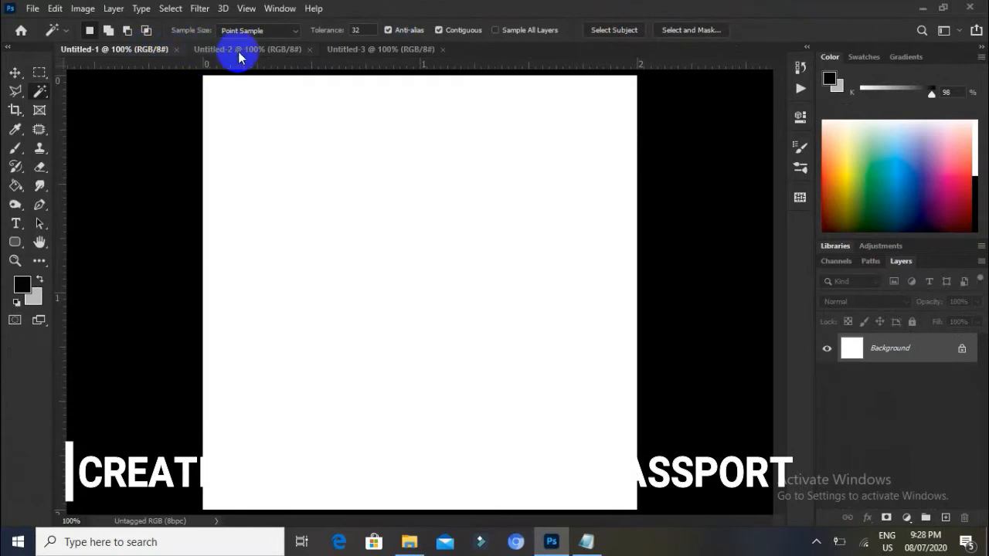
pyautogui.click(239, 51)
pyautogui.click(410, 49)
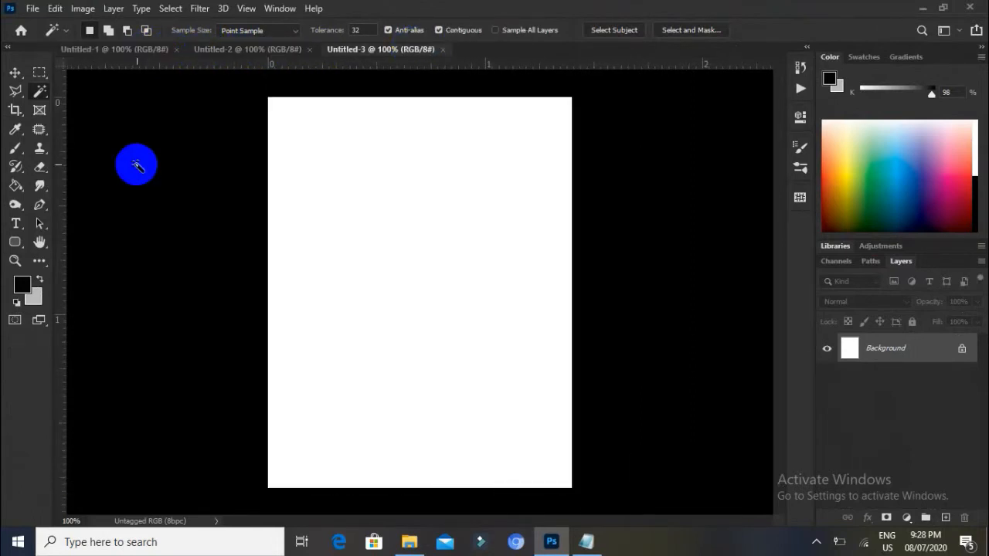
# - Open the portrait photo Untitled-1 from the lesson3 folder
pyautogui.click(32, 9)
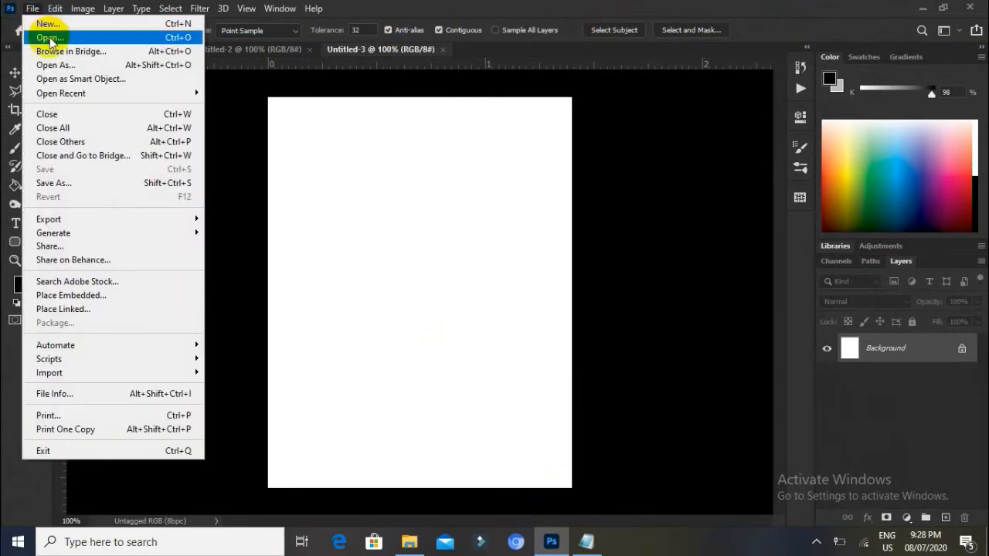
pyautogui.click(48, 37)
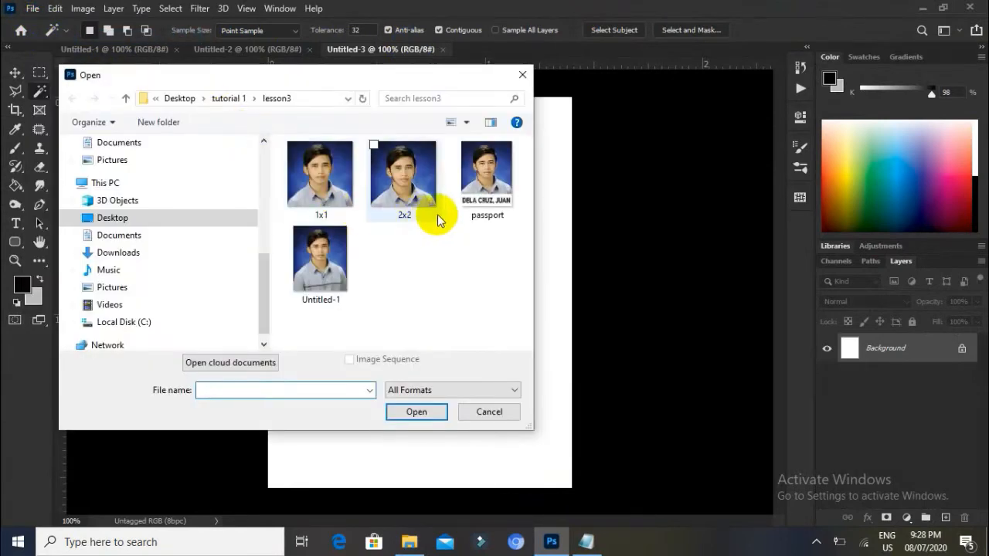
pyautogui.click(320, 278)
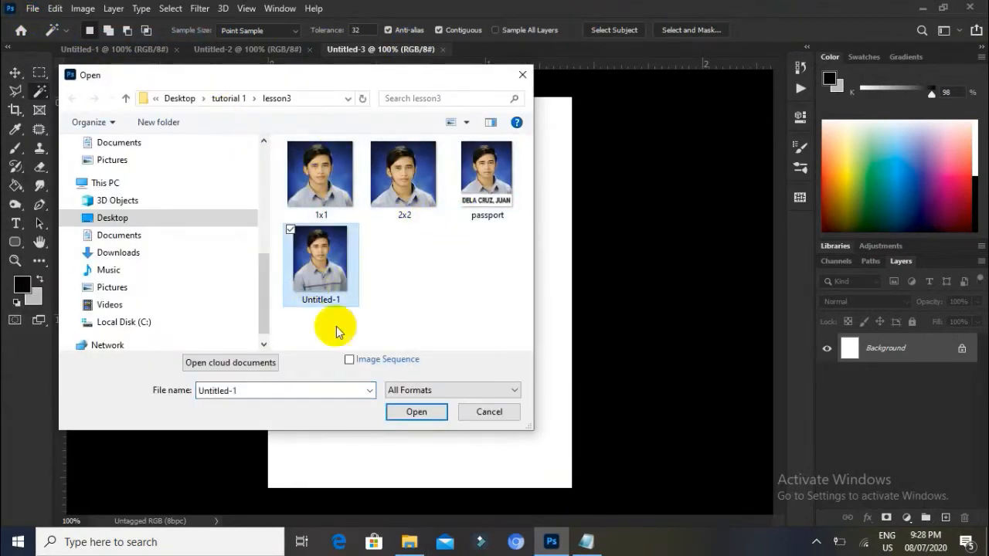
pyautogui.click(417, 412)
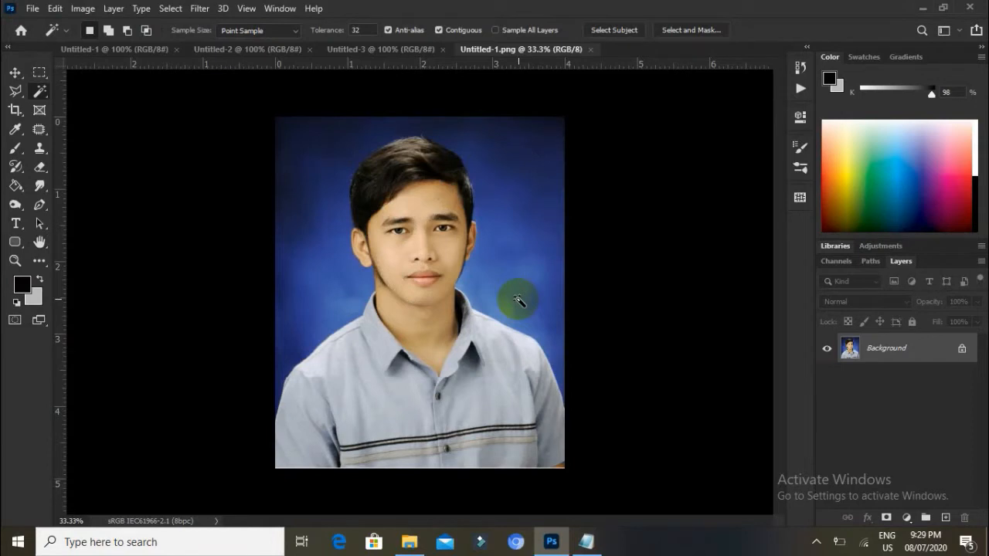
# - Check the portrait photo's dimensions and resolution in Image Size
pyautogui.click(461, 309)
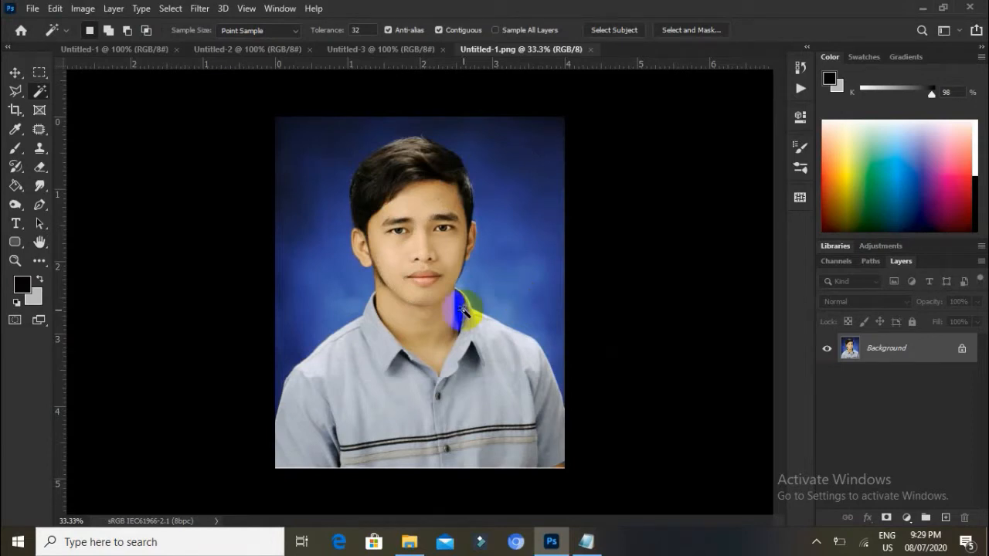
pyautogui.hotkey('ctrl', 'alt', 'i')
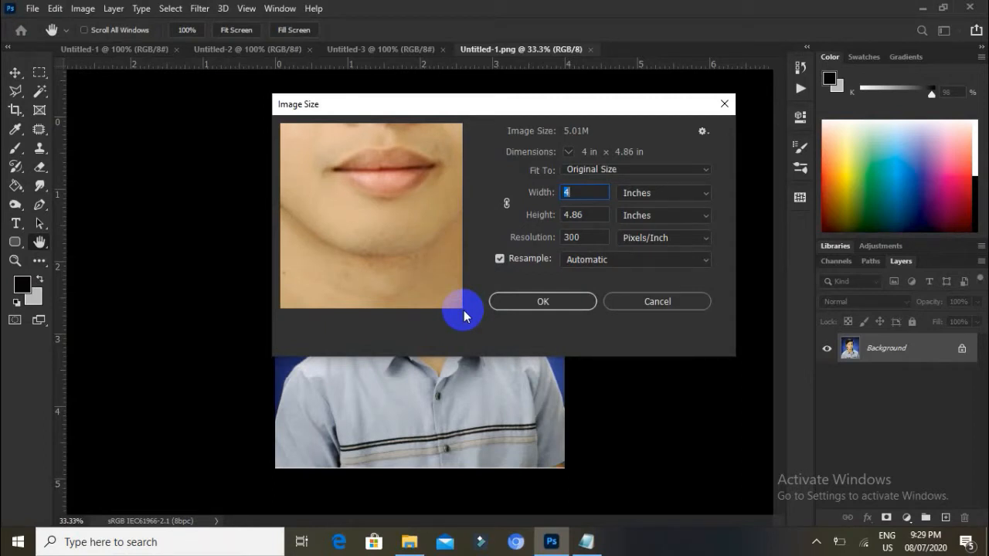
pyautogui.doubleClick(570, 237)
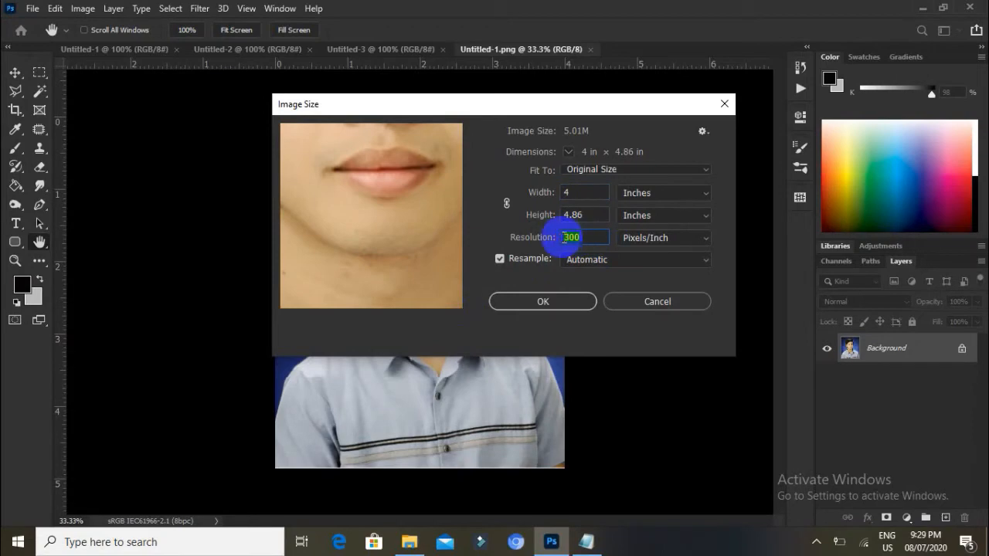
pyautogui.click(568, 303)
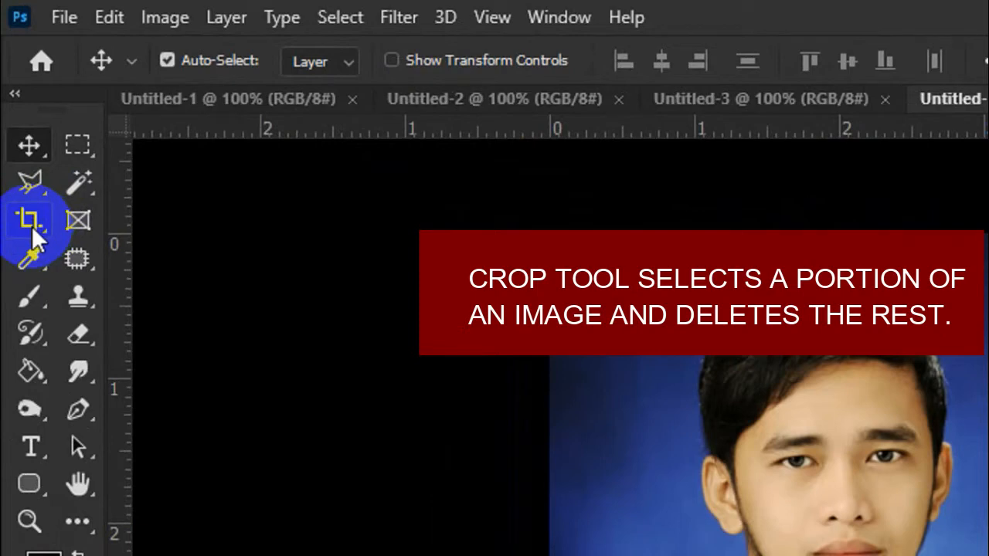
pyautogui.click(31, 225)
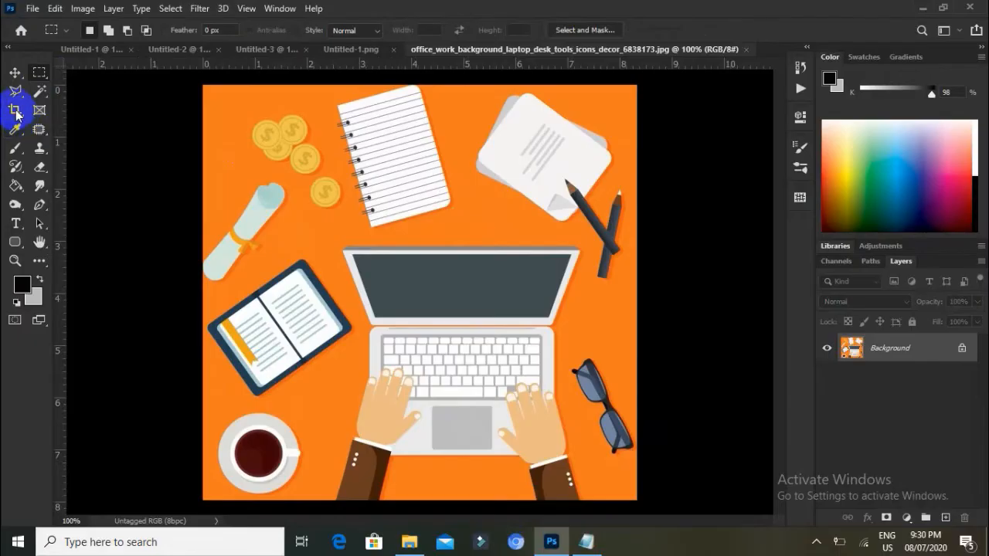
pyautogui.click(224, 437)
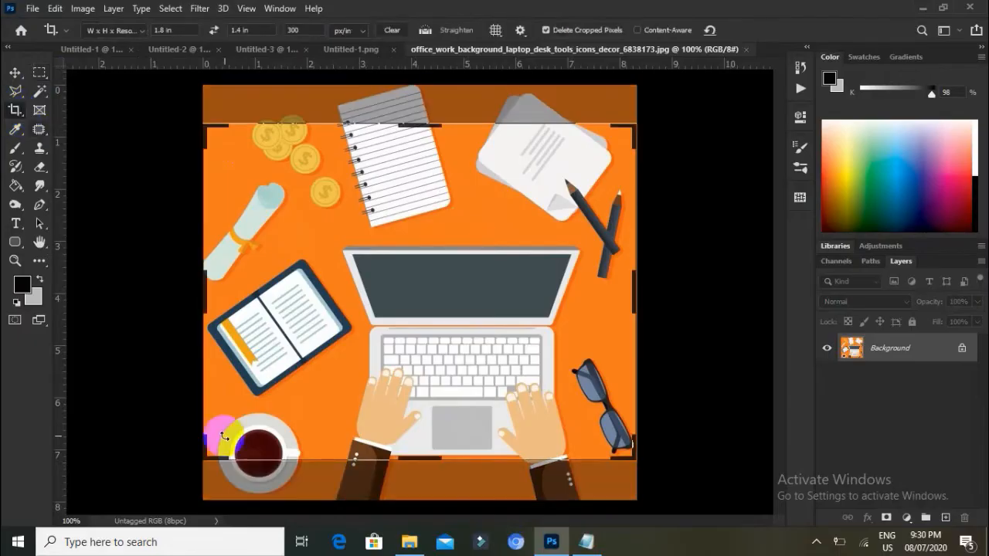
pyautogui.click(15, 72)
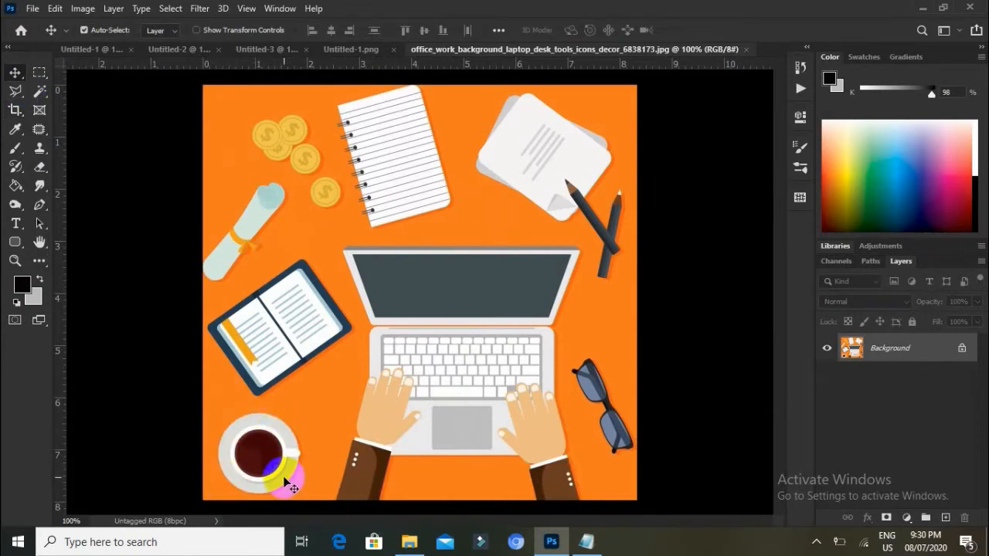
# - Use the Crop tool on the office desk image and shrink the crop frame to a small area around one hand and the keyboard
pyautogui.click(14, 109)
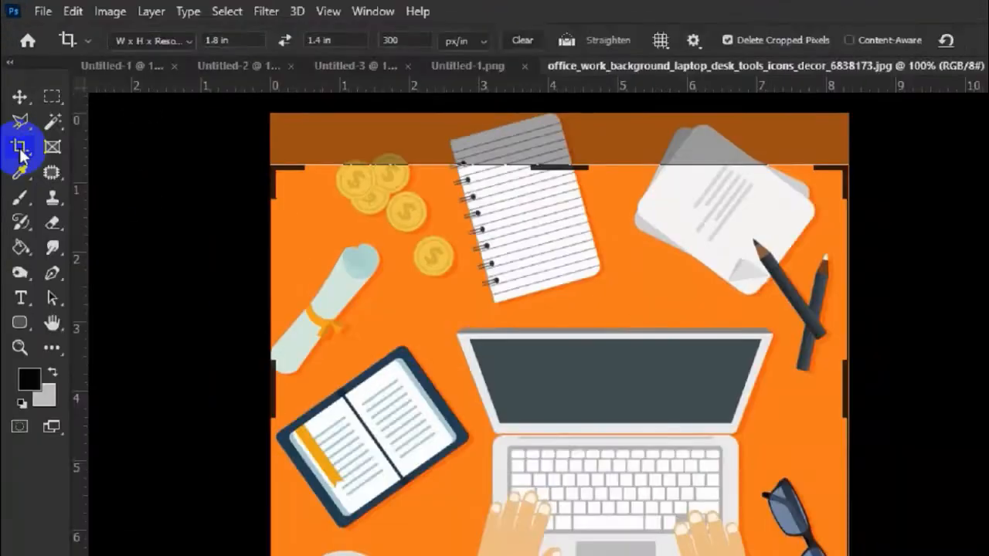
pyautogui.rightClick(15, 112)
pyautogui.click(43, 111)
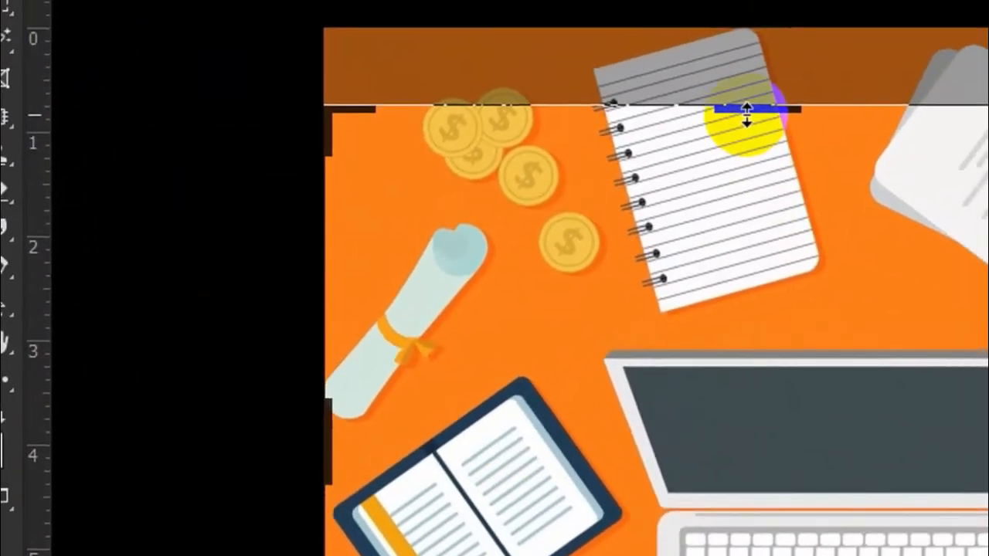
pyautogui.moveTo(835, 59); pyautogui.dragTo(839, 162)
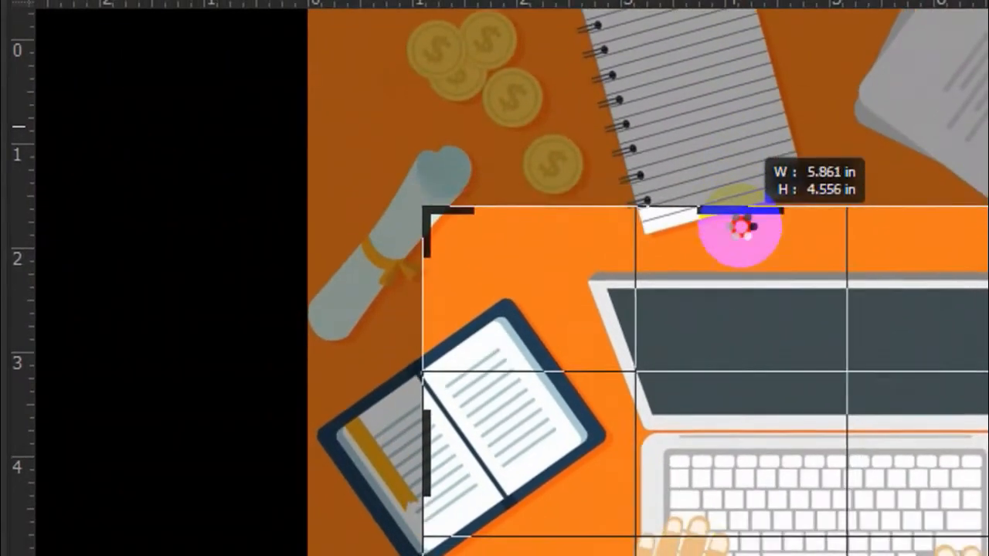
pyautogui.moveTo(740, 226); pyautogui.dragTo(735, 276)
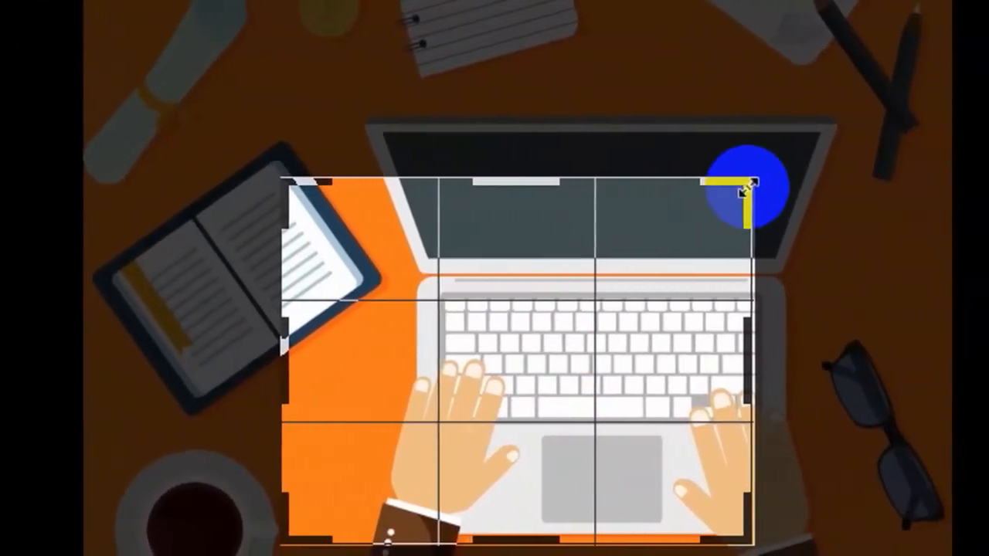
pyautogui.moveTo(748, 185); pyautogui.dragTo(669, 243)
pyautogui.moveTo(485, 356); pyautogui.dragTo(485, 356)
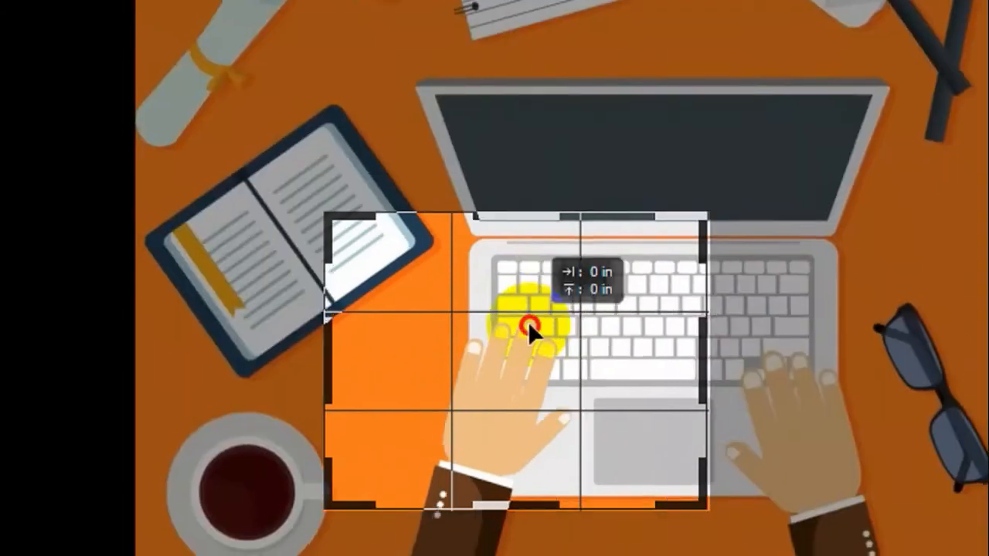
# - Reposition the crop frame over the coffee cup, tighten it around the saucer, and apply the crop
pyautogui.moveTo(527, 322); pyautogui.dragTo(662, 268)
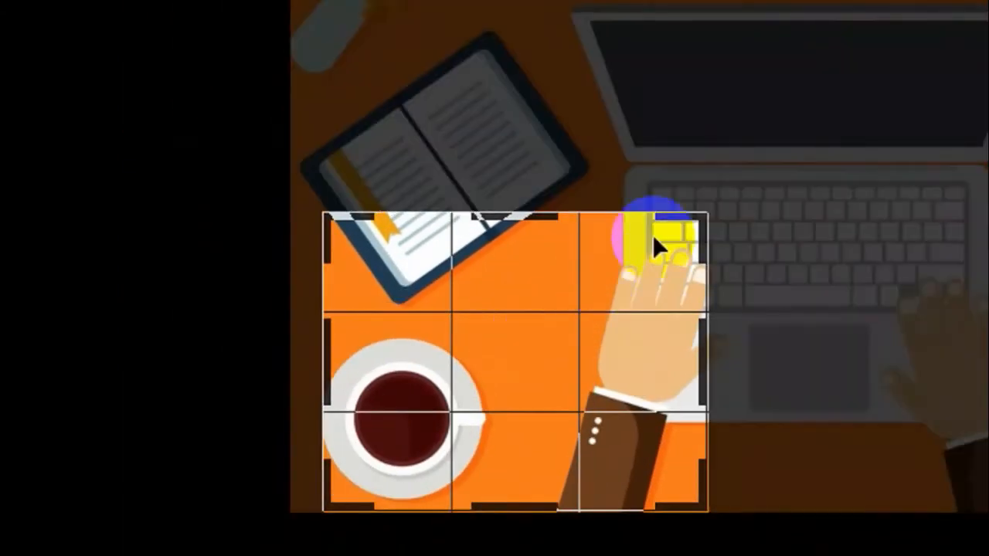
pyautogui.moveTo(701, 214); pyautogui.dragTo(620, 279)
pyautogui.moveTo(495, 363); pyautogui.dragTo(535, 372)
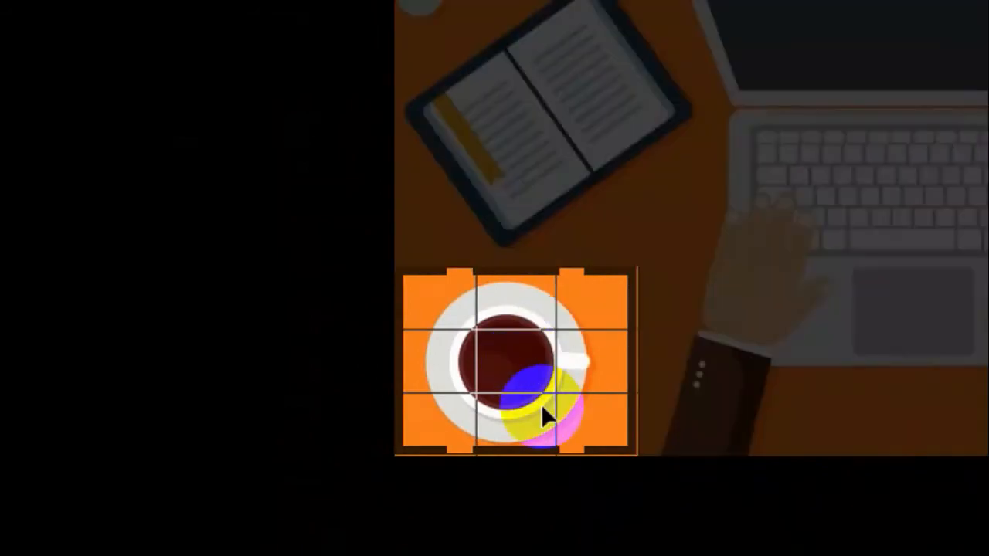
pyautogui.press('Return')
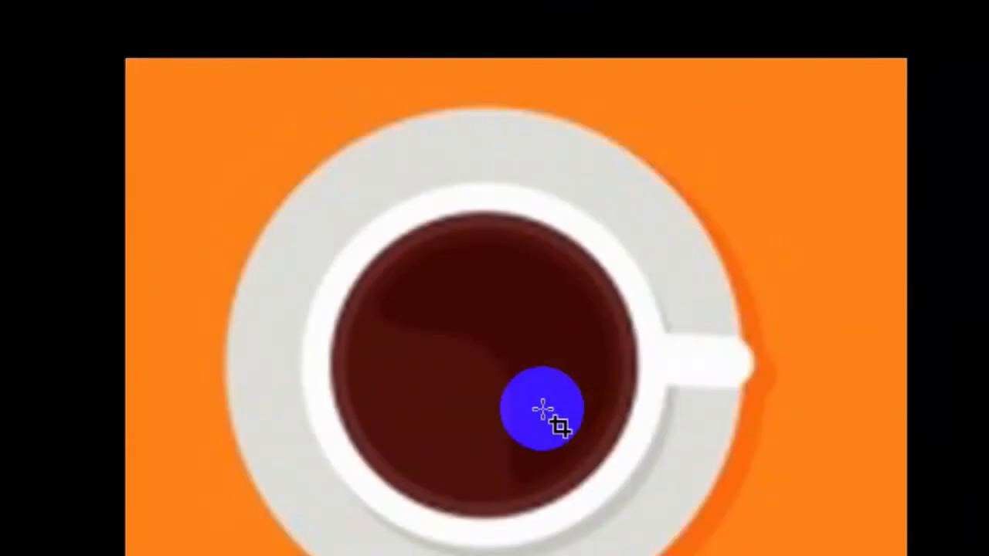
# - Close the office desk image without saving its changes
pyautogui.hotkey('alt', 'space')
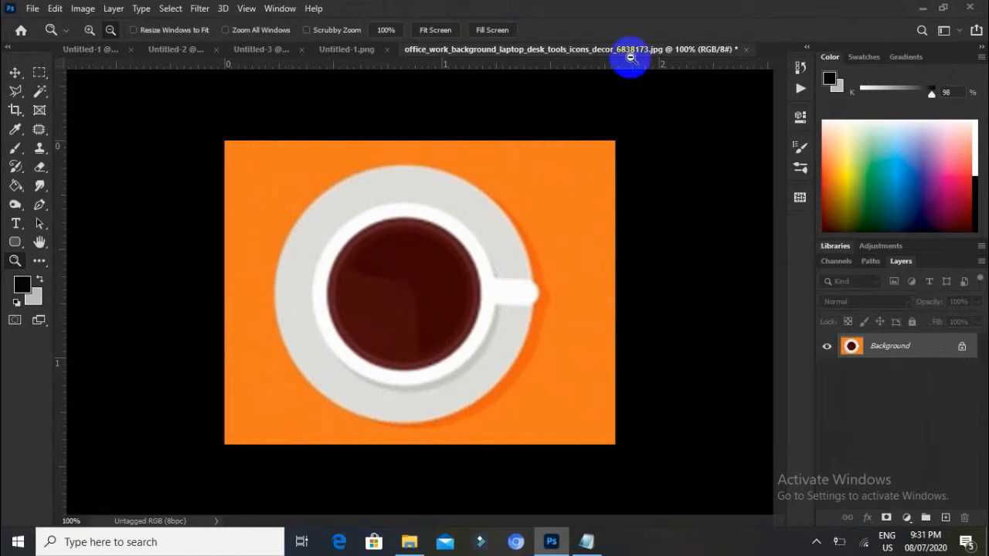
pyautogui.click(746, 50)
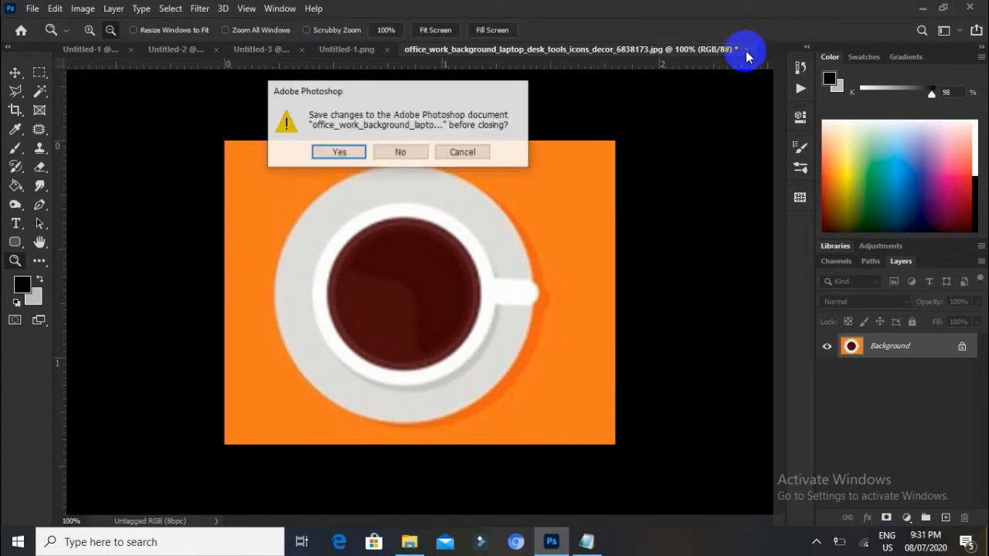
pyautogui.press('n')
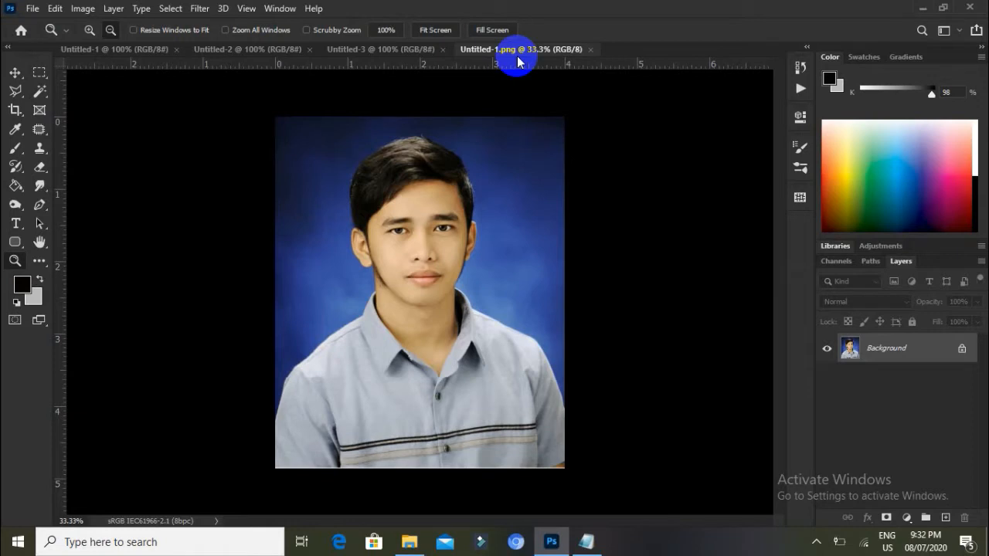
# - Duplicate the portrait image under the name FORCROPPING and close the original Untitled-1.png
pyautogui.click(85, 11)
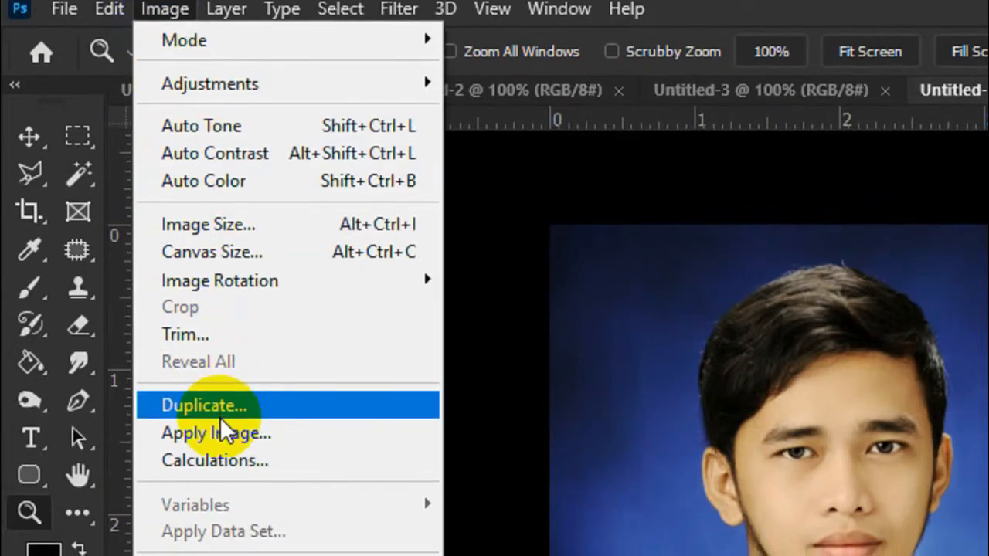
pyautogui.click(221, 416)
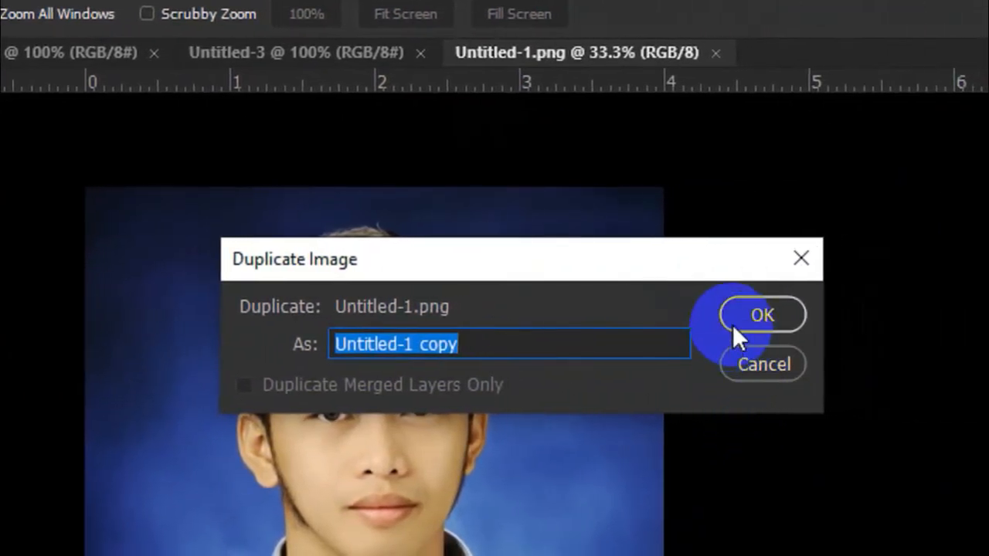
pyautogui.moveTo(553, 350); pyautogui.dragTo(265, 346)
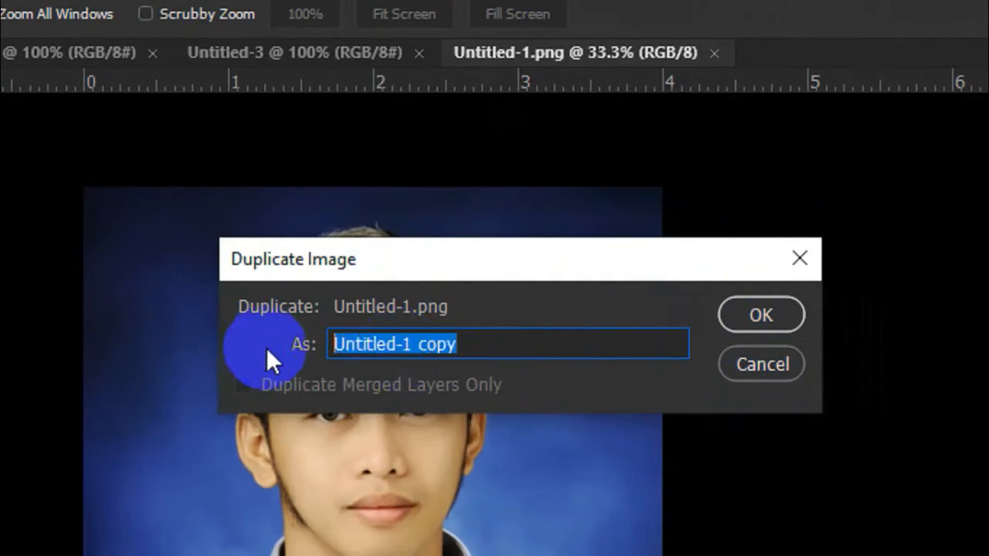
pyautogui.write('FO')
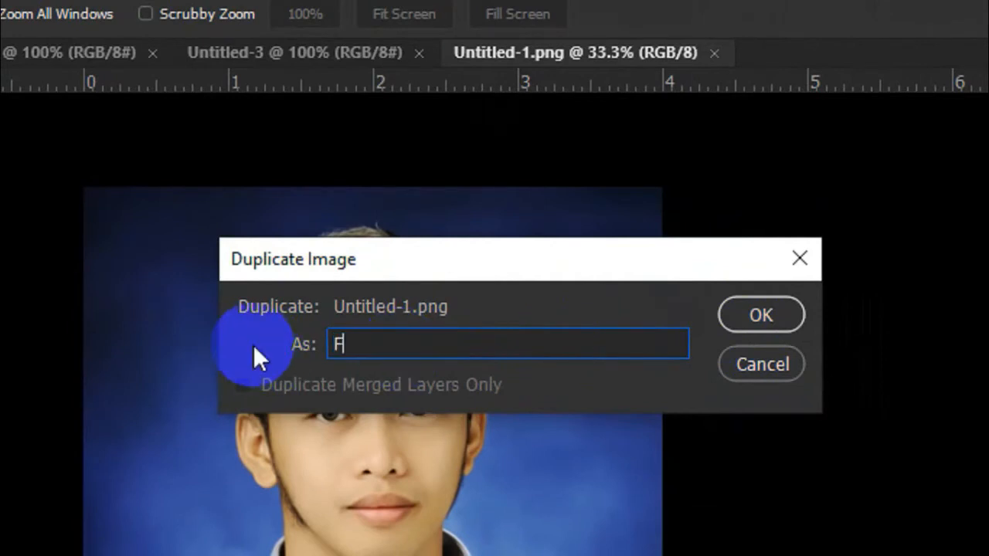
pyautogui.press('BackSpace')
pyautogui.press('BackSpace')
pyautogui.write('FORCROPPIN G')
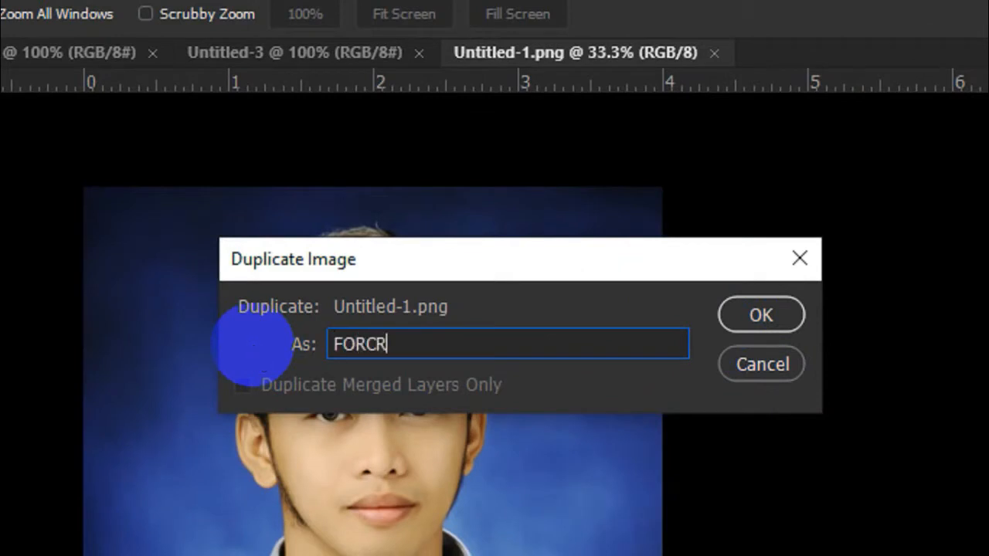
pyautogui.press('BackSpace')
pyautogui.press('BackSpace')
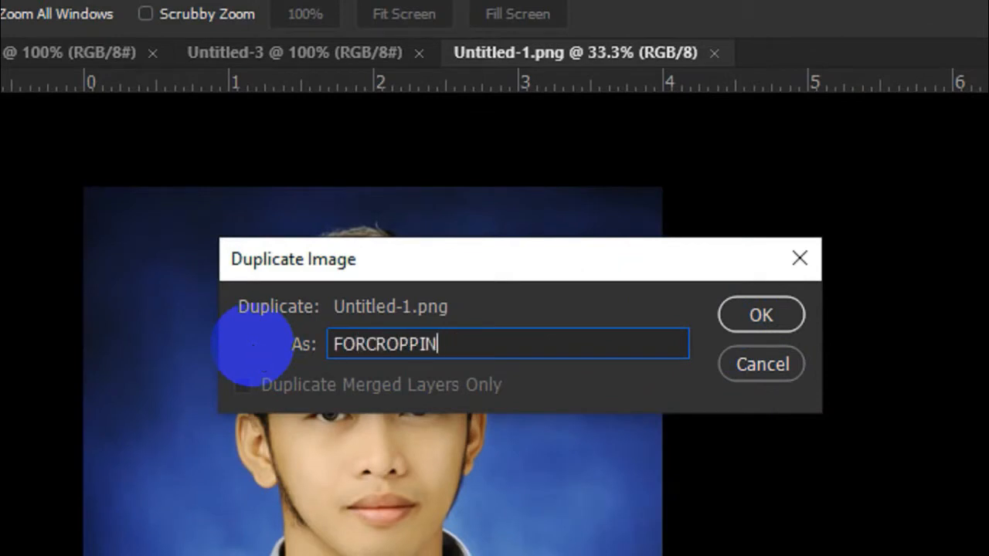
pyautogui.write('G')
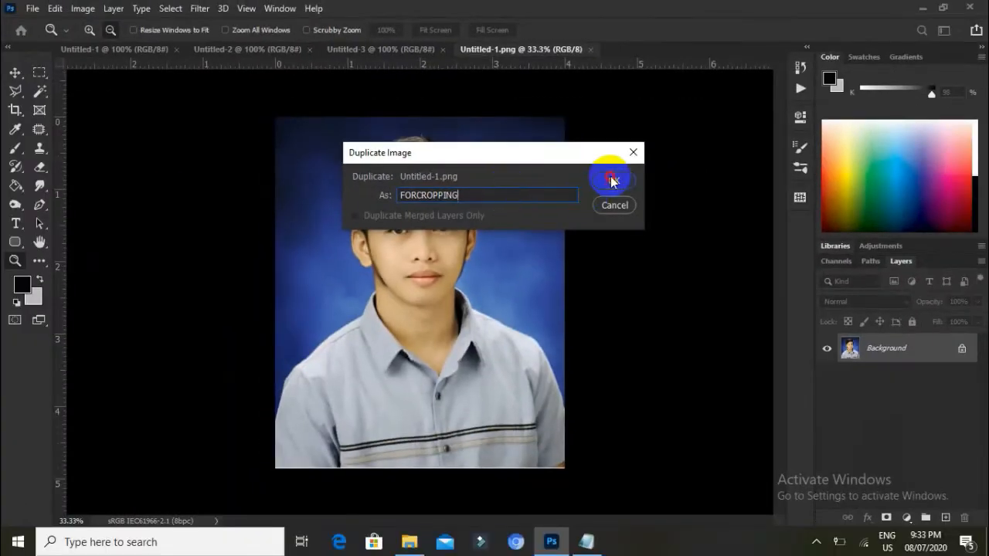
pyautogui.click(611, 180)
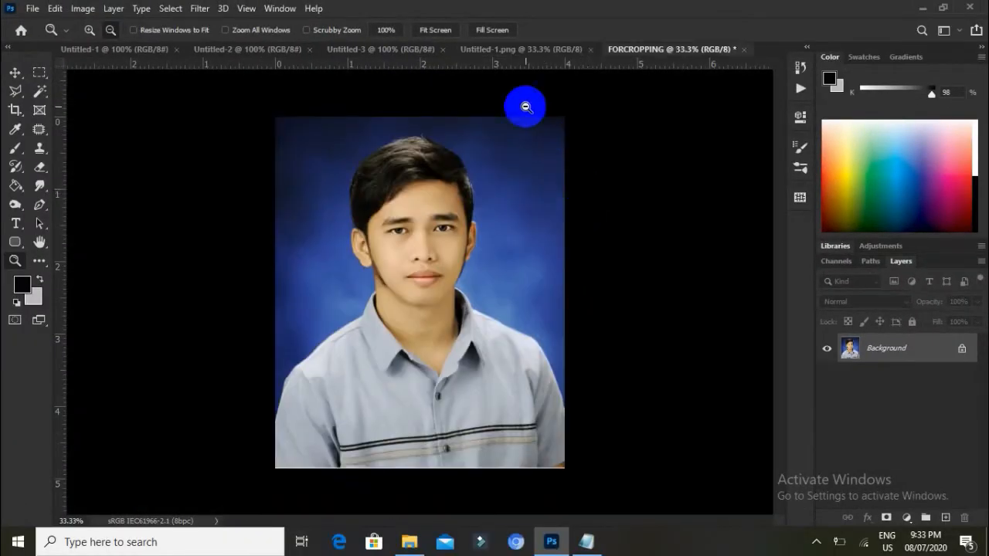
pyautogui.click(522, 51)
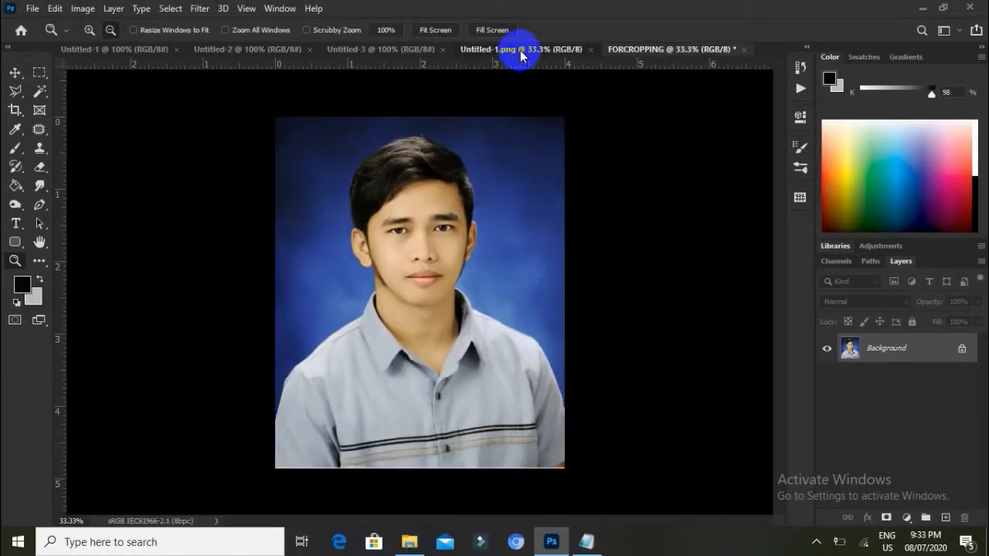
pyautogui.click(590, 51)
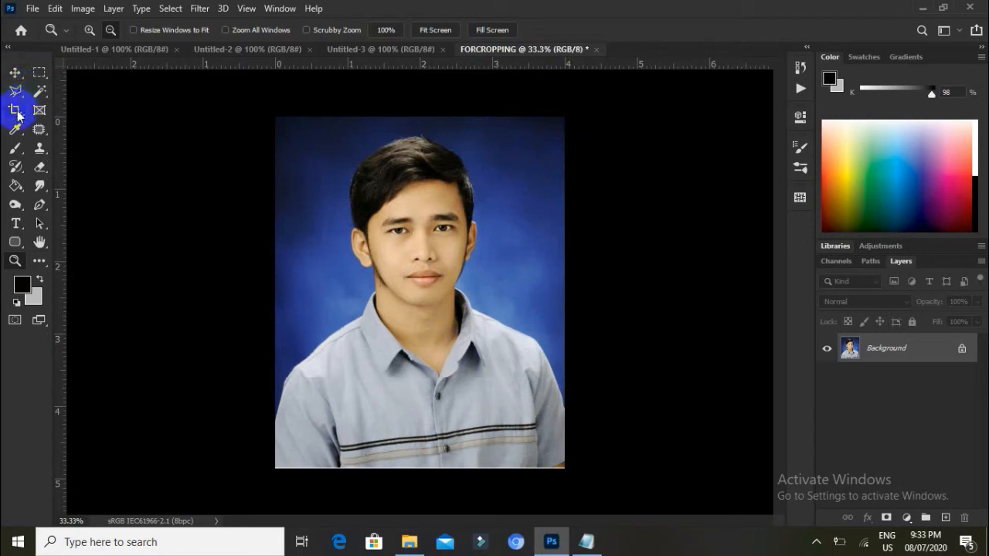
# - Activate the Crop tool in W x H x Resolution mode with px/in as the resolution unit
pyautogui.press('v')
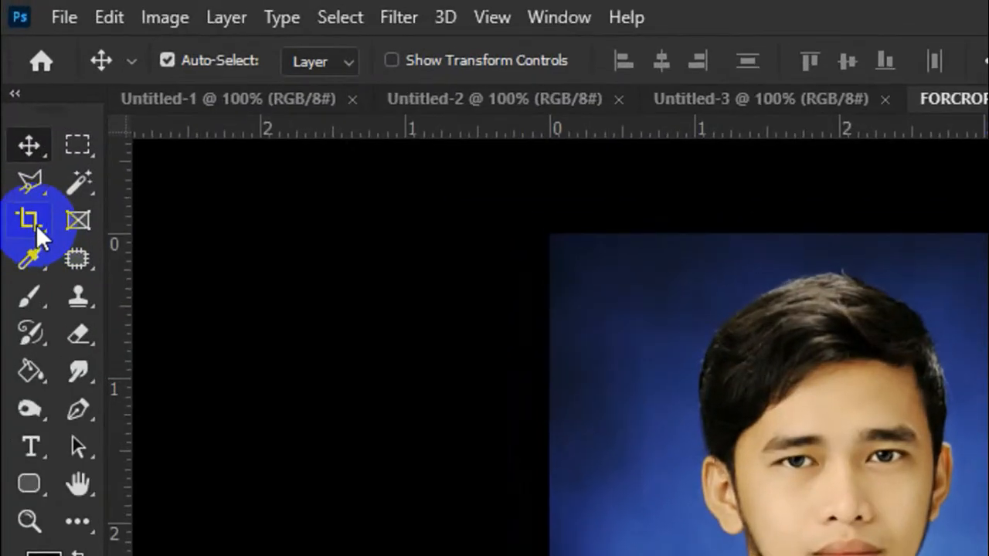
pyautogui.click(36, 232)
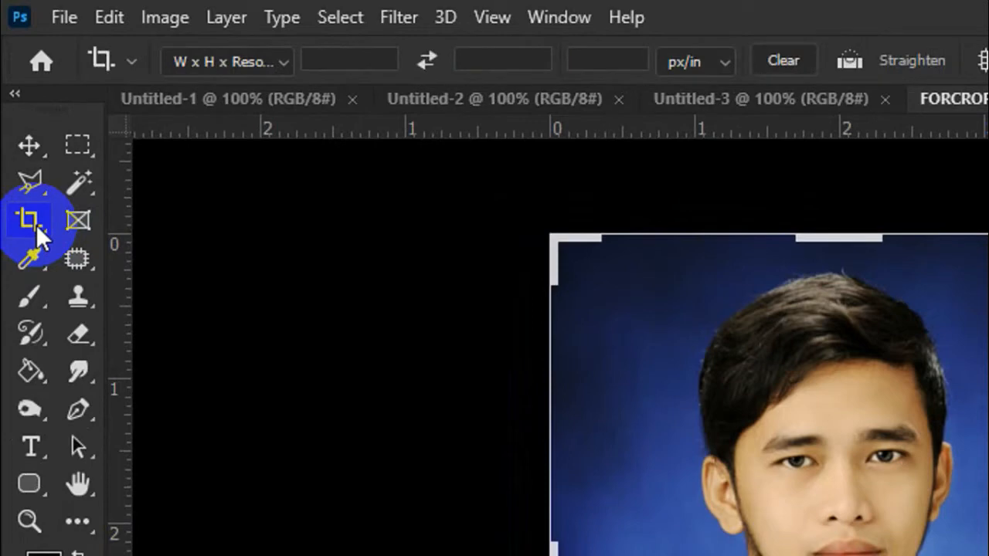
pyautogui.click(29, 221)
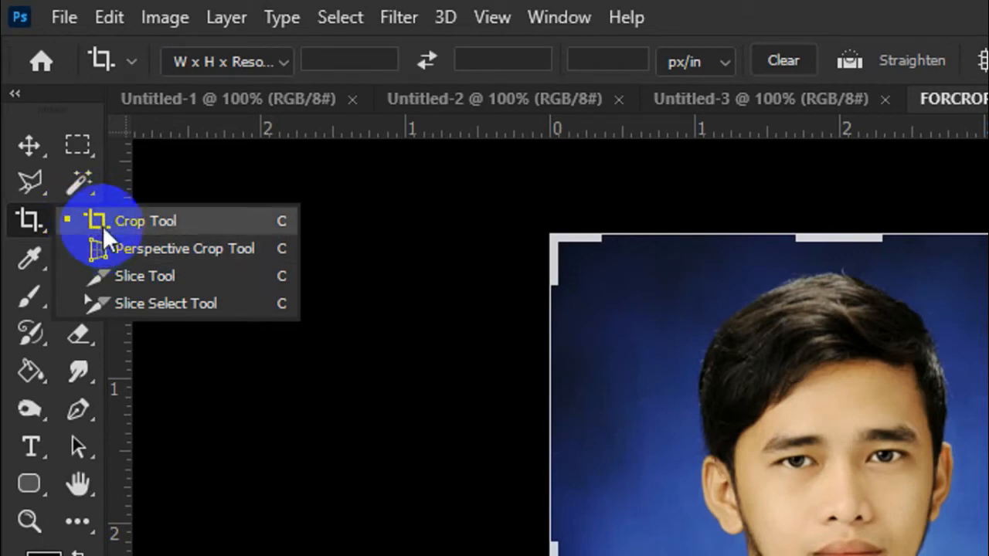
pyautogui.click(36, 230)
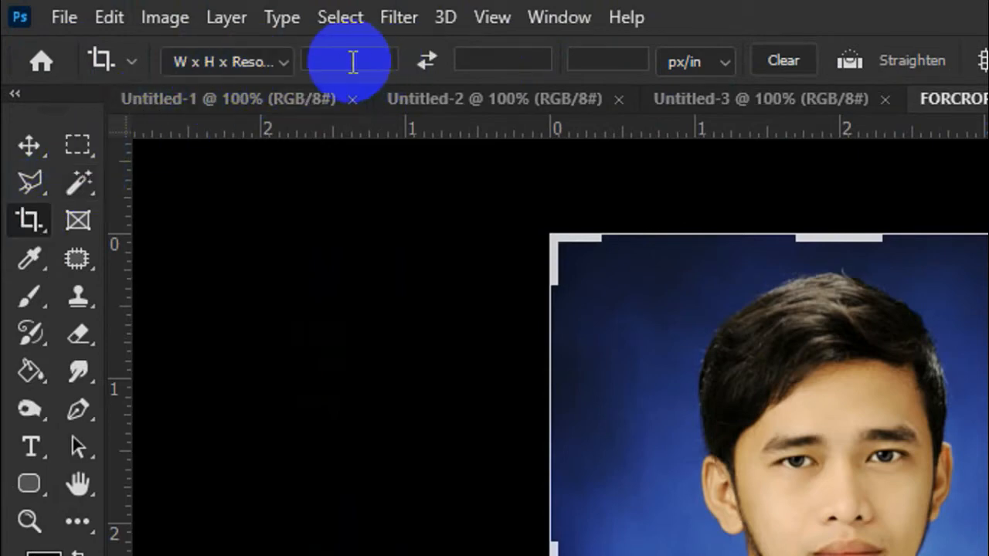
pyautogui.click(352, 62)
pyautogui.click(281, 65)
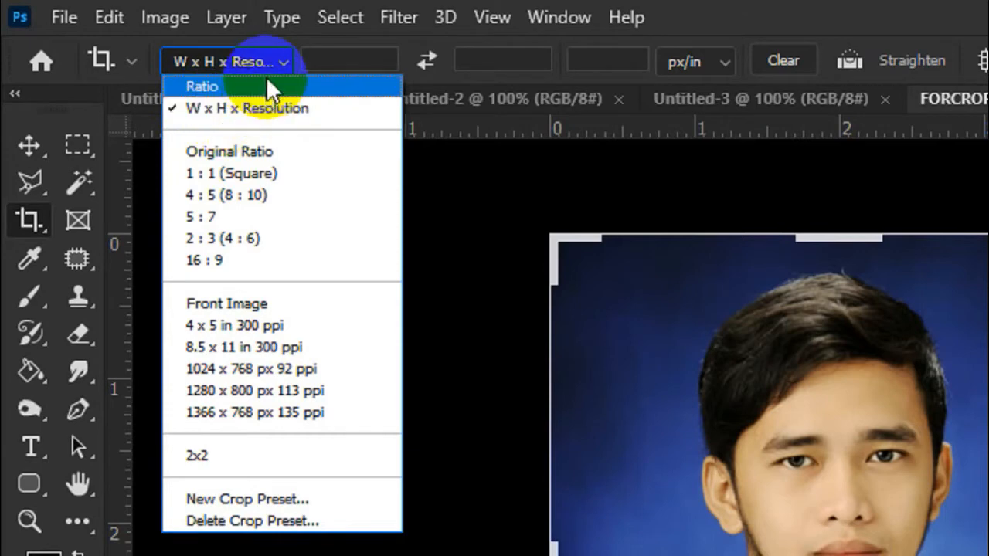
pyautogui.click(260, 107)
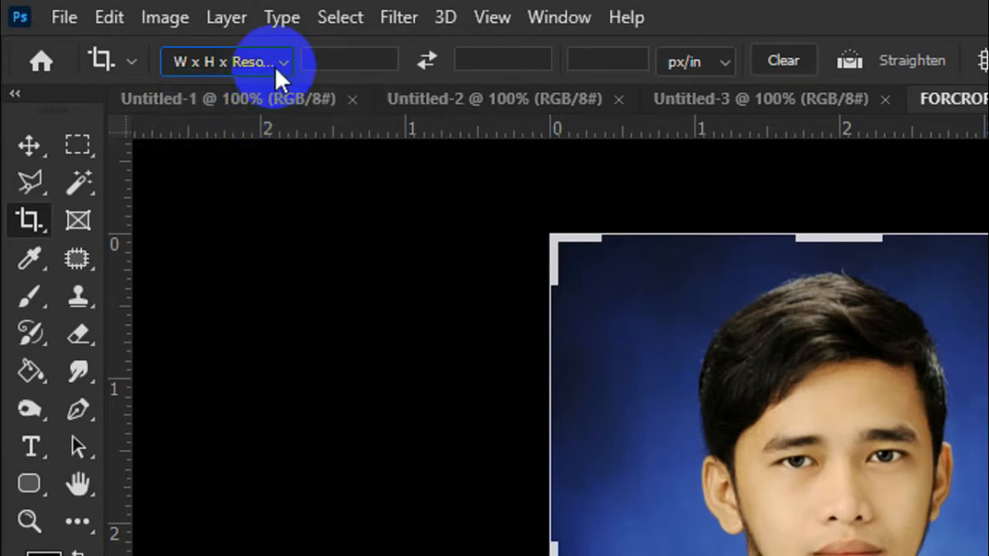
pyautogui.click(322, 64)
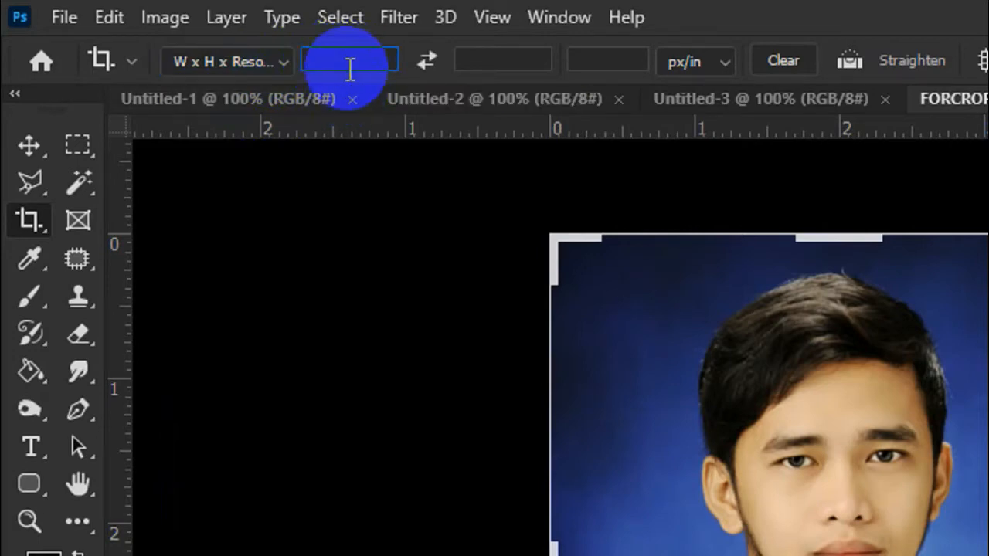
pyautogui.click(513, 62)
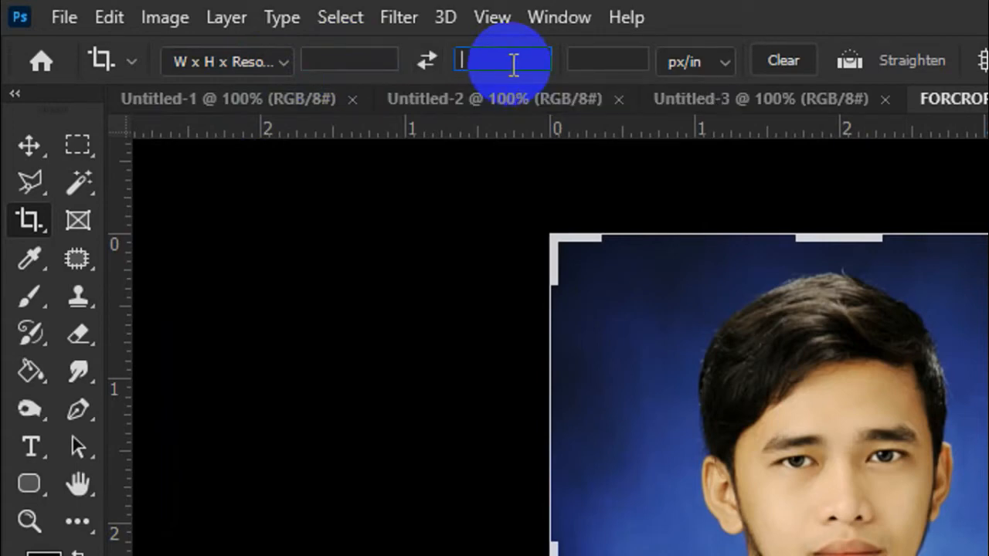
pyautogui.click(626, 62)
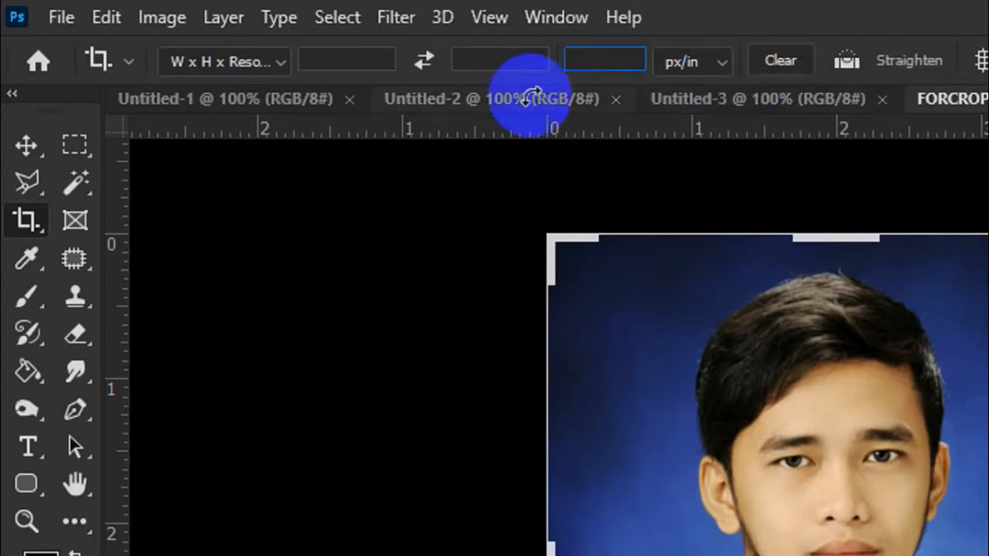
pyautogui.click(719, 63)
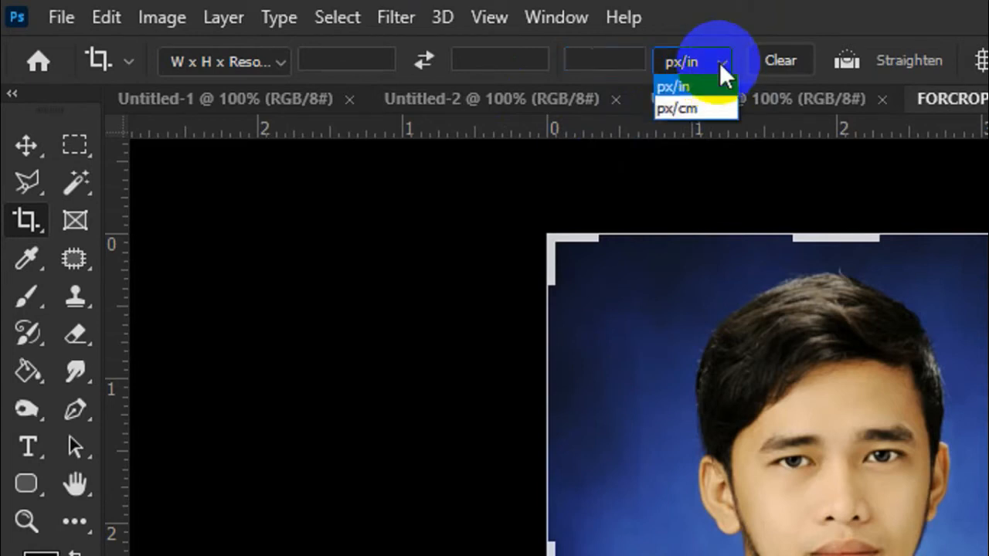
pyautogui.click(719, 62)
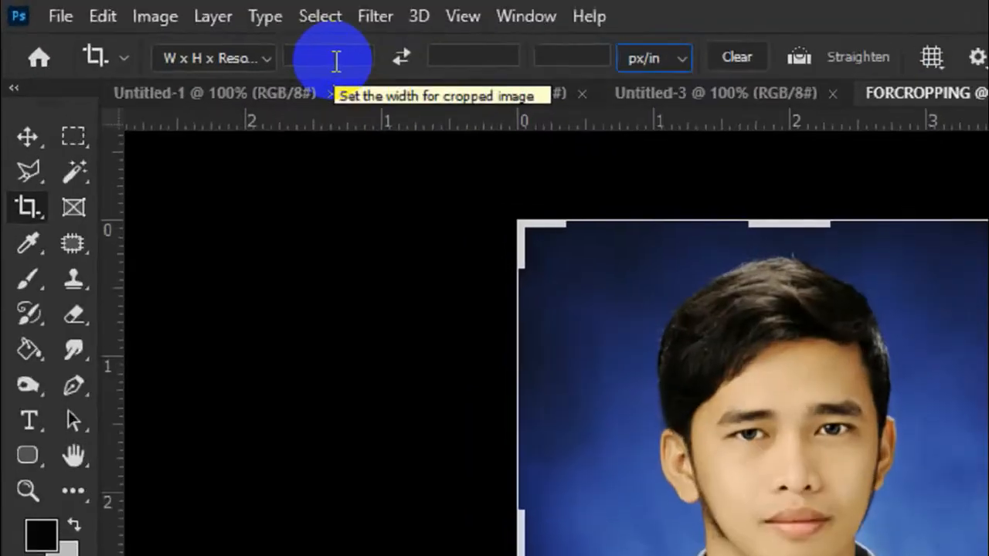
# - Set the crop width and height to 2 in each and the resolution to 300 px/in
pyautogui.click(178, 32)
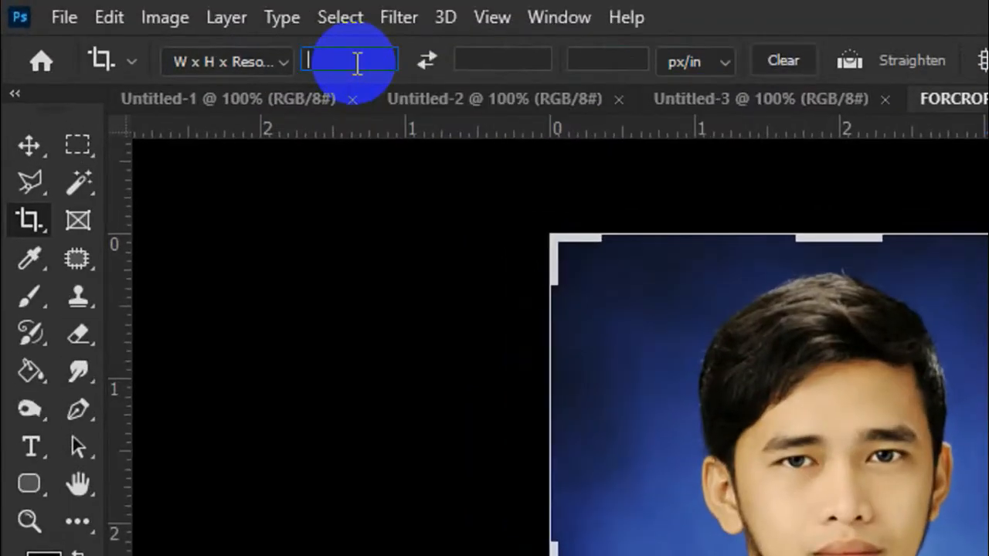
pyautogui.click(478, 64)
pyautogui.write('2')
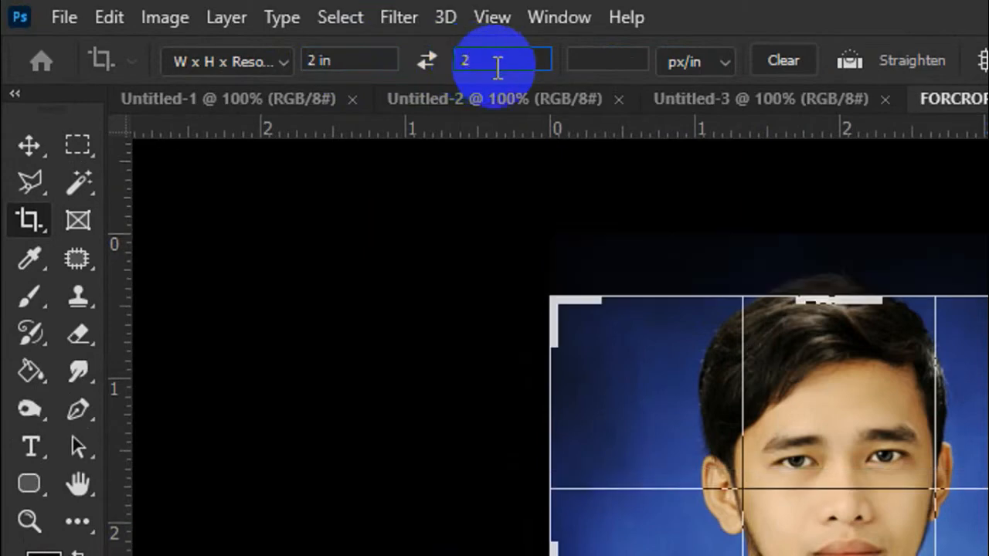
pyautogui.doubleClick(334, 63)
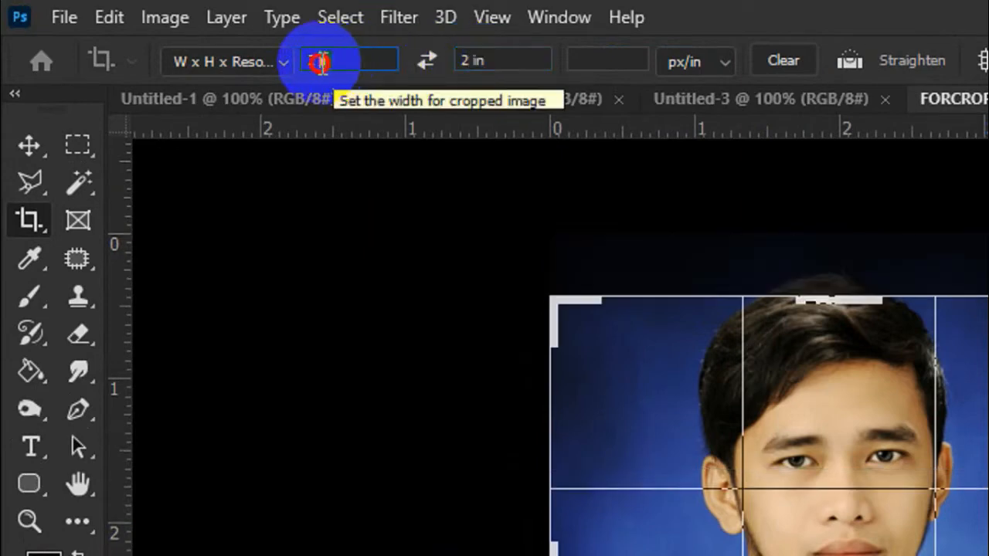
pyautogui.click(501, 63)
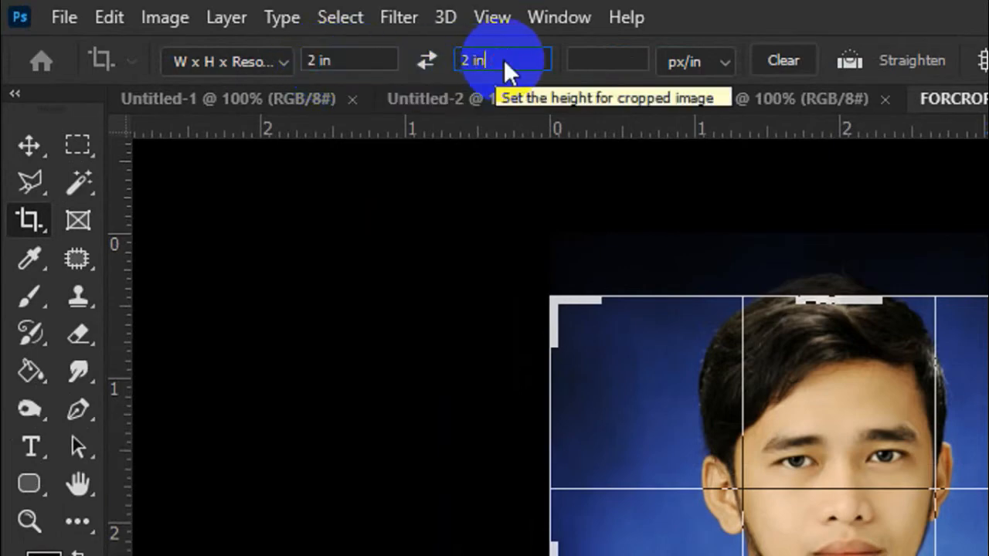
pyautogui.click(628, 67)
pyautogui.write('3')
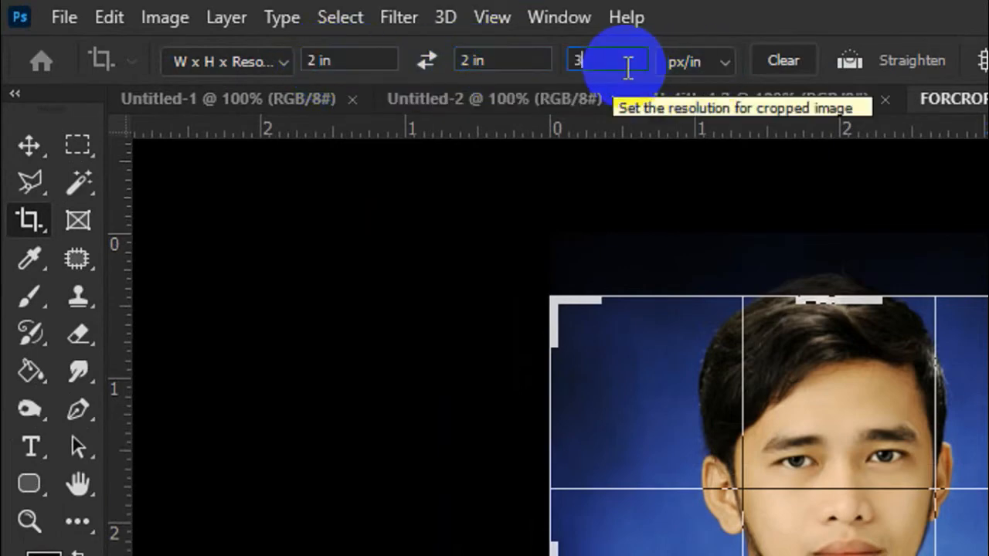
pyautogui.write('00')
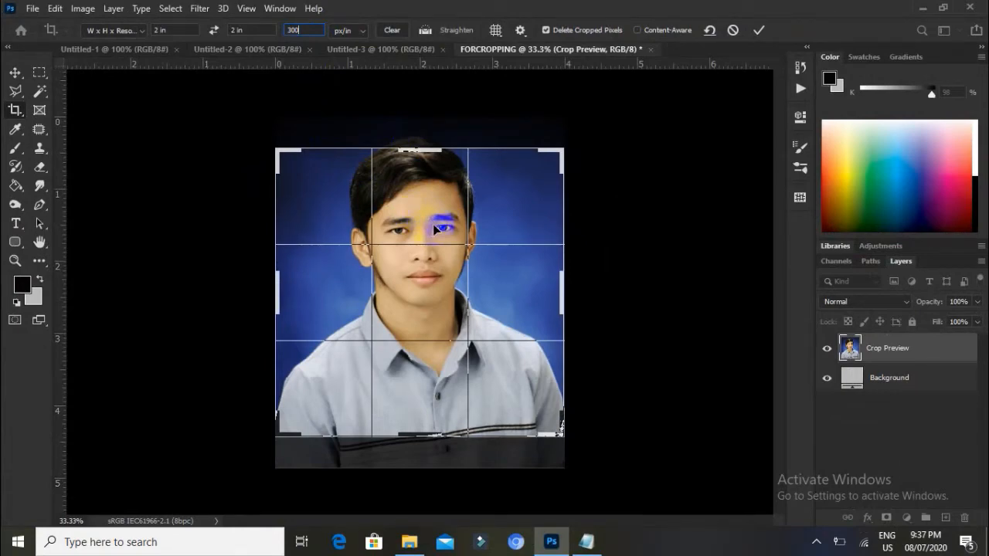
# - Shrink the square crop frame slightly and reposition the portrait so the whole head and the shoulders sit centred inside it
pyautogui.click(434, 226)
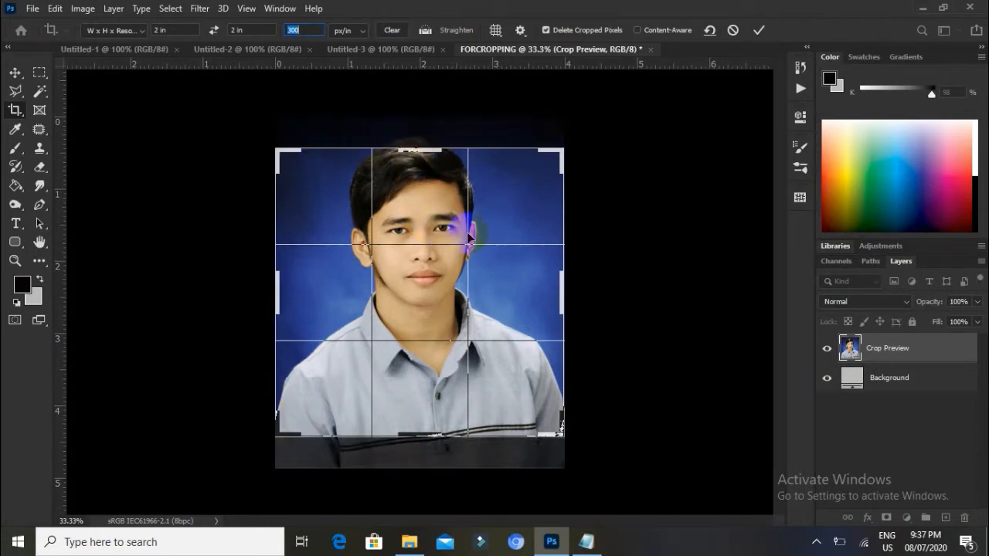
pyautogui.click(431, 210)
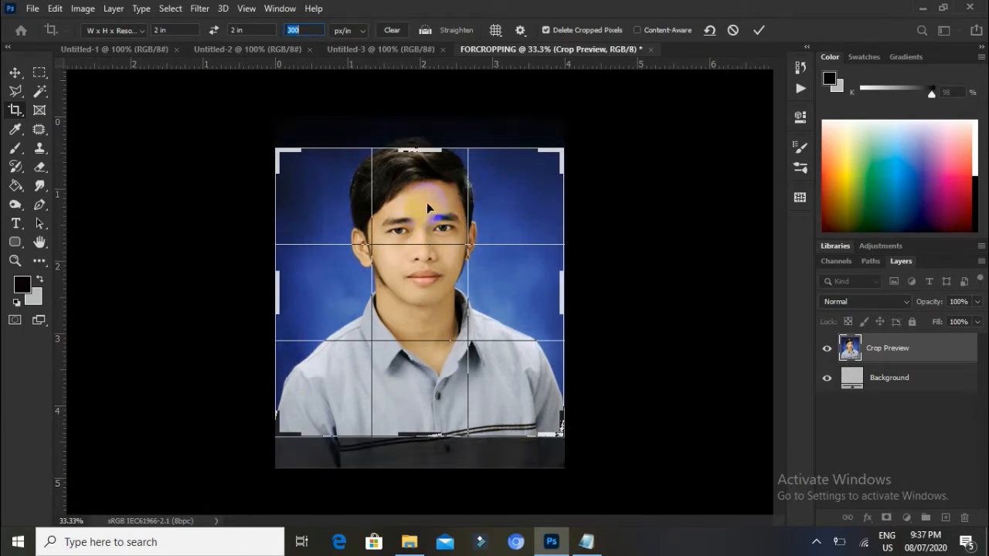
pyautogui.click(559, 153)
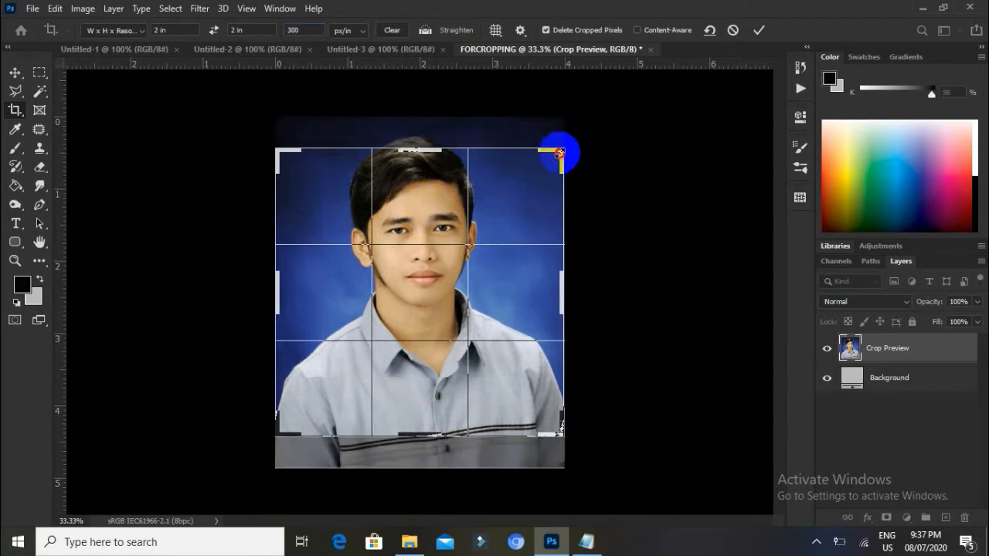
pyautogui.moveTo(559, 153); pyautogui.dragTo(555, 157)
pyautogui.click(519, 189)
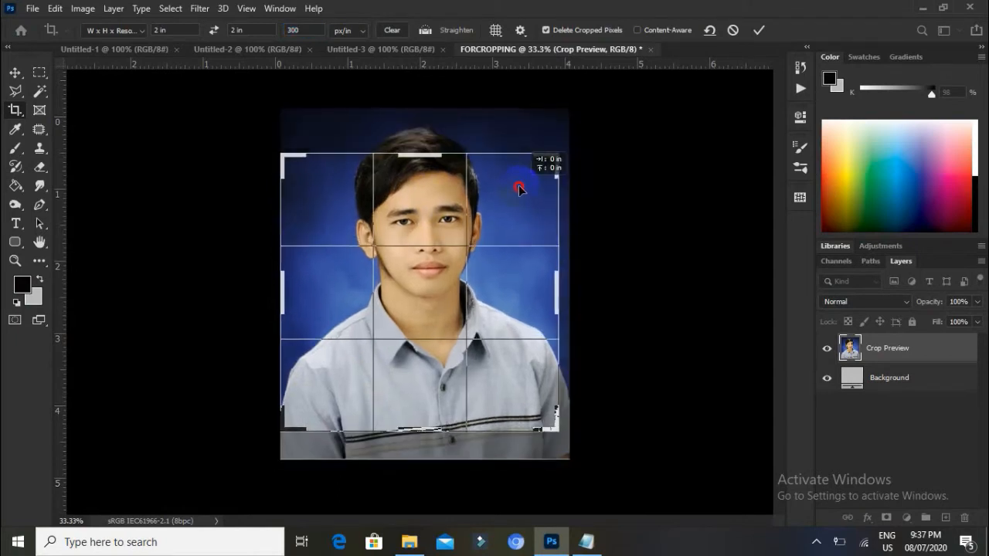
pyautogui.moveTo(519, 189); pyautogui.dragTo(507, 221)
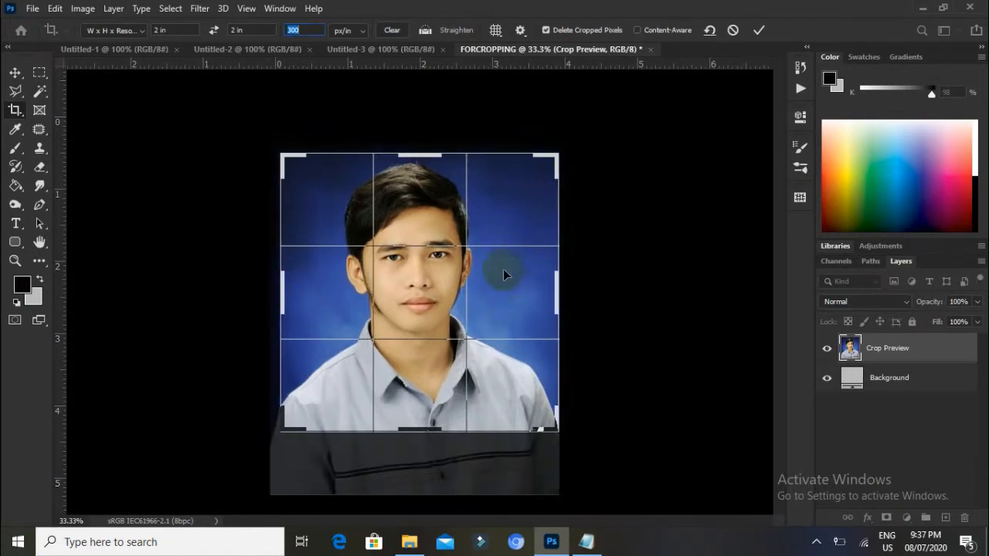
pyautogui.moveTo(503, 269); pyautogui.dragTo(508, 289)
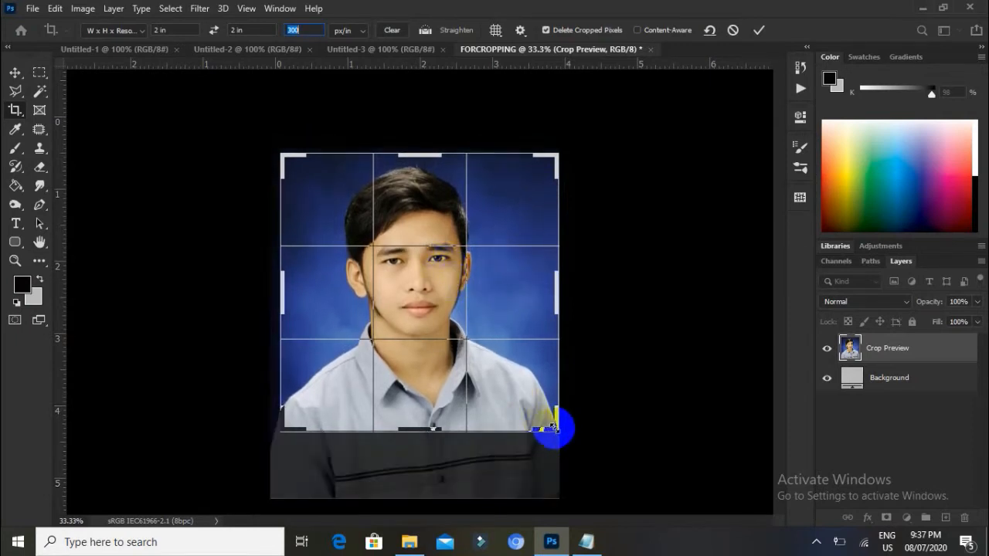
pyautogui.moveTo(554, 426); pyautogui.dragTo(527, 400)
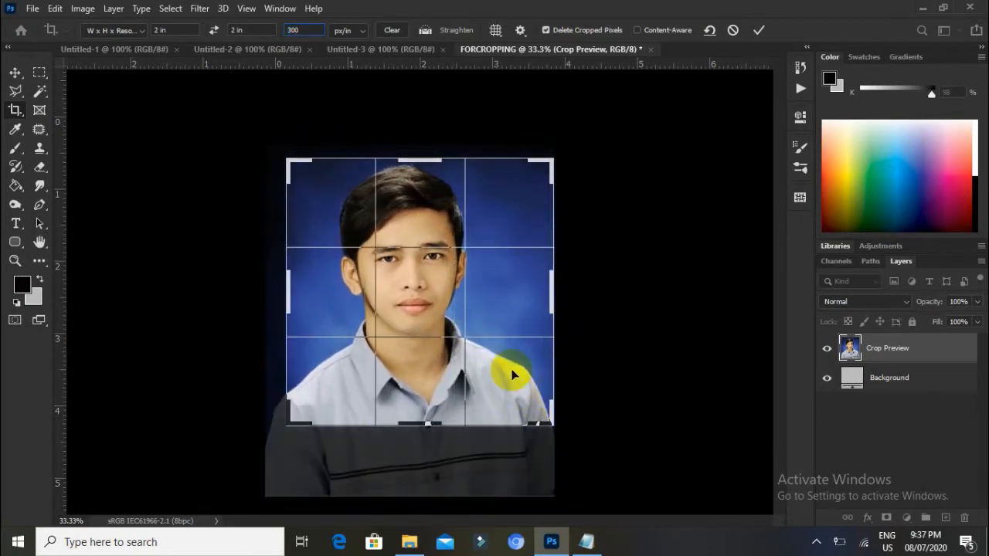
pyautogui.moveTo(503, 307); pyautogui.dragTo(494, 313)
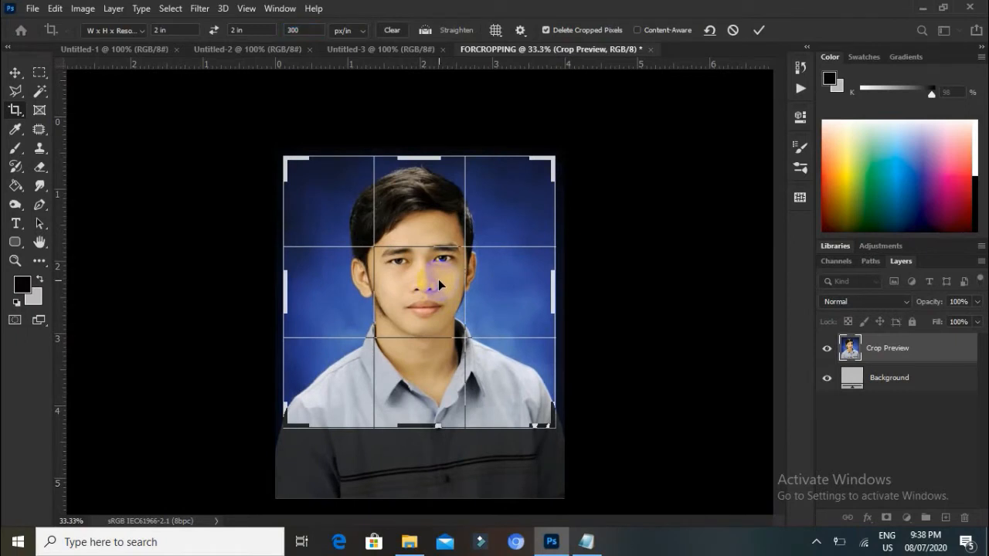
# - Apply the 2 x 2 in crop and copy the cropped portrait into the Untitled-1 document so it fills the canvas
pyautogui.press('Return')
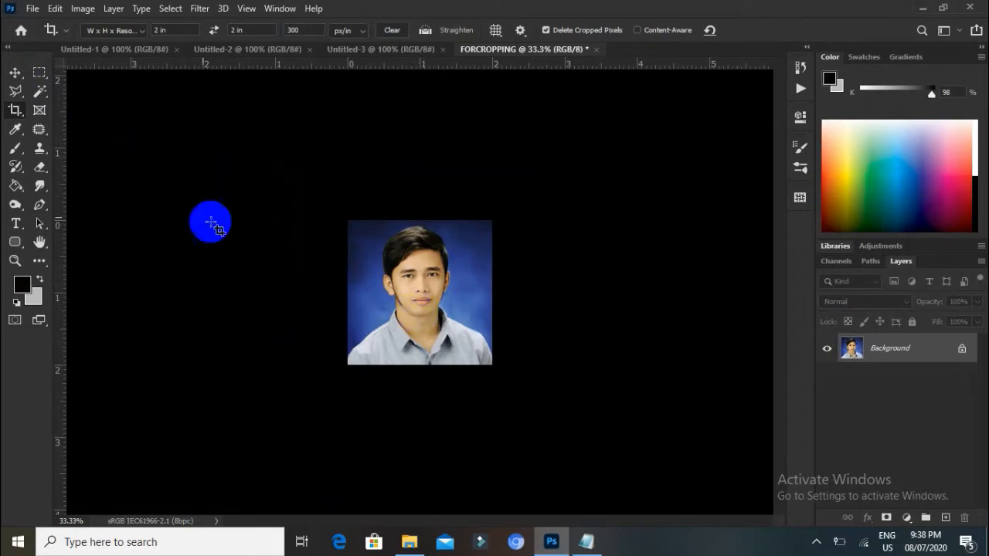
pyautogui.click(17, 73)
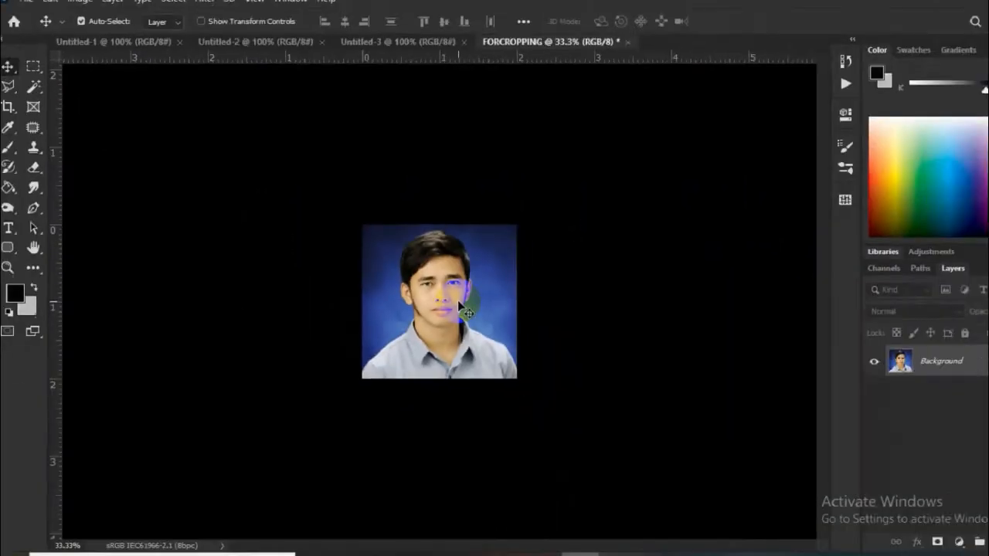
pyautogui.moveTo(460, 303)
pyautogui.mouseDown()
pyautogui.moveTo(350, 237)
pyautogui.moveTo(122, 57)
pyautogui.moveTo(386, 236)
pyautogui.moveTo(413, 268)
pyautogui.moveTo(452, 282)
pyautogui.moveTo(463, 317)
pyautogui.moveTo(479, 318)
pyautogui.moveTo(476, 308)
pyautogui.mouseUp()
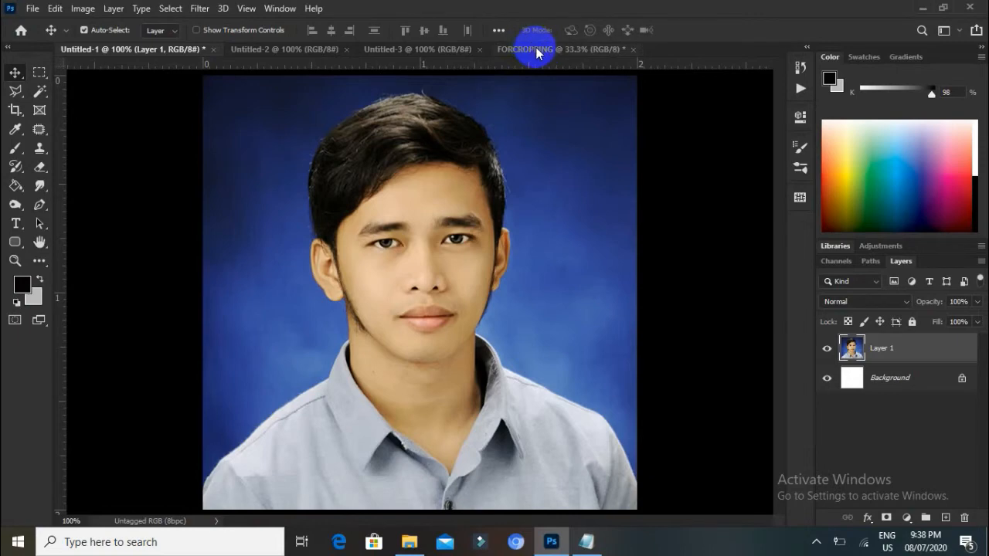
# - Highlight the CTRL +Z undo line in the Notepad lesson notes and undo the 2 x 2 in crop in FORCROPPING
pyautogui.click(536, 50)
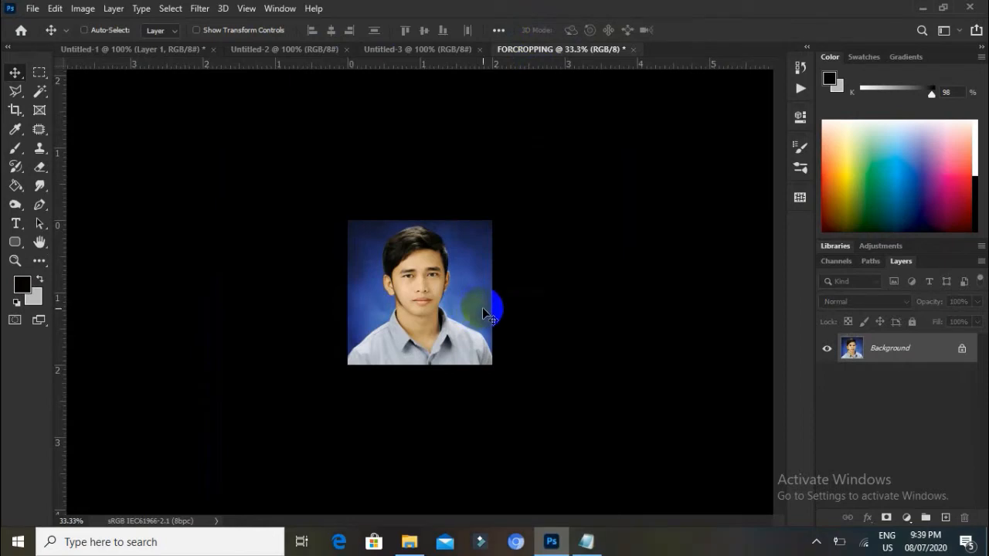
pyautogui.click(586, 541)
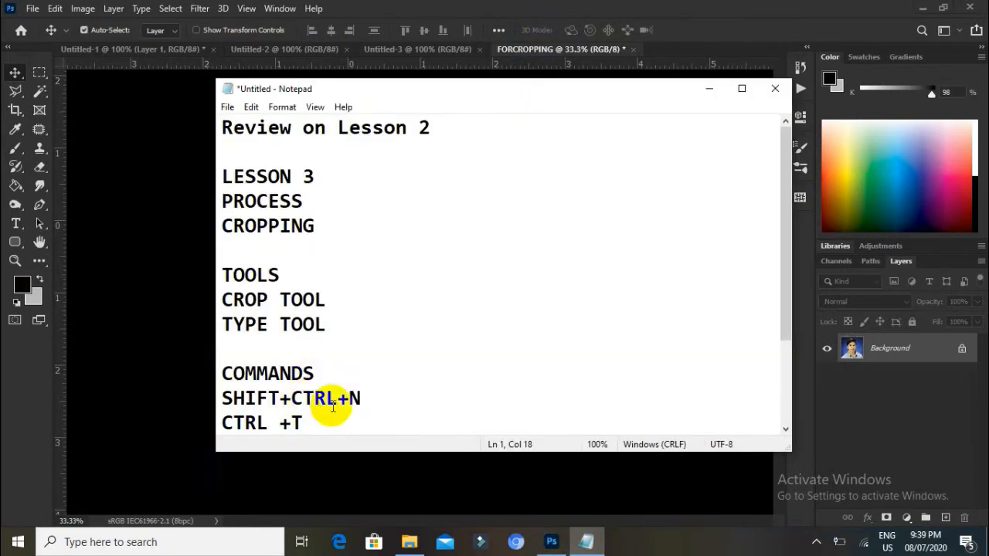
pyautogui.scroll(-2, 333, 406)
pyautogui.moveTo(432, 326); pyautogui.dragTo(225, 325)
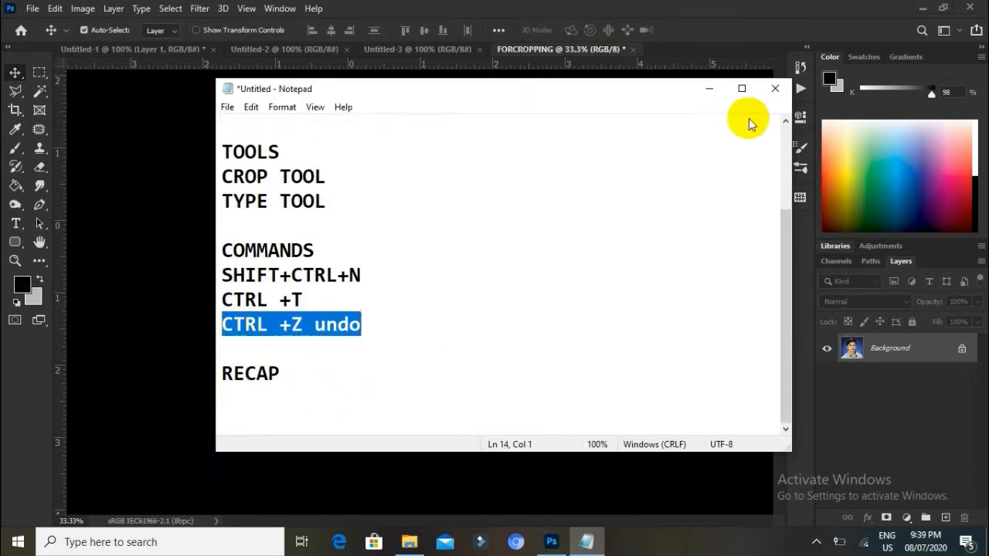
pyautogui.click(708, 88)
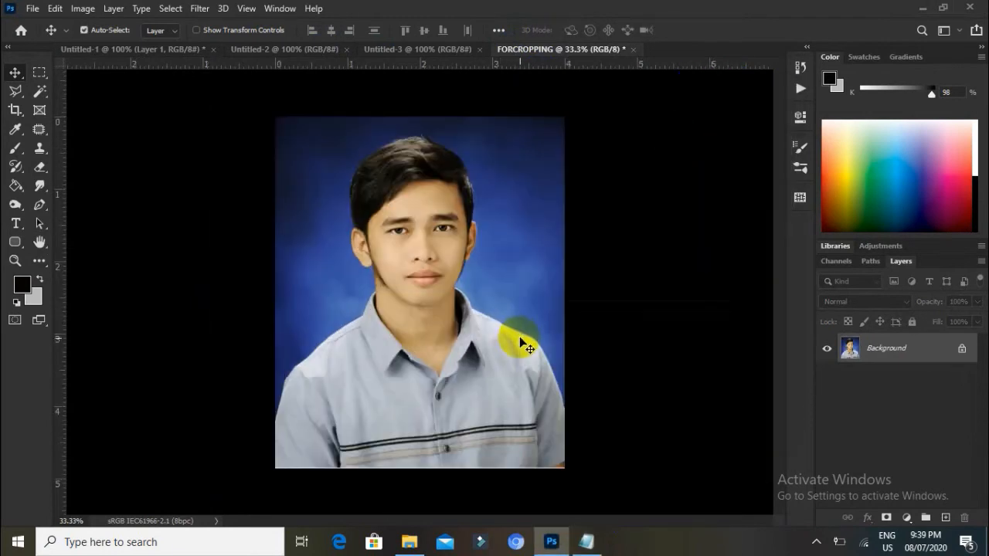
# - Activate the Crop tool and set its width and height to 1 in each, keeping 300 px/in resolution
pyautogui.click(15, 110)
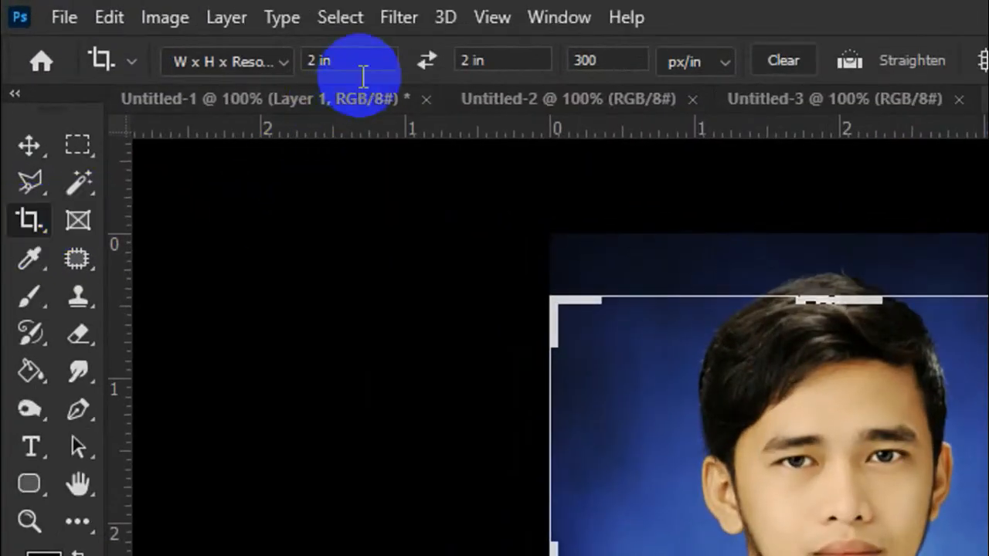
pyautogui.doubleClick(358, 60)
pyautogui.write('1')
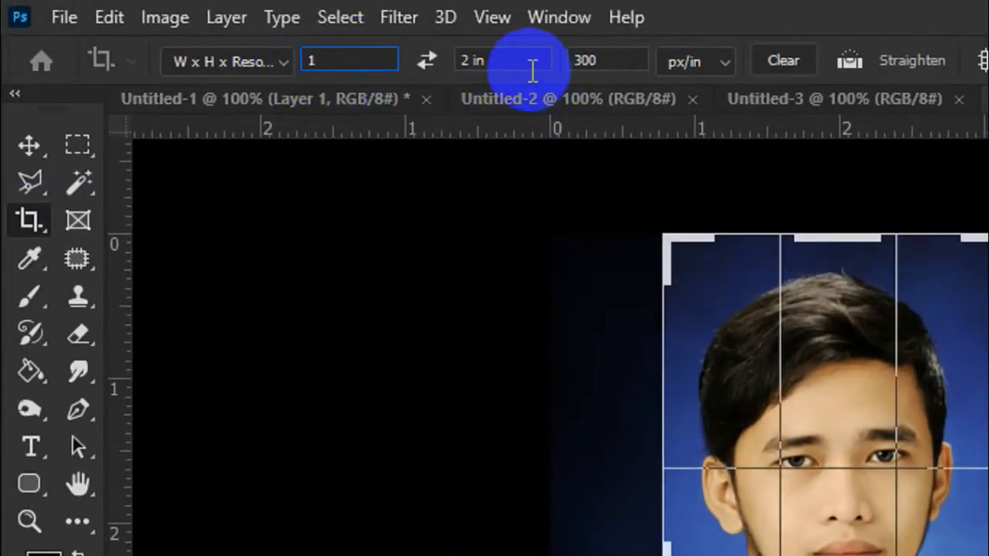
pyautogui.press('Tab')
pyautogui.write('1')
pyautogui.click(625, 62)
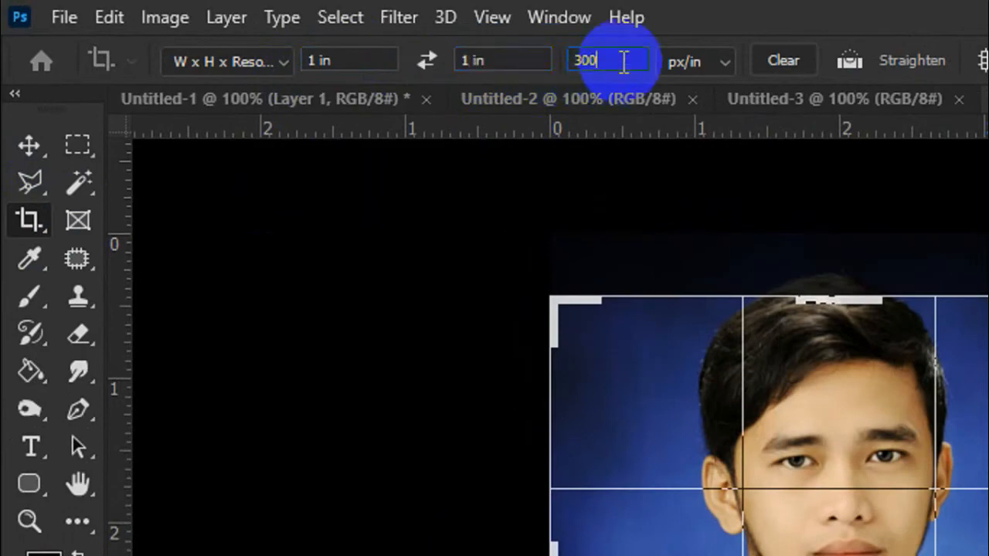
pyautogui.moveTo(624, 62); pyautogui.dragTo(567, 78)
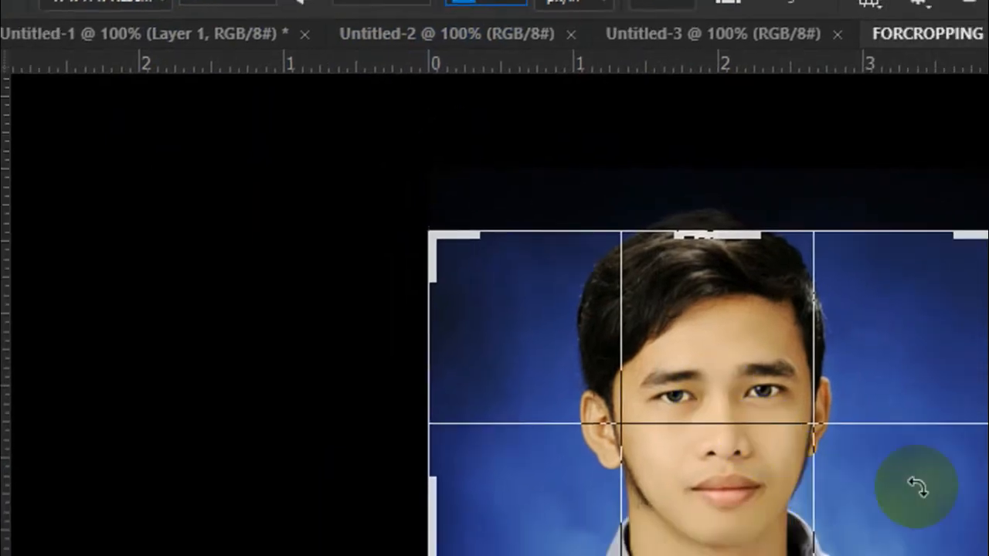
# - Shrink the square crop frame slightly around the portrait's head and shoulders and apply the 1 x 1 in crop
pyautogui.moveTo(419, 439); pyautogui.dragTo(423, 427)
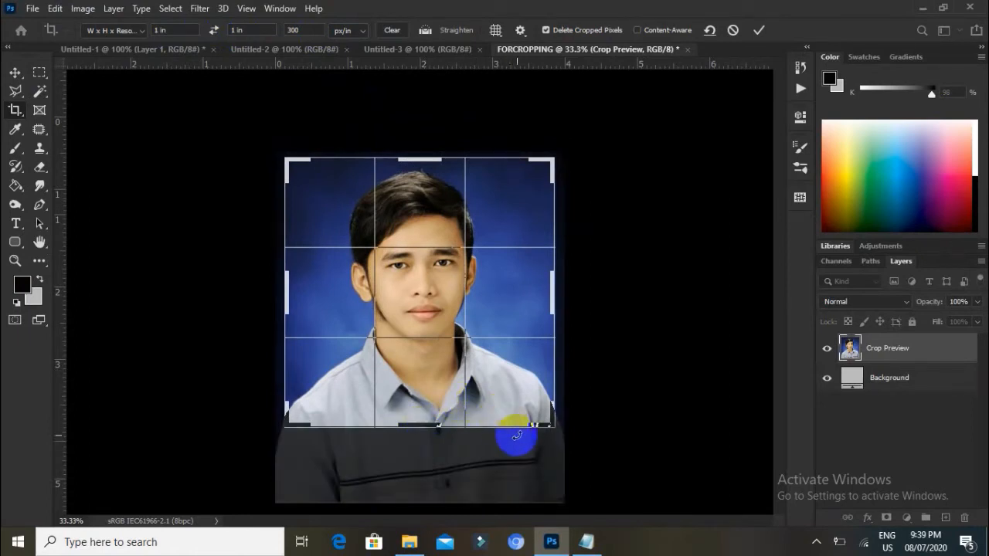
pyautogui.moveTo(548, 426); pyautogui.dragTo(546, 426)
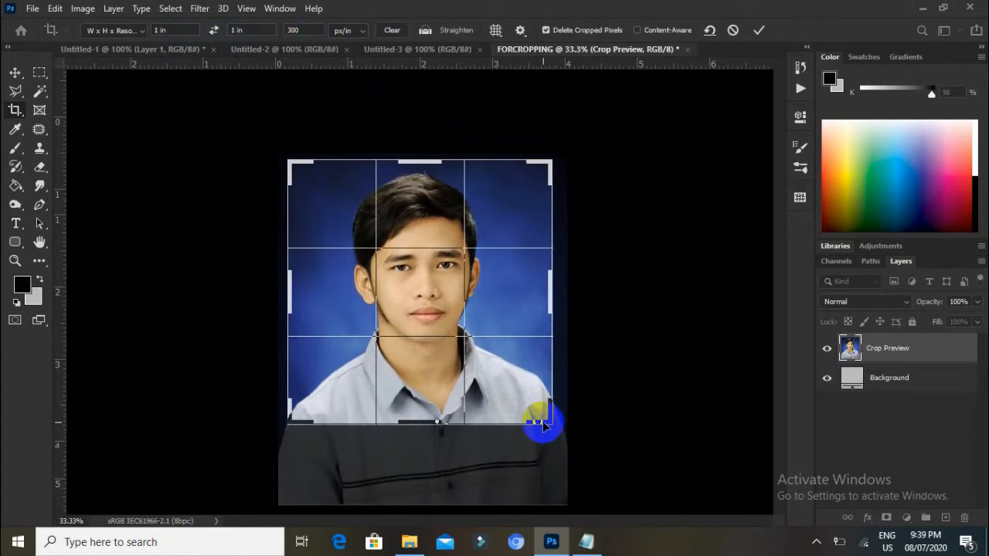
pyautogui.moveTo(292, 292); pyautogui.dragTo(291, 291)
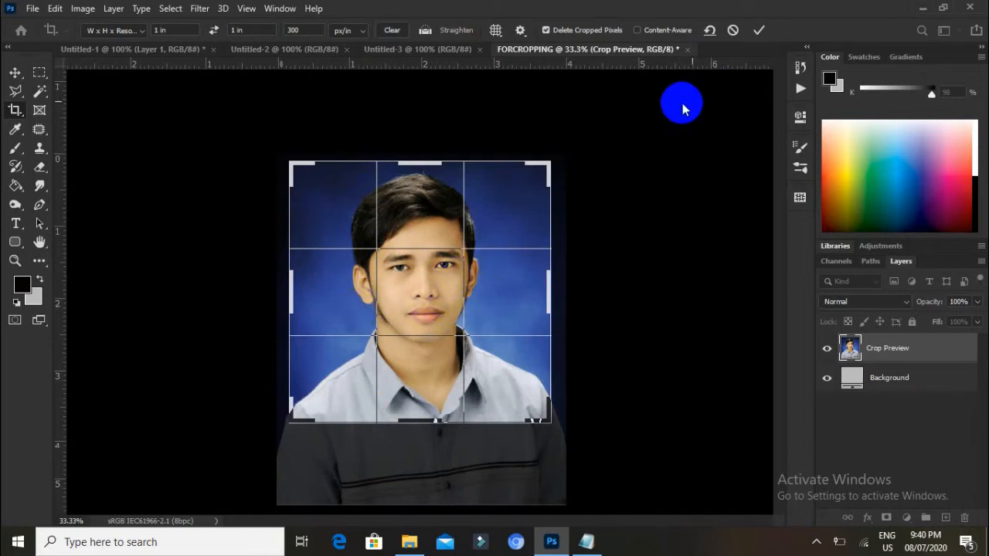
pyautogui.doubleClick(342, 298)
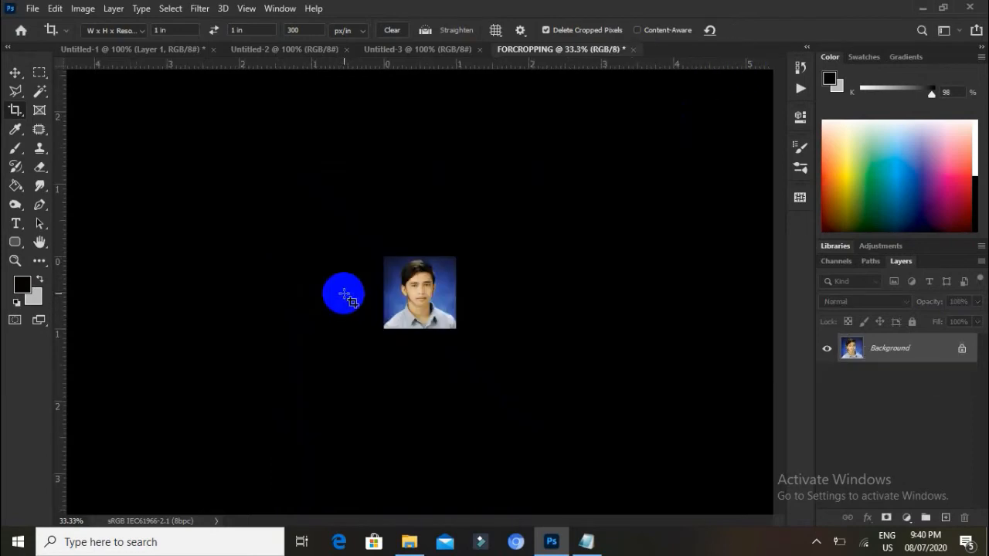
# - Move the cropped 1 x 1 in portrait into the Untitled-2 document and centre it on the canvas
pyautogui.click(14, 72)
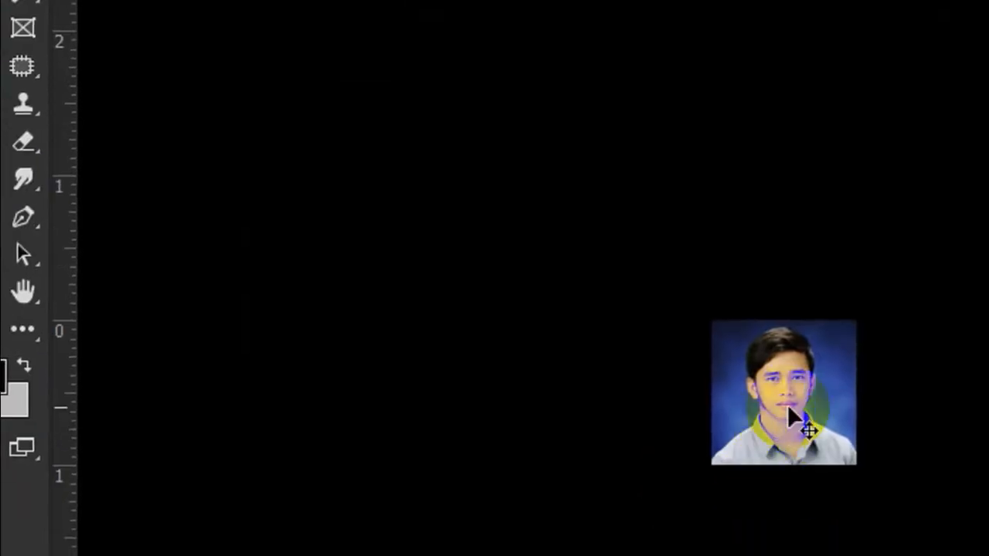
pyautogui.moveTo(785, 404); pyautogui.dragTo(530, 0)
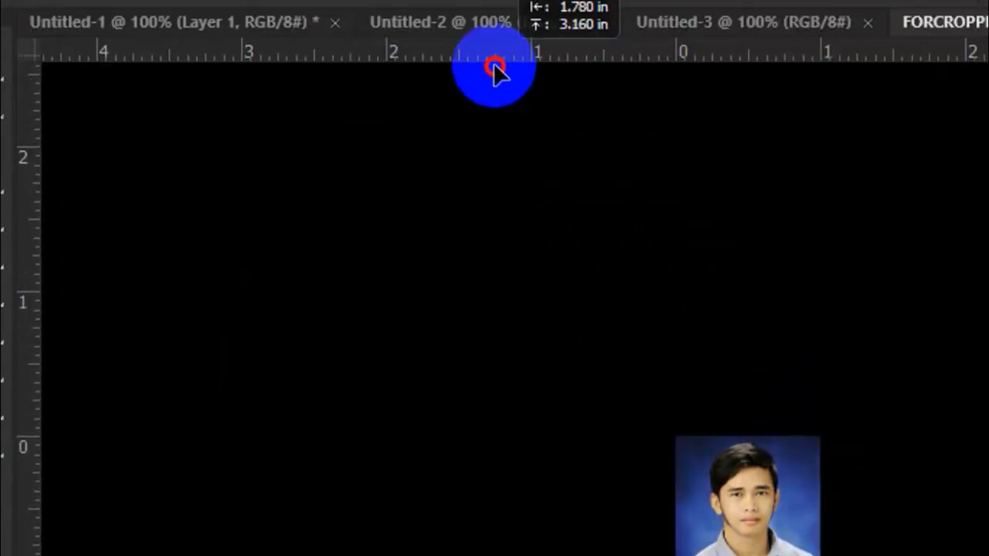
pyautogui.moveTo(495, 69); pyautogui.dragTo(753, 418)
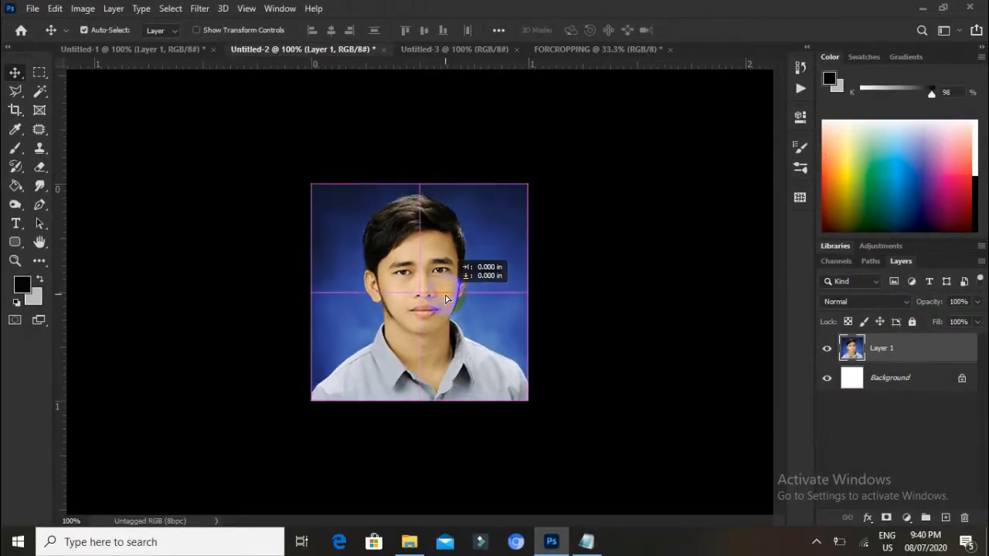
pyautogui.moveTo(446, 296); pyautogui.dragTo(449, 293)
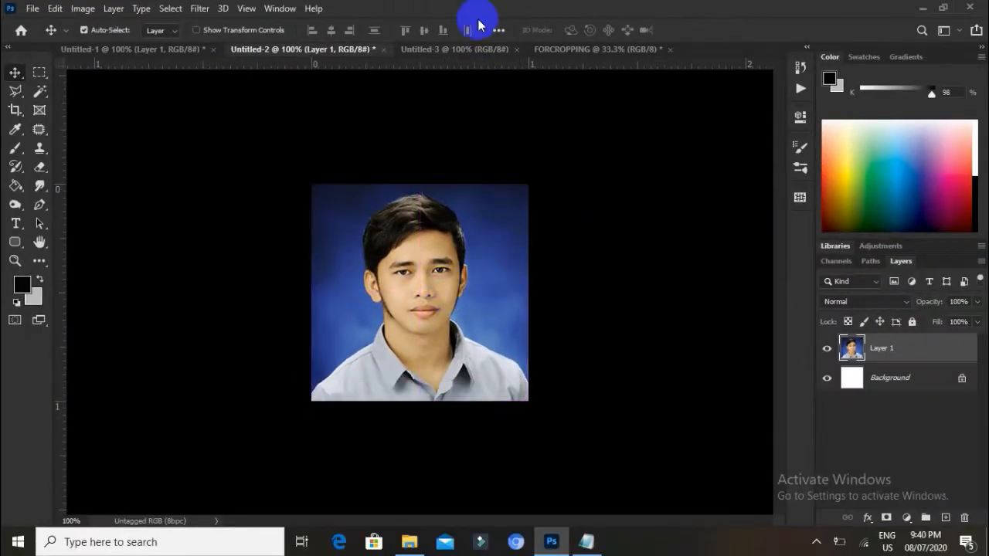
# - Check the blank Untitled-3 document, then return to FORCROPPING and undo the 1 x 1 in crop
pyautogui.click(475, 48)
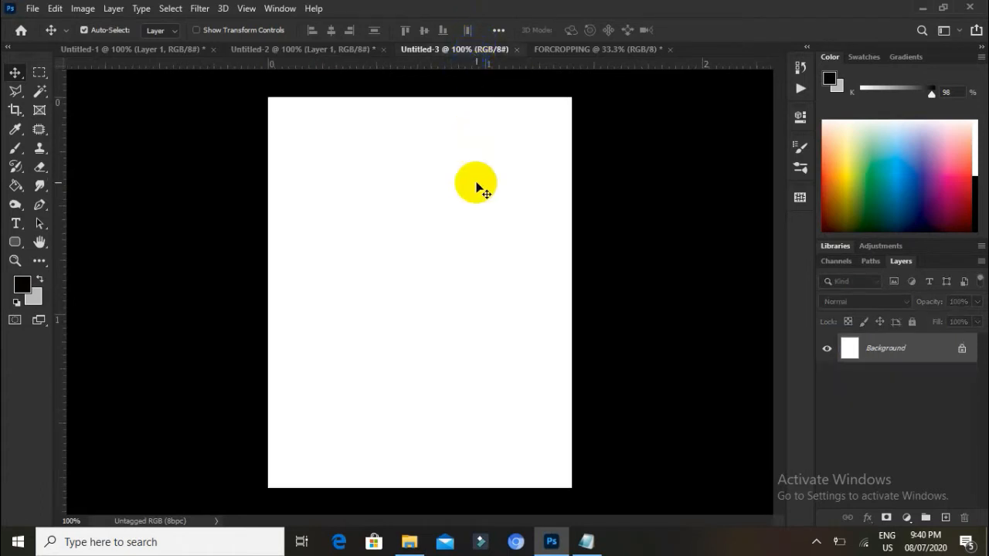
pyautogui.click(569, 50)
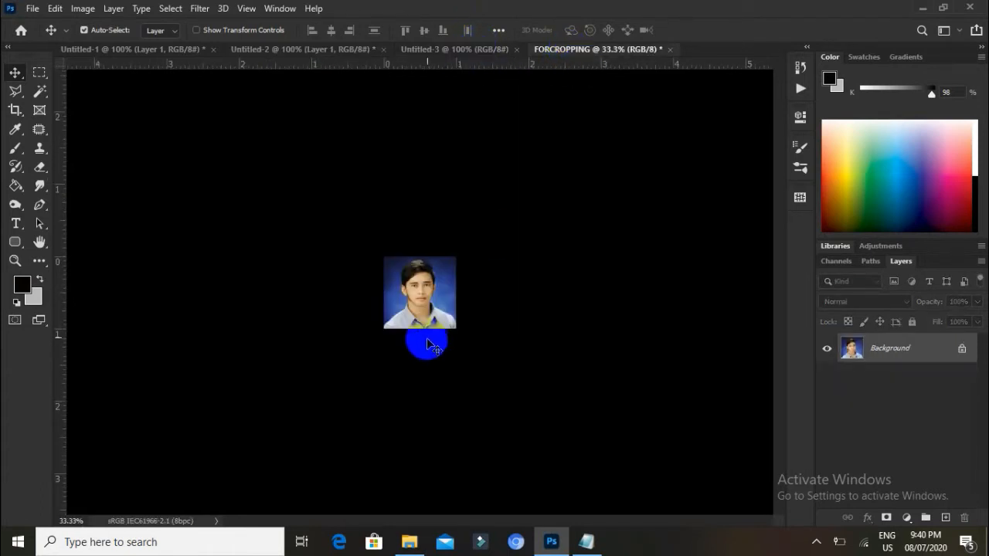
pyautogui.click(454, 49)
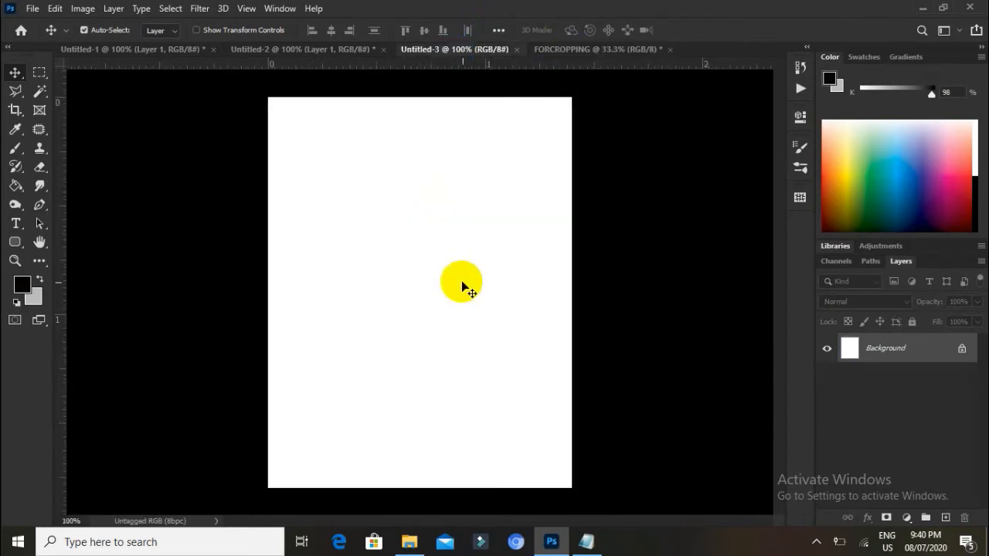
pyautogui.click(621, 51)
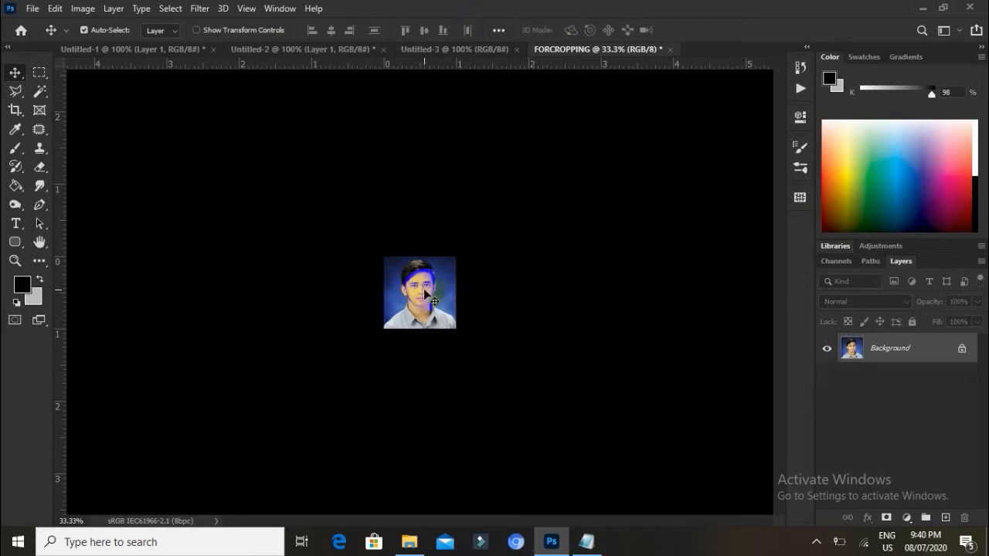
pyautogui.hotkey('ctrl', 'z')
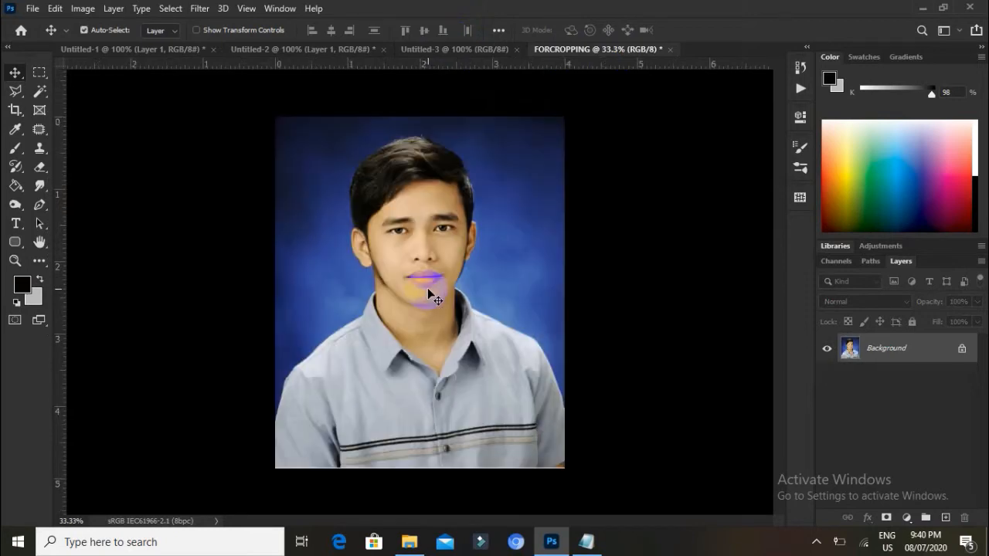
# - Activate the Crop tool and set the crop size to 1.4 in wide by 1.8 in high at 300 px/in
pyautogui.click(15, 111)
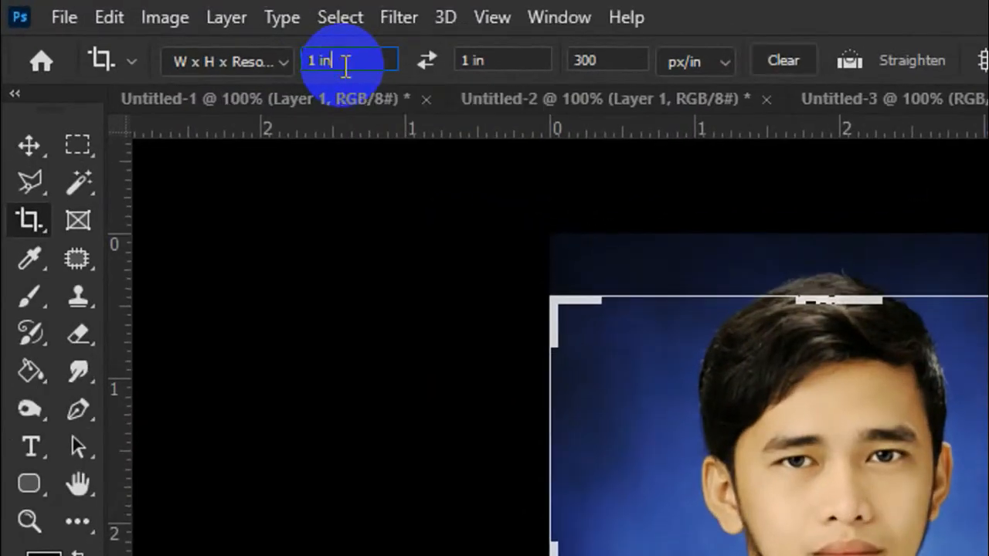
pyautogui.moveTo(174, 30); pyautogui.dragTo(156, 31)
pyautogui.moveTo(311, 62); pyautogui.dragTo(306, 64)
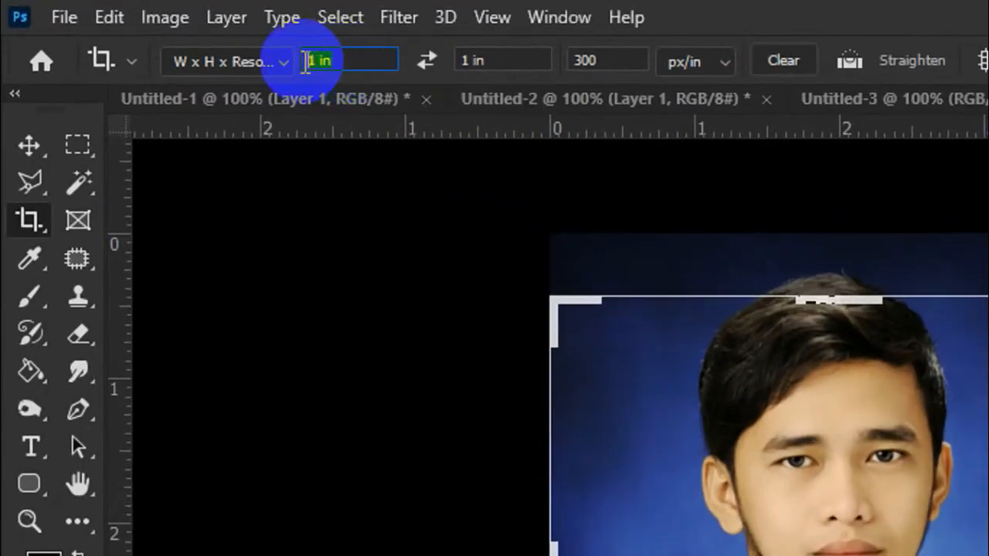
pyautogui.write('1.4')
pyautogui.moveTo(508, 59); pyautogui.dragTo(430, 64)
pyautogui.write('1.8')
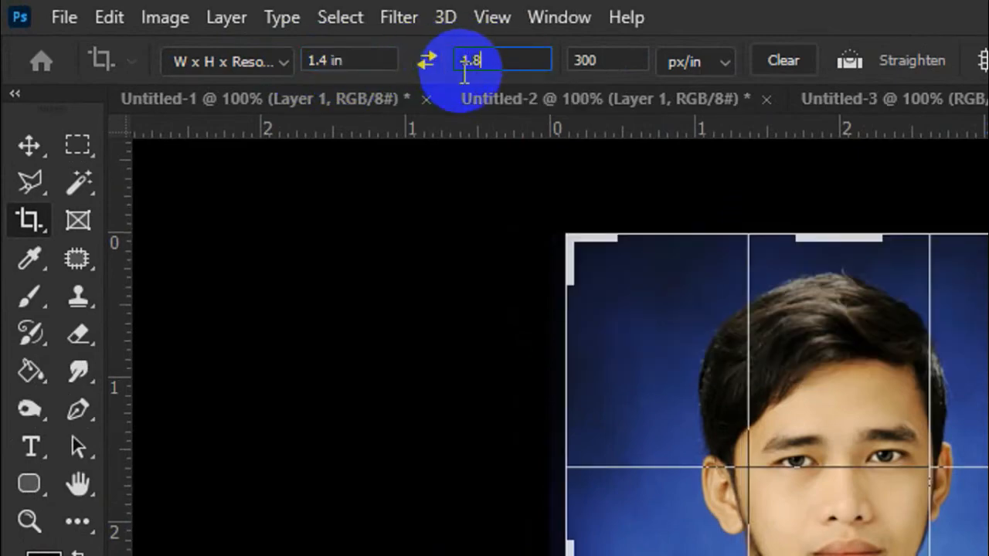
pyautogui.click(604, 62)
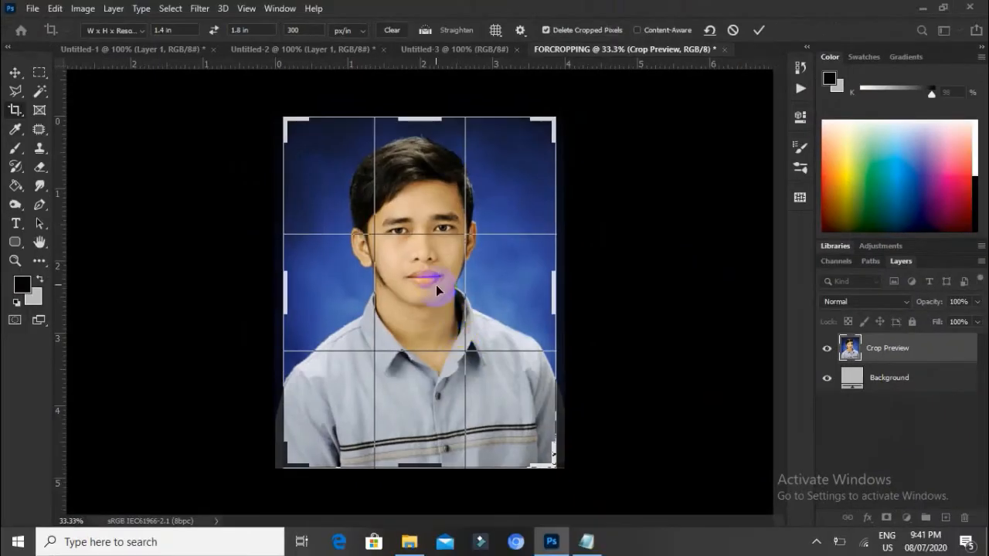
# - Shrink the 1.4 x 1.8 in crop frame around the head and upper chest, centre the portrait, and apply the crop
pyautogui.moveTo(436, 288); pyautogui.dragTo(434, 292)
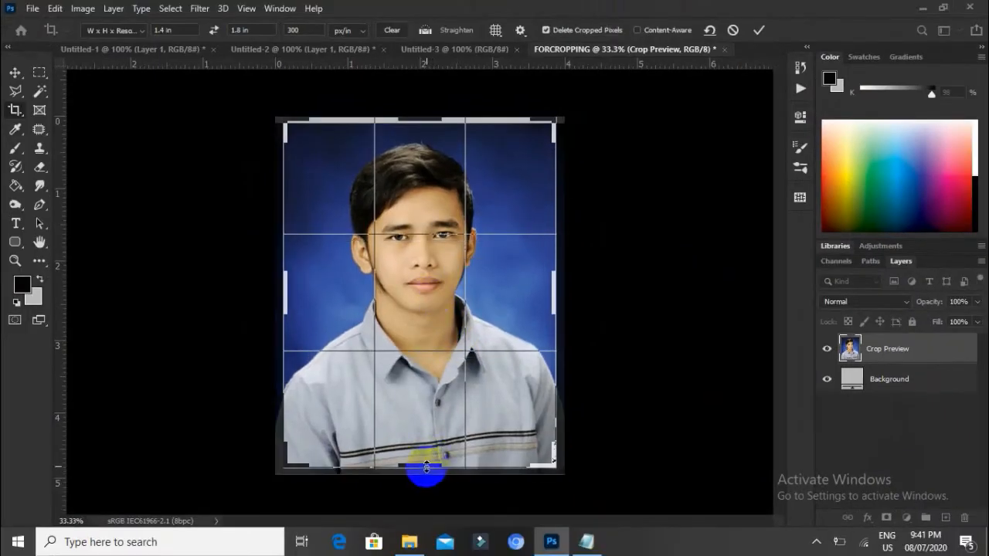
pyautogui.moveTo(426, 468); pyautogui.dragTo(421, 430)
pyautogui.moveTo(428, 381); pyautogui.dragTo(424, 364)
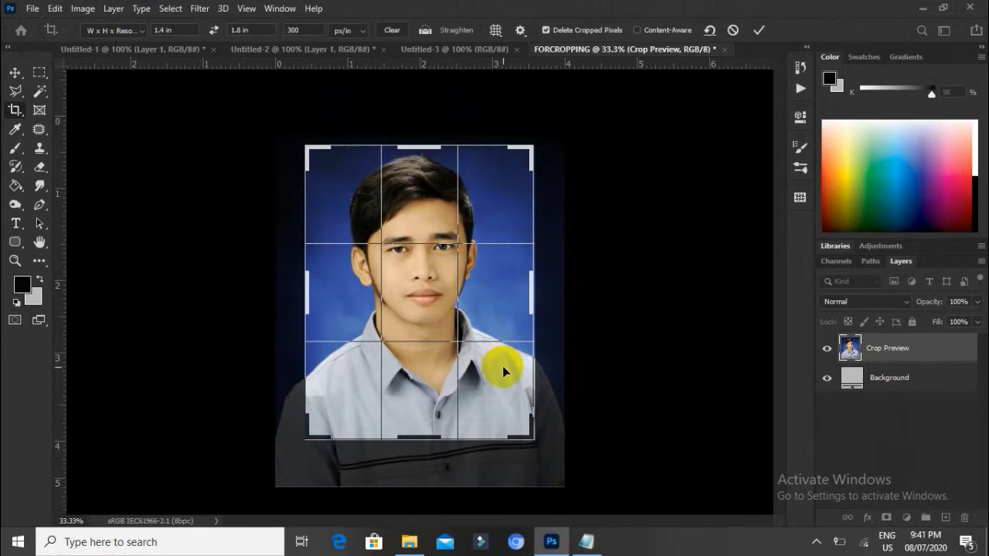
pyautogui.doubleClick(471, 269)
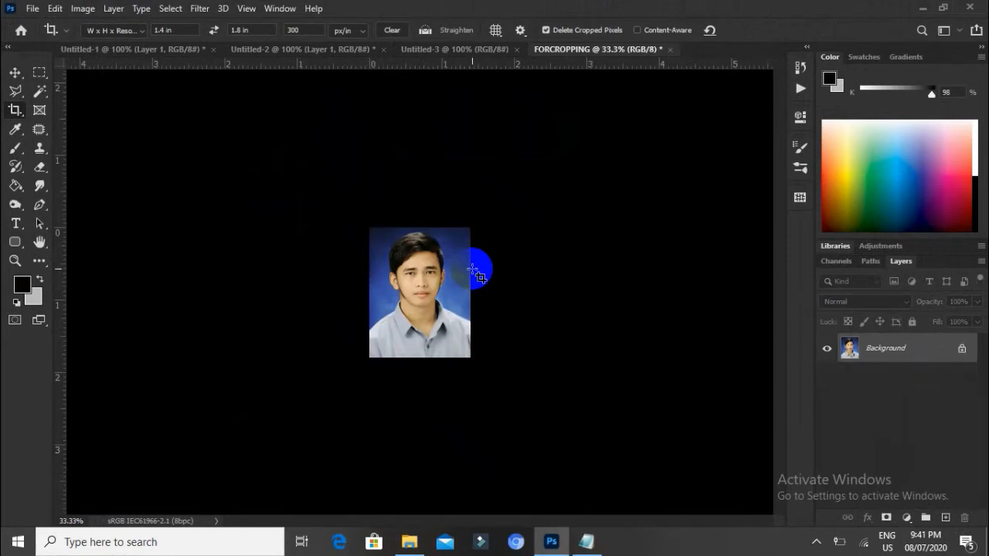
# - Copy the cropped 1.4 x 1.8 in portrait into the Untitled-3 document and align it to fill the canvas
pyautogui.scroll(3, 431, 278)
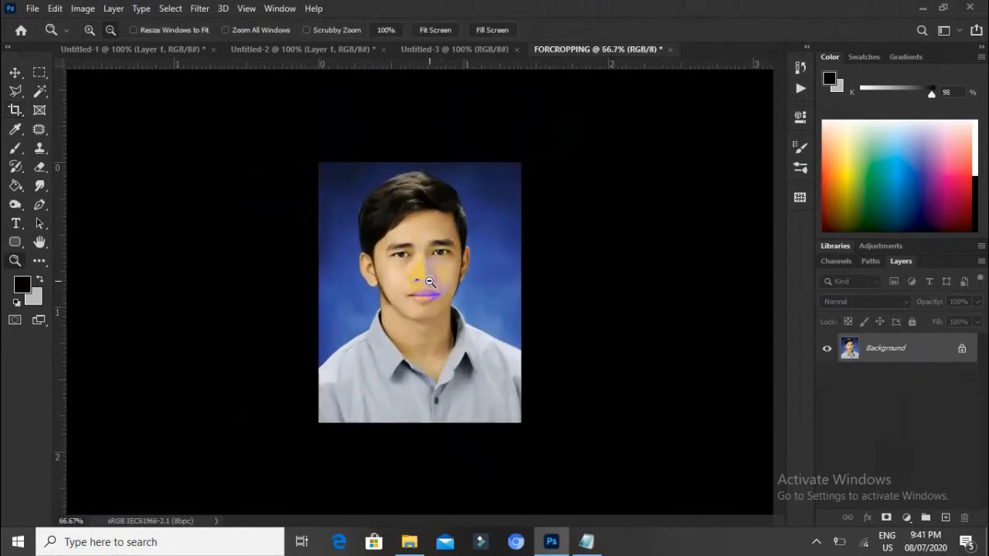
pyautogui.scroll(1, 470, 313)
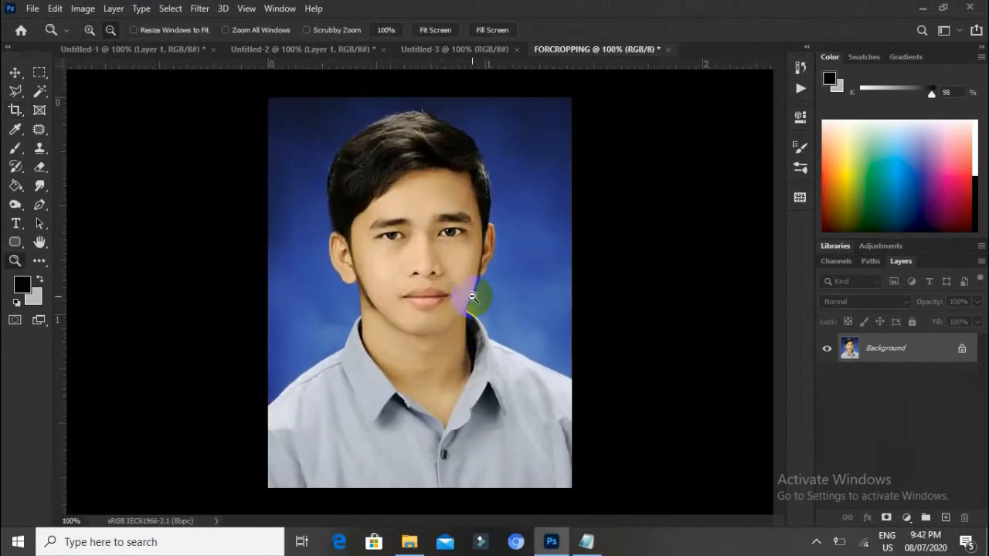
pyautogui.click(14, 72)
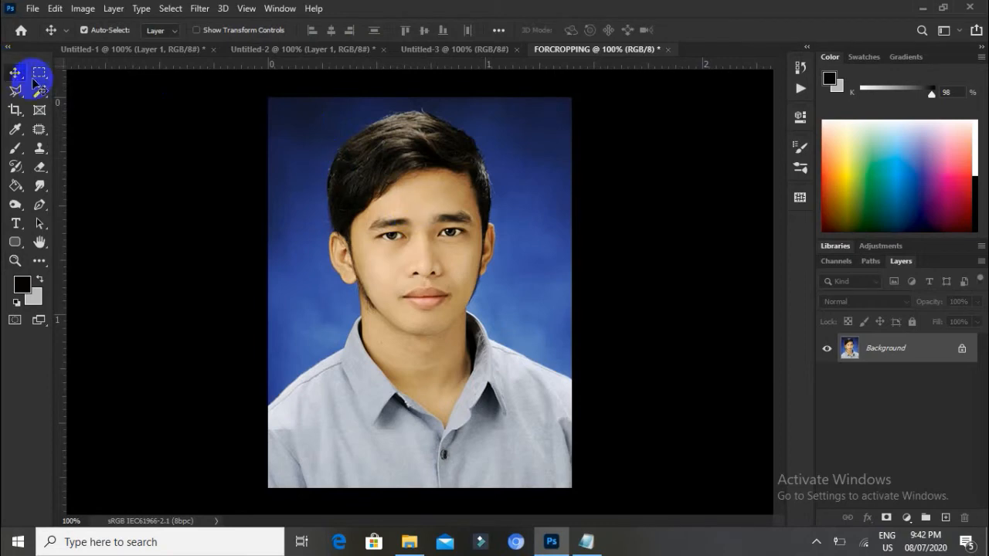
pyautogui.moveTo(456, 207)
pyautogui.mouseDown()
pyautogui.moveTo(438, 47)
pyautogui.moveTo(442, 213)
pyautogui.moveTo(453, 217)
pyautogui.moveTo(454, 261)
pyautogui.moveTo(438, 274)
pyautogui.mouseUp()
pyautogui.rightClick(649, 252)
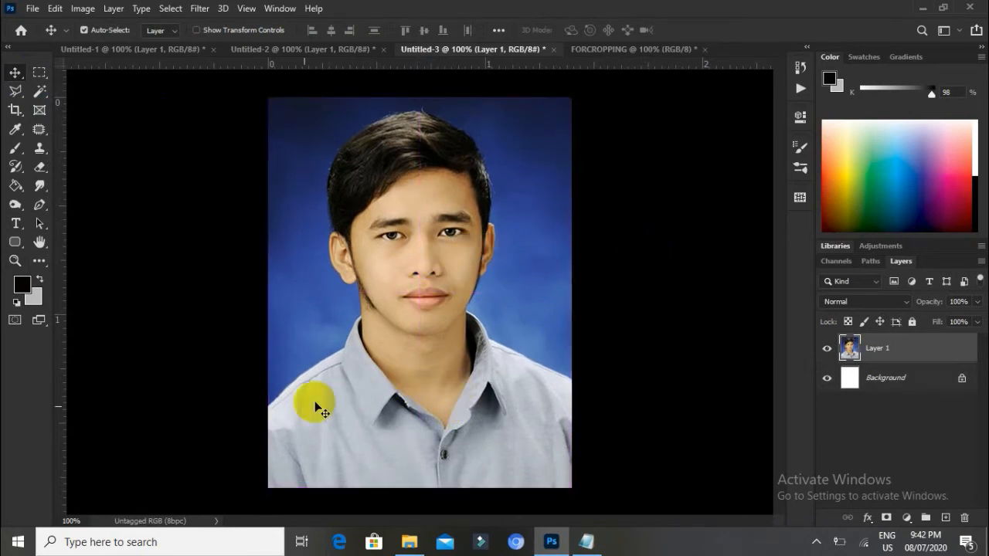
# - Review the Untitled-1 and Untitled-2 documents and return to Untitled-3
pyautogui.click(146, 49)
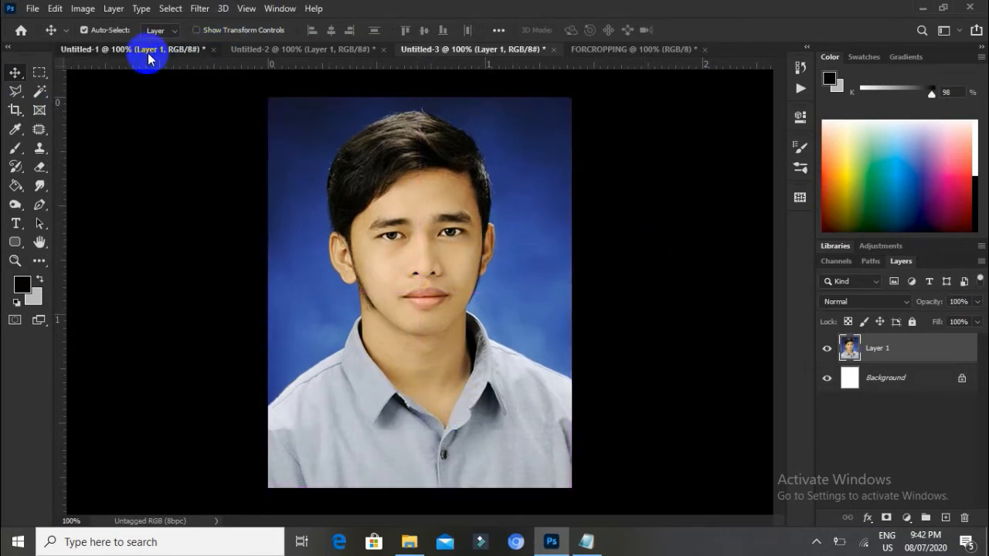
pyautogui.click(260, 51)
pyautogui.click(427, 49)
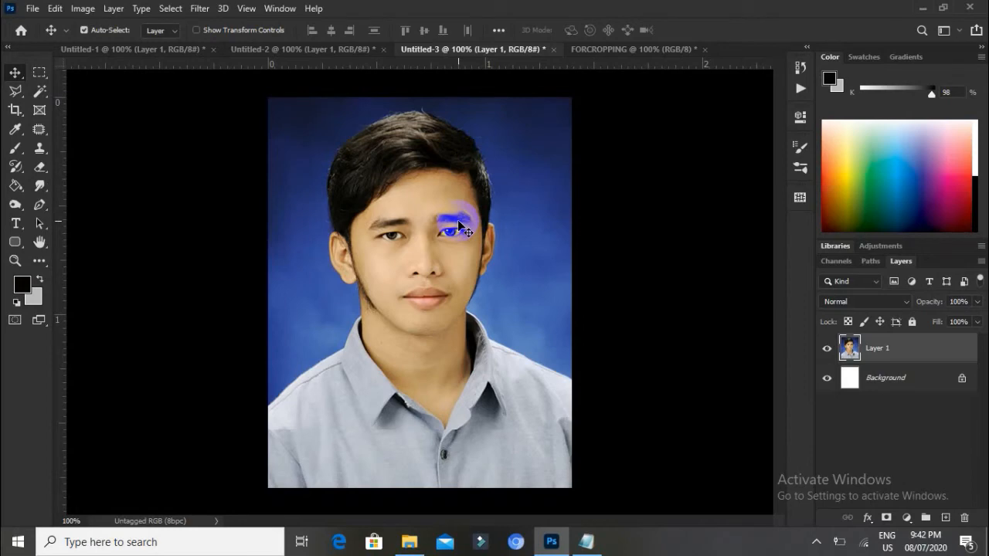
# - In the Notepad notes, add "(create a new layer)" after SHIFT+CTRL+N under COMMANDS, then return to Photoshop
pyautogui.hotkey('alt', 'Tab')
pyautogui.moveTo(380, 274); pyautogui.dragTo(221, 273)
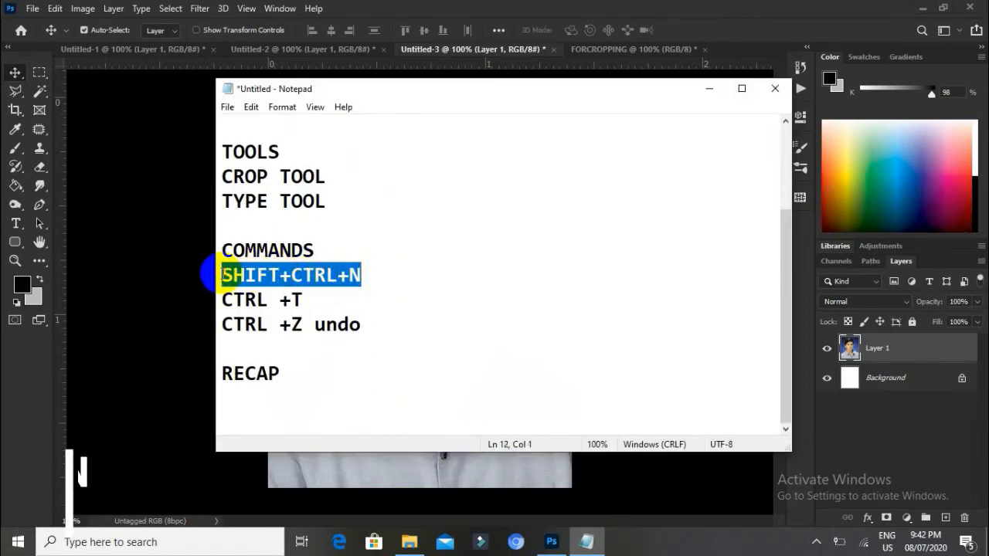
pyautogui.click(399, 272)
pyautogui.write('(')
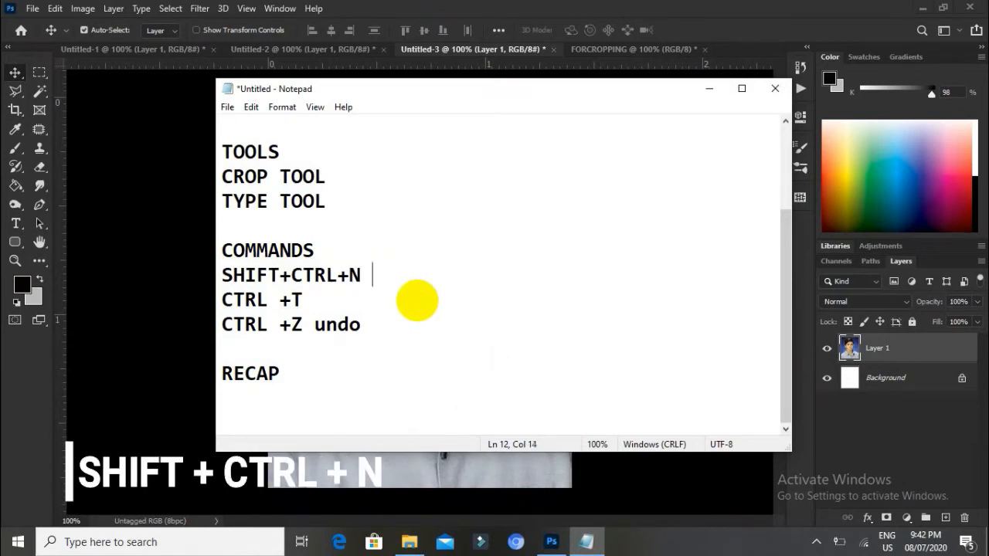
pyautogui.write('create')
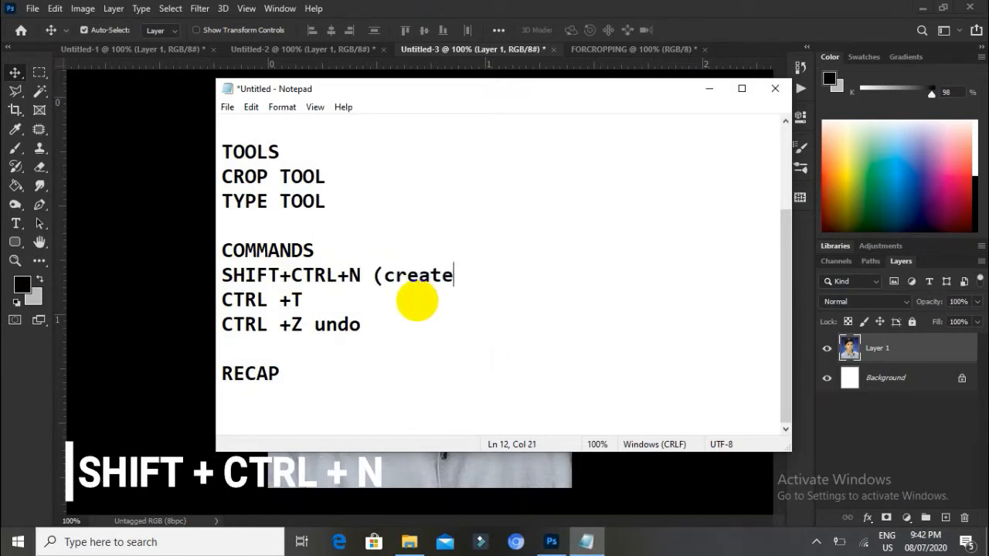
pyautogui.write(' a new layer')
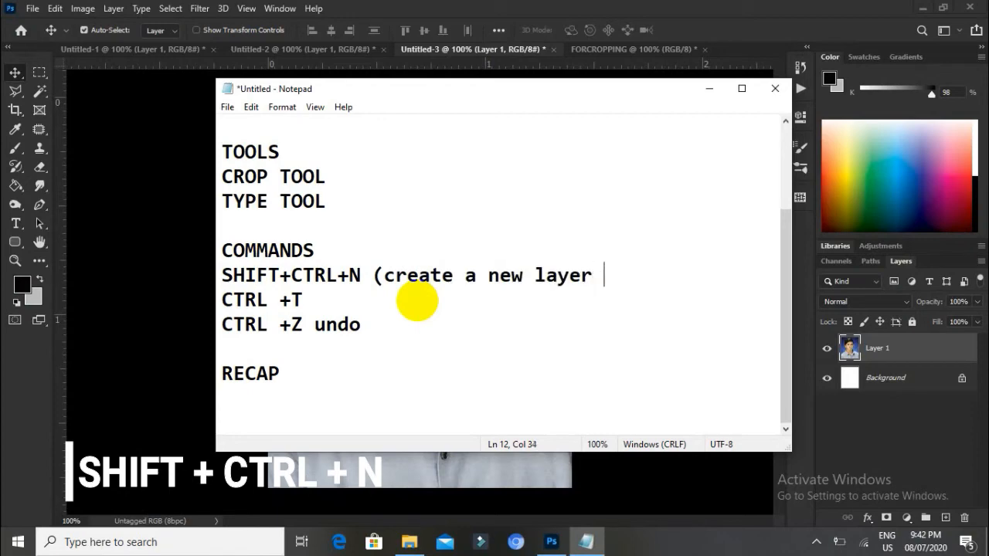
pyautogui.press('BackSpace')
pyautogui.write(')')
pyautogui.hotkey('alt', 'Tab')
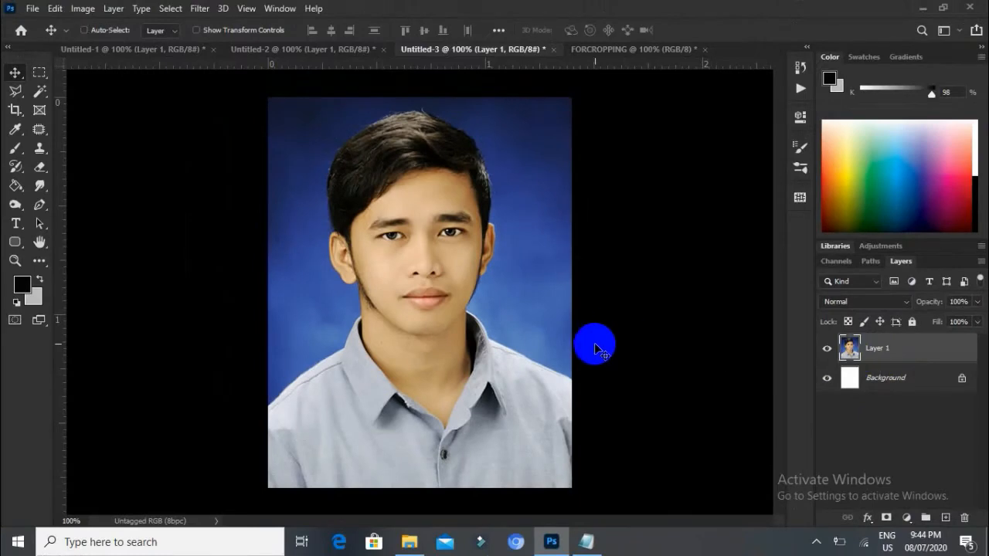
# - Create a new layer named NAME TAG above the portrait layer in Untitled-3
pyautogui.hotkey('ctrl', 'shift', 'n')
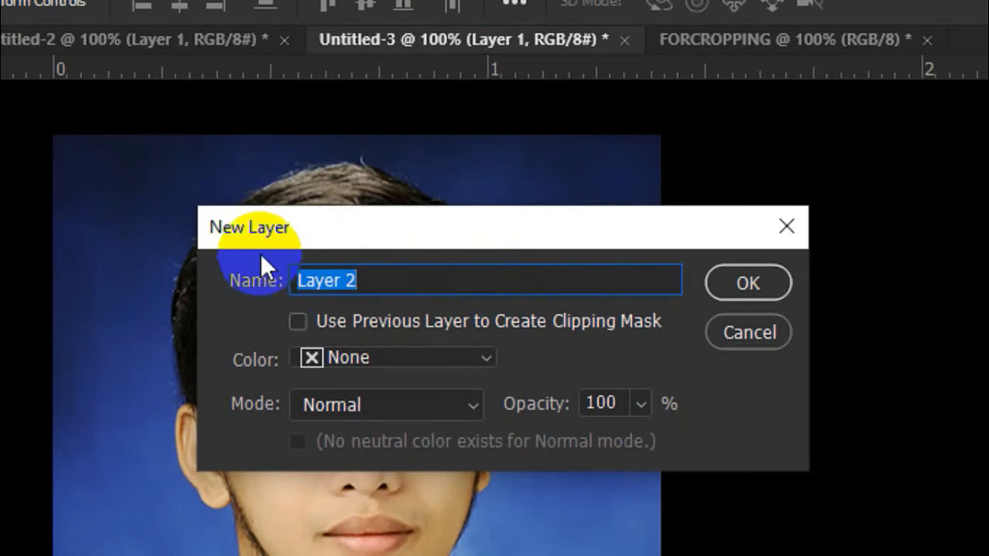
pyautogui.click(371, 281)
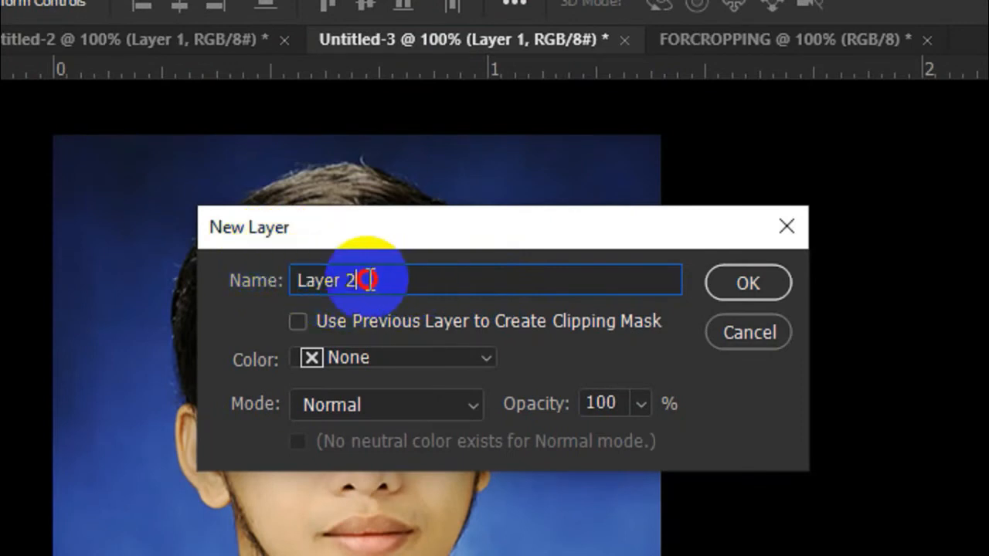
pyautogui.moveTo(371, 280); pyautogui.dragTo(241, 272)
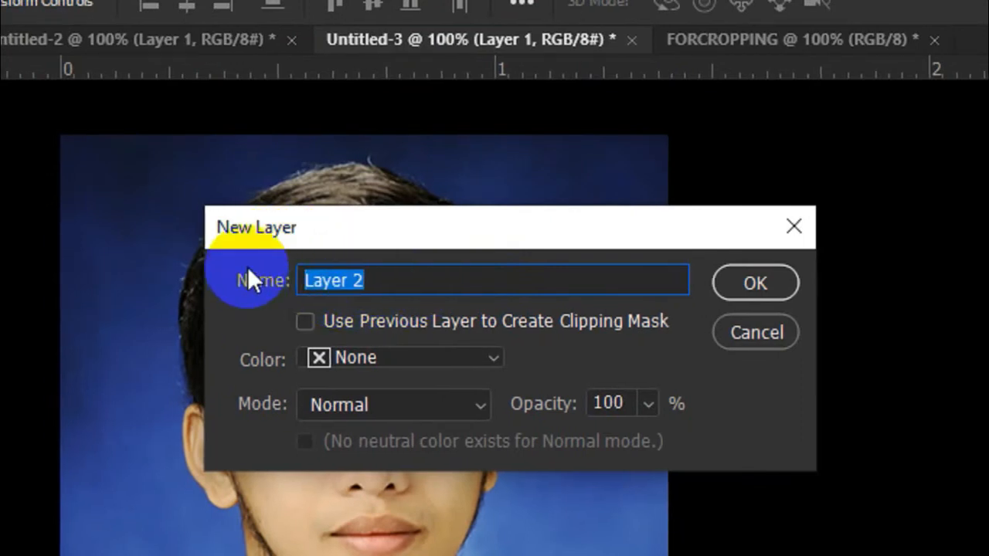
pyautogui.write('NAME TA')
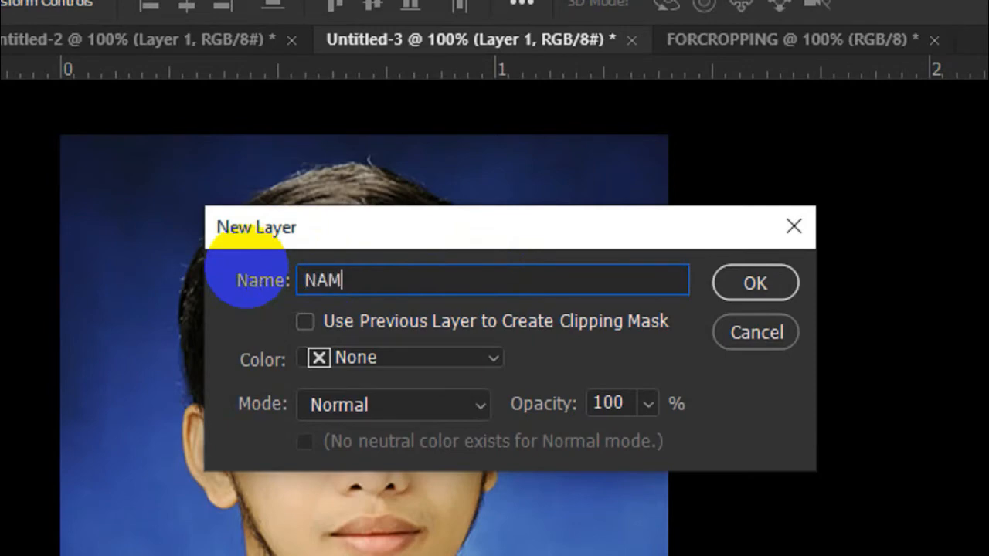
pyautogui.write('G')
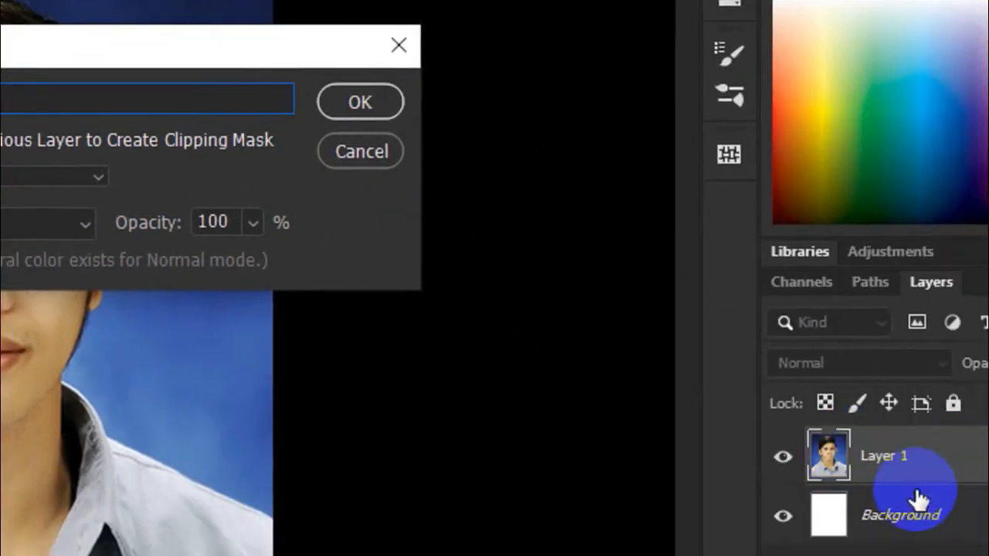
pyautogui.click(360, 102)
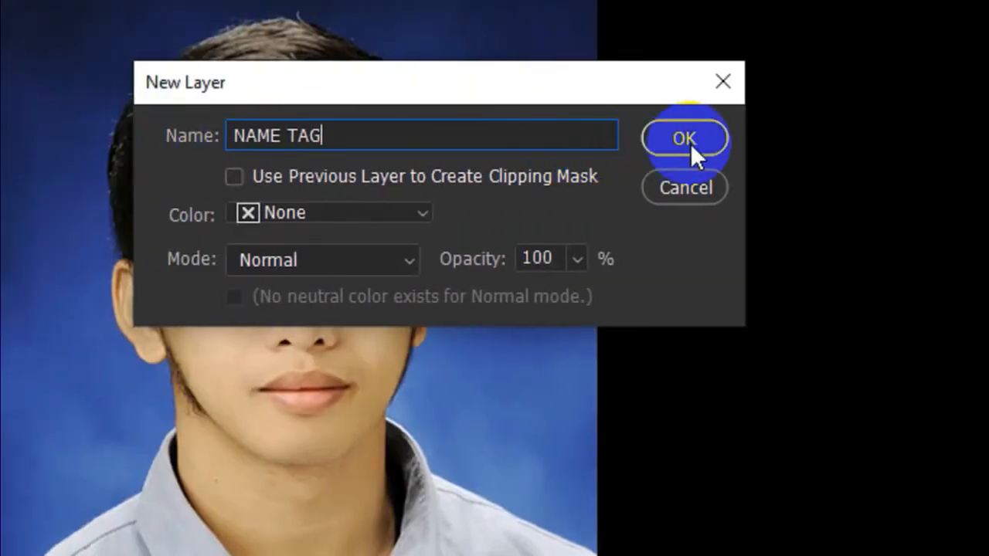
pyautogui.click(684, 139)
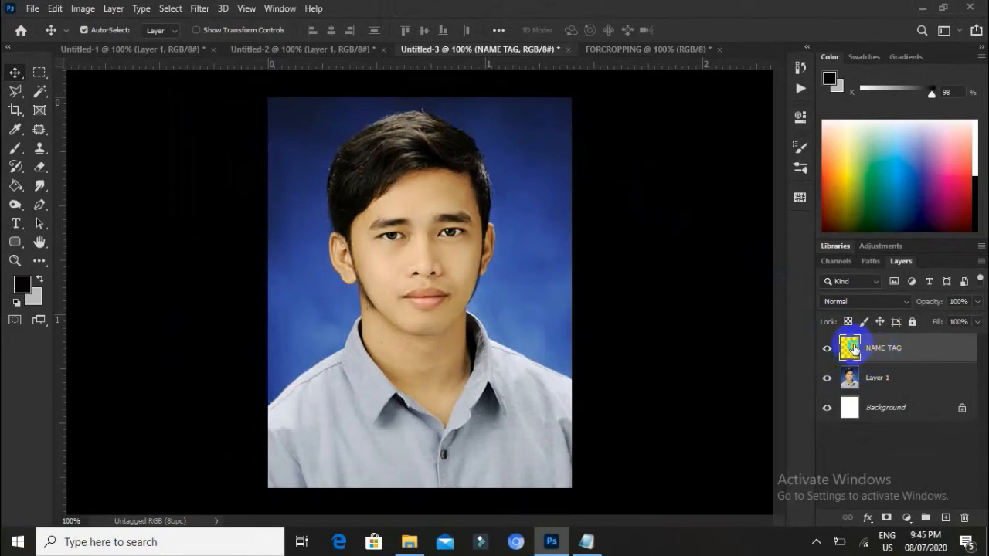
# - Show large layer thumbnails, widen the Layers panel, and select the NAME TAG layer
pyautogui.rightClick(854, 352)
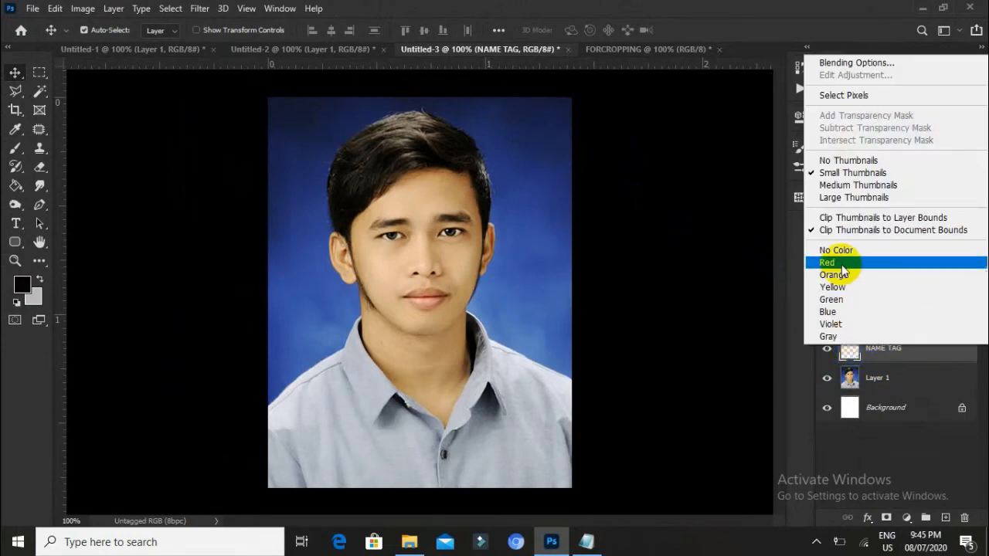
pyautogui.click(850, 199)
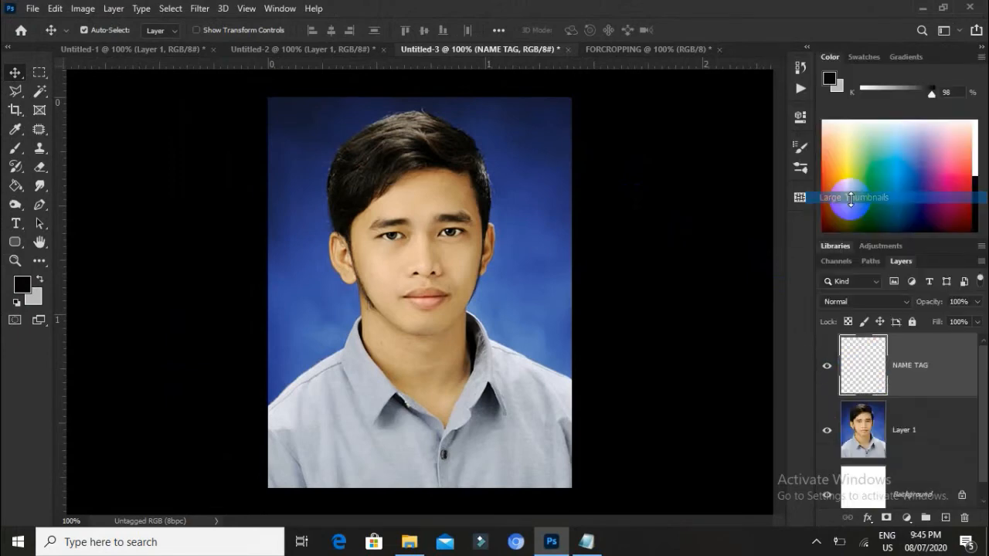
pyautogui.moveTo(821, 369); pyautogui.dragTo(700, 364)
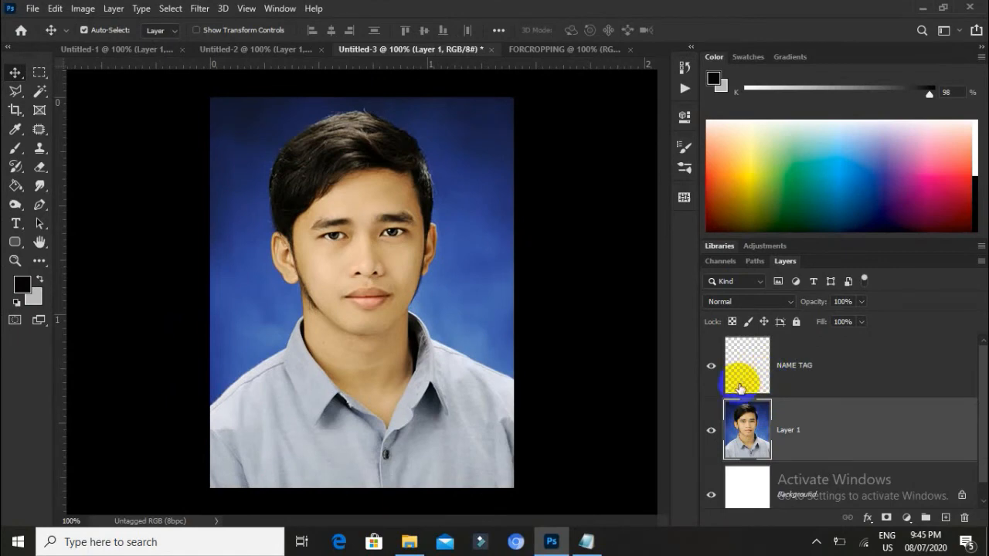
pyautogui.click(754, 375)
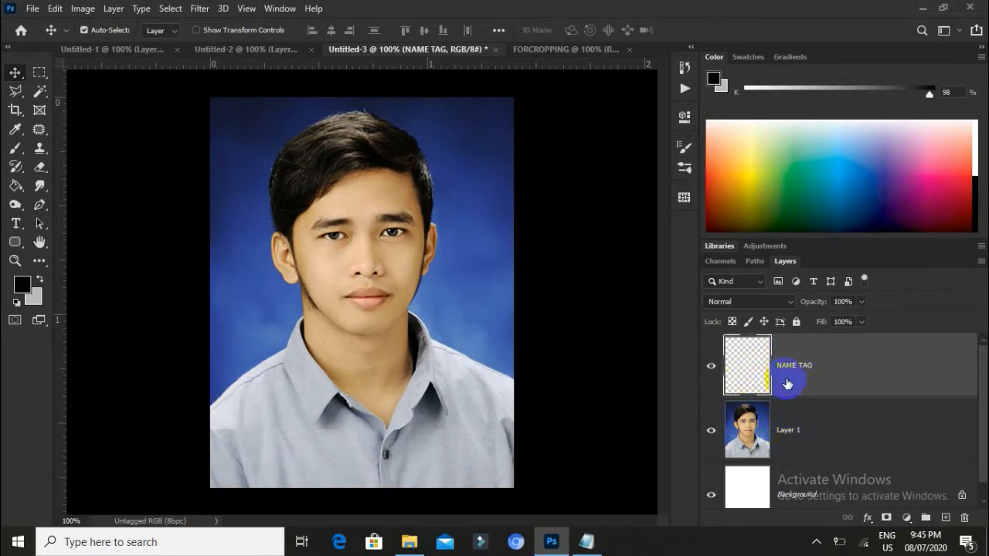
pyautogui.click(732, 371)
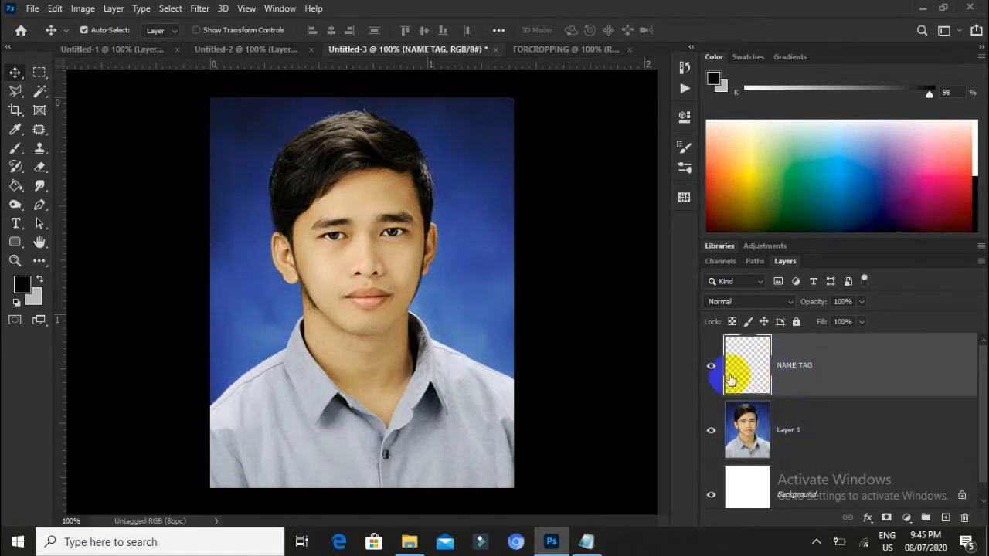
# - Choose the Paint Bucket tool and set the foreground colour to off-white (H 0, S 2, B 98)
pyautogui.click(15, 186)
pyautogui.rightClick(13, 187)
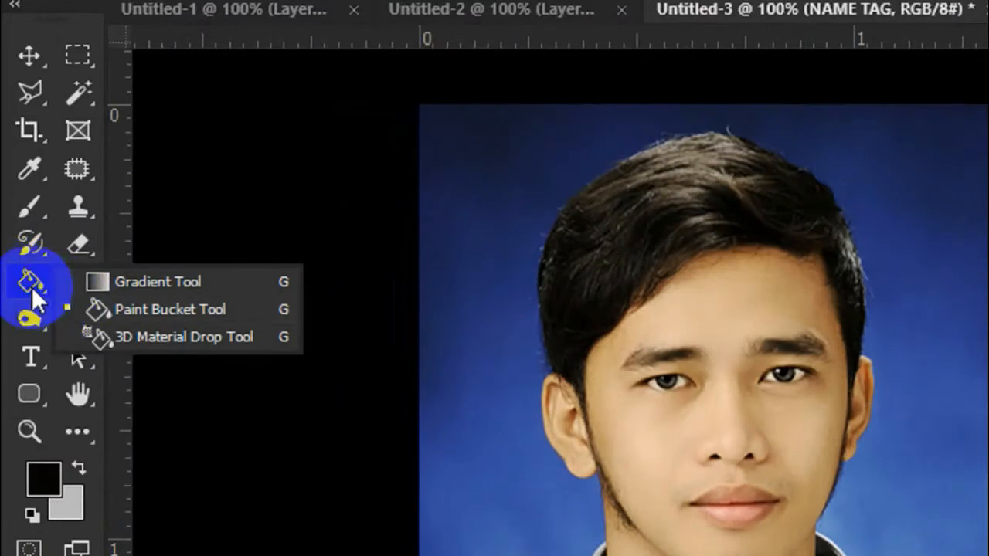
pyautogui.click(158, 309)
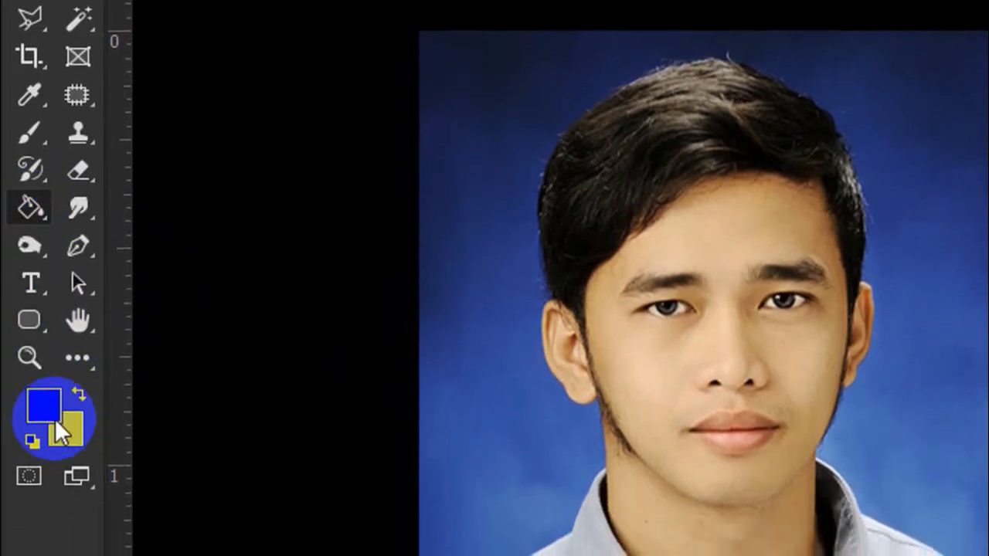
pyautogui.click(44, 419)
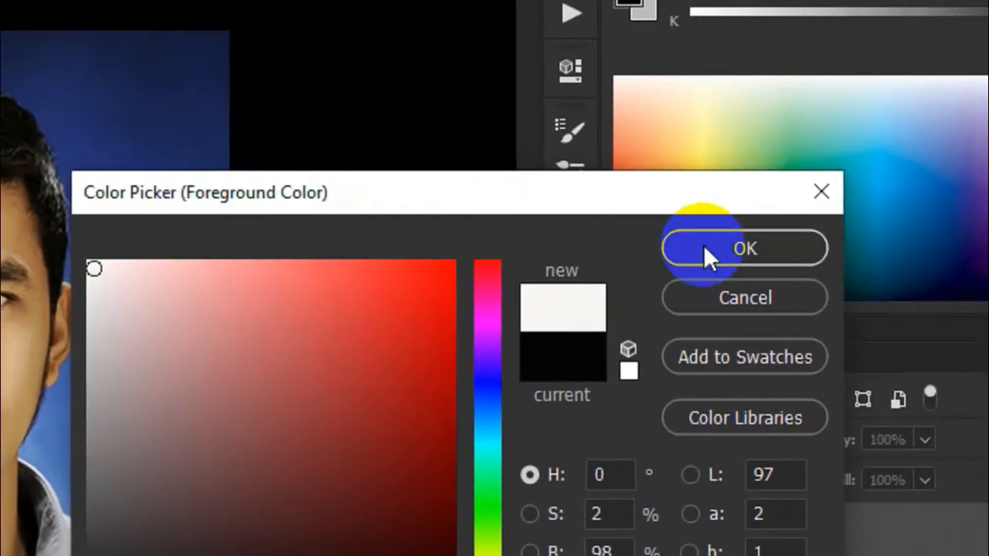
pyautogui.click(706, 247)
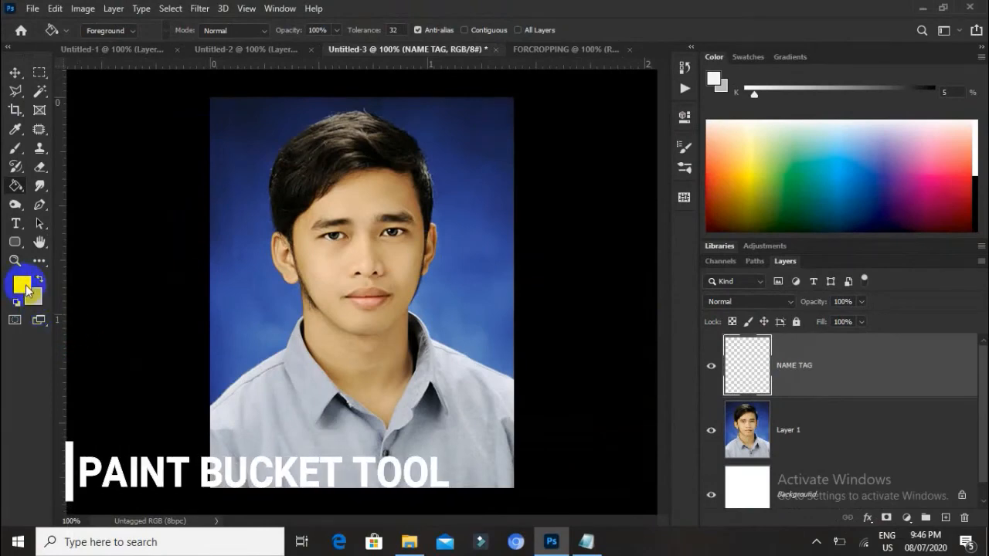
# - Fill the whole NAME TAG layer with the off-white foreground colour using the Paint Bucket tool
pyautogui.rightClick(17, 187)
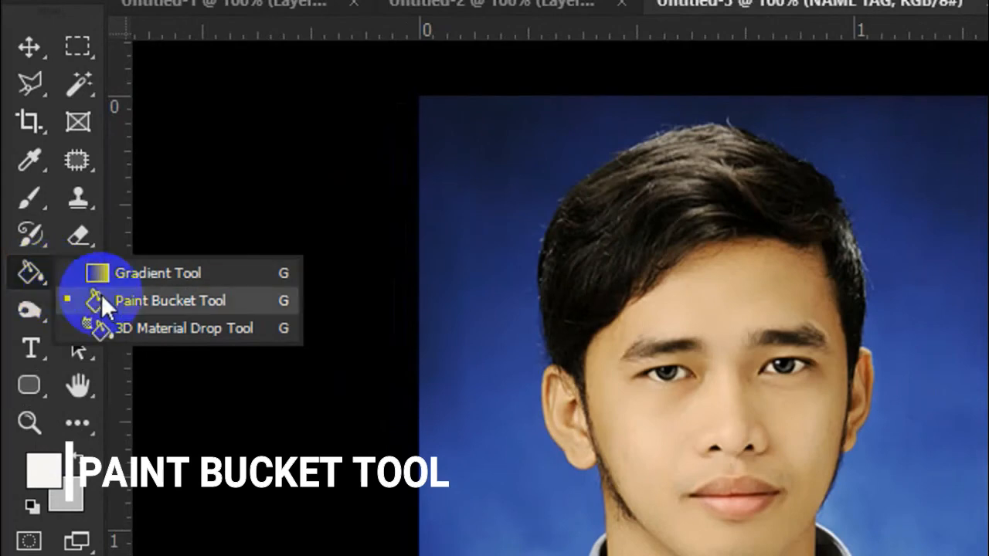
pyautogui.click(31, 278)
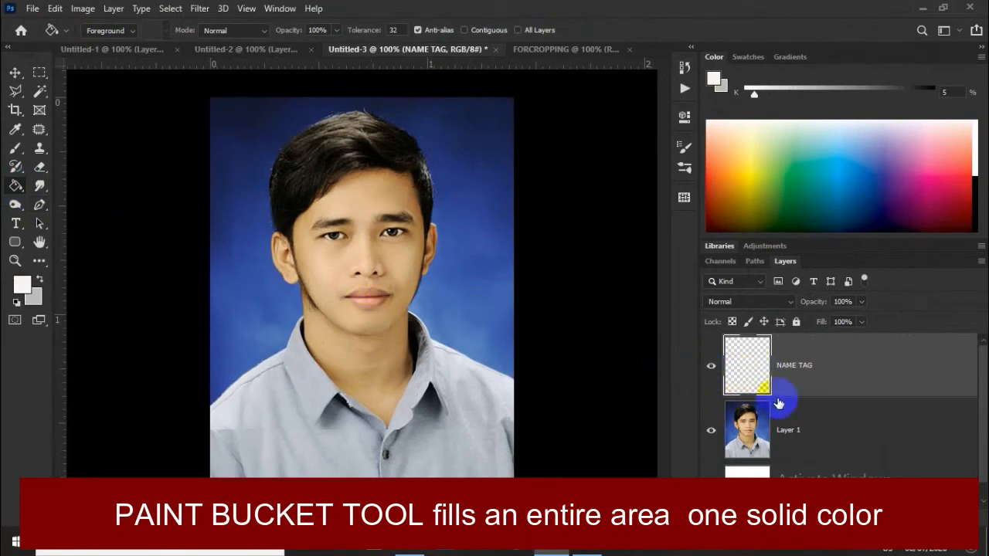
pyautogui.click(356, 323)
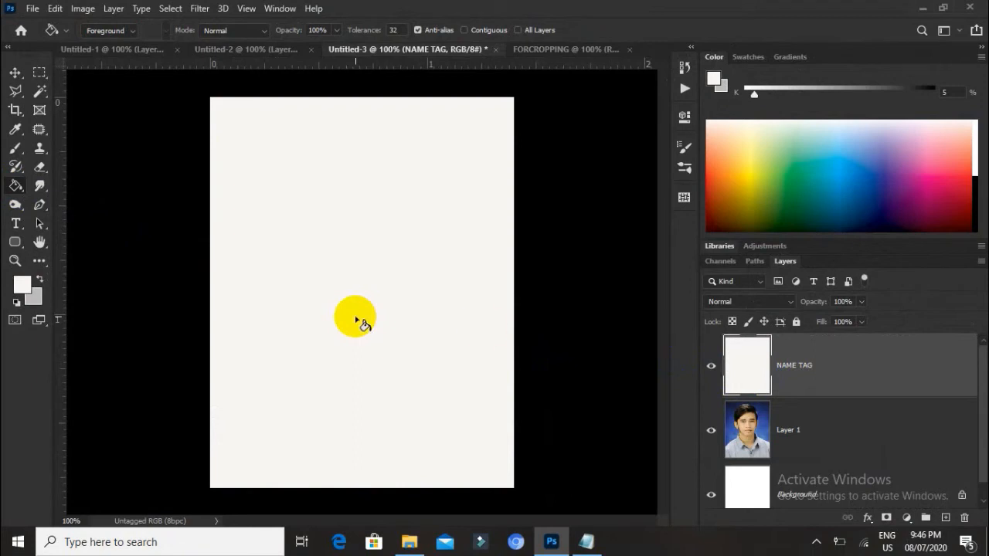
# - Free-transform the NAME TAG fill, lowering its upper edge to leave a narrow strip across the bottom of the portrait
pyautogui.moveTo(769, 353); pyautogui.dragTo(6, 95)
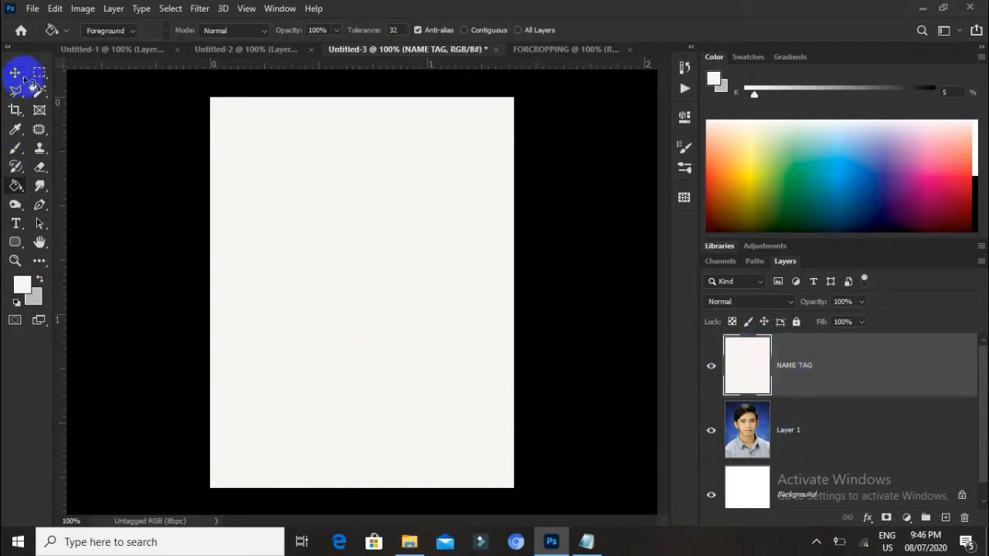
pyautogui.click(18, 76)
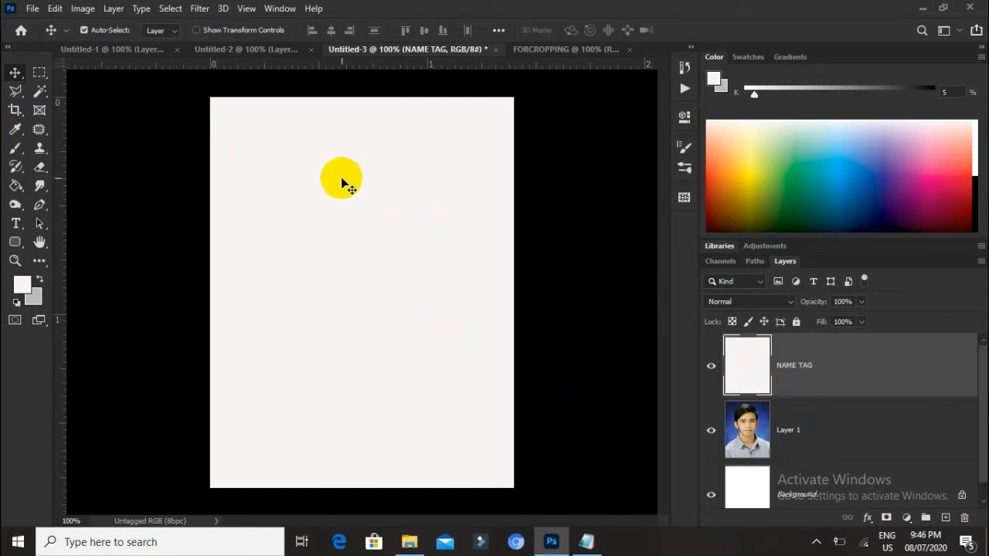
pyautogui.press('ctrl')
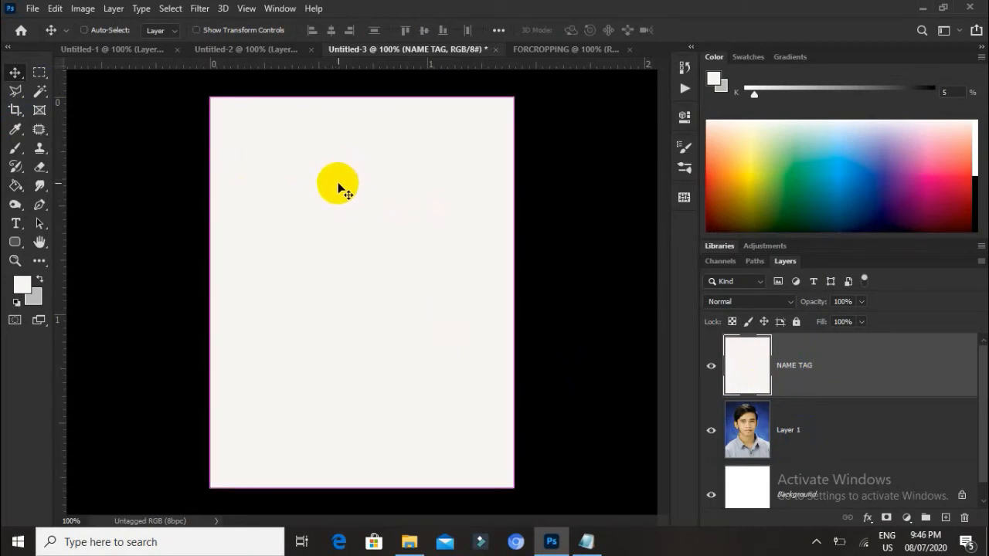
pyautogui.hotkey('ctrl', 't')
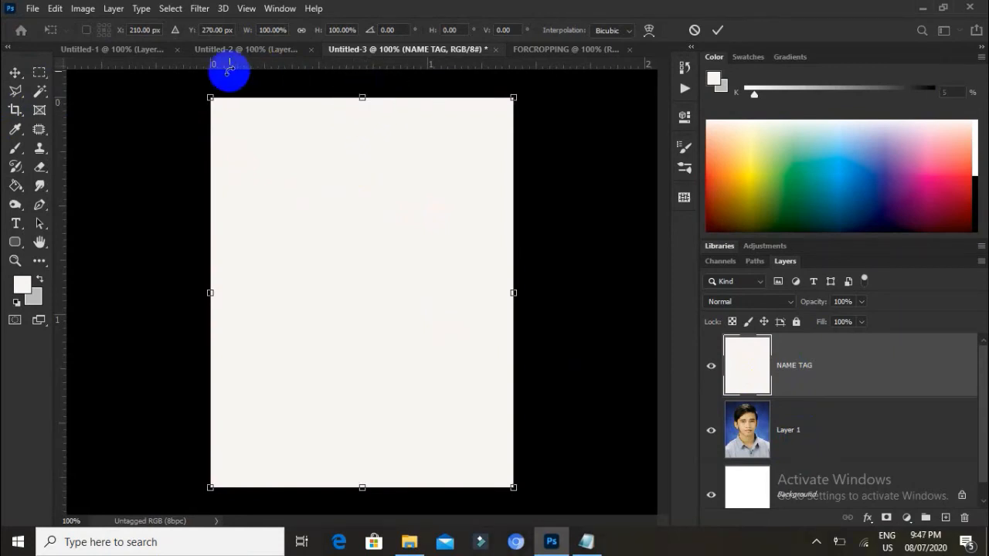
pyautogui.moveTo(363, 98); pyautogui.dragTo(369, 418)
pyautogui.press('Return')
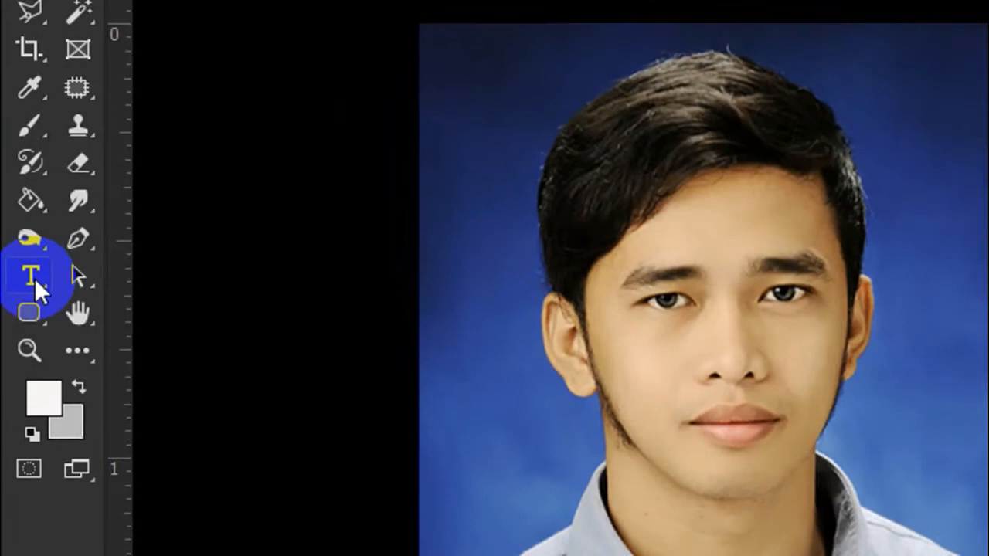
# - Choose the Horizontal Type tool and check the text settings: Keep Calm font, Regular style, 16 pt size and Sharp anti-aliasing
pyautogui.click(15, 224)
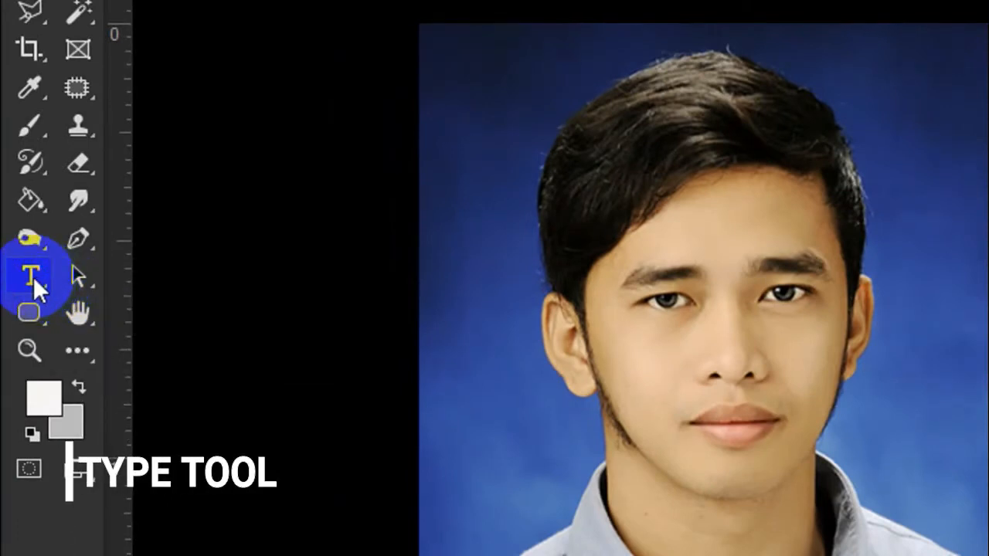
pyautogui.rightClick(33, 277)
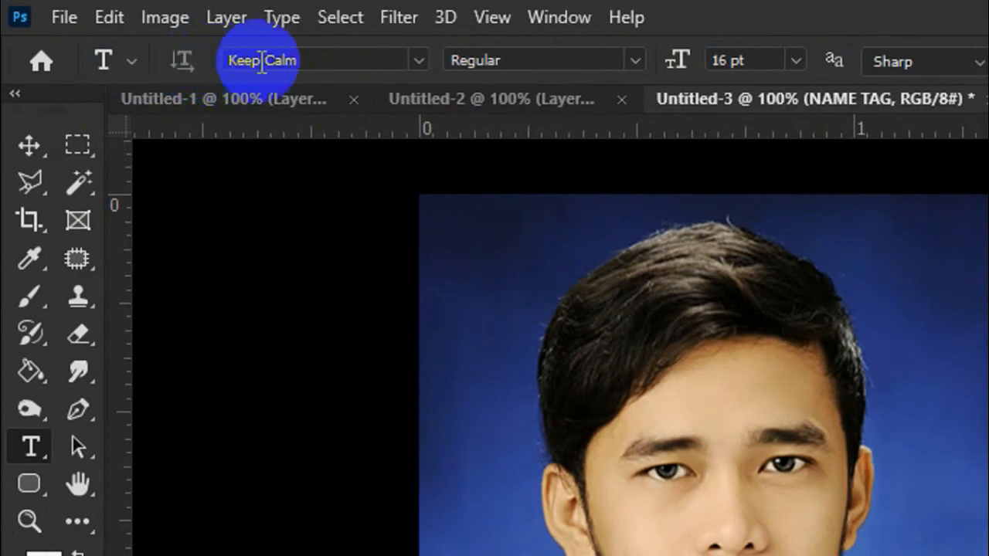
pyautogui.click(418, 62)
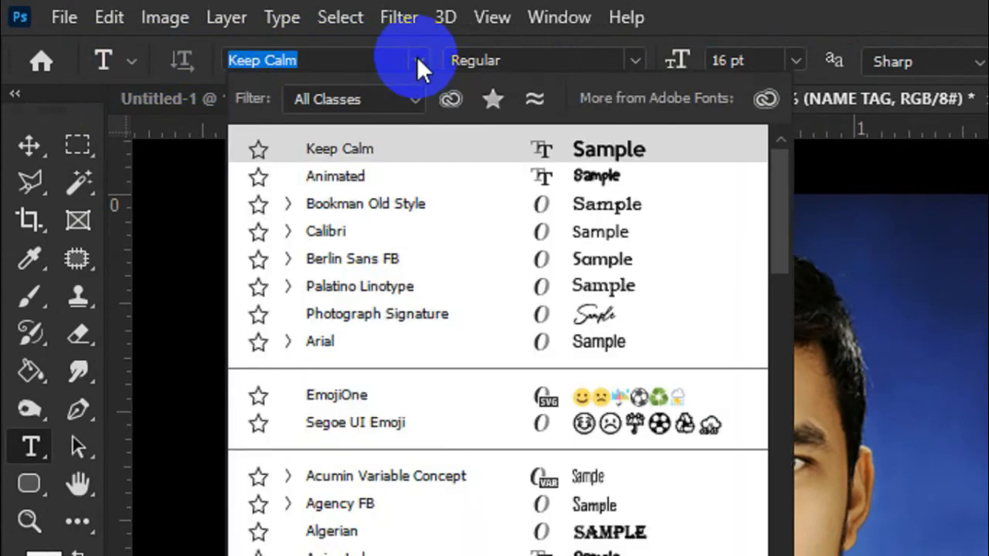
pyautogui.click(360, 62)
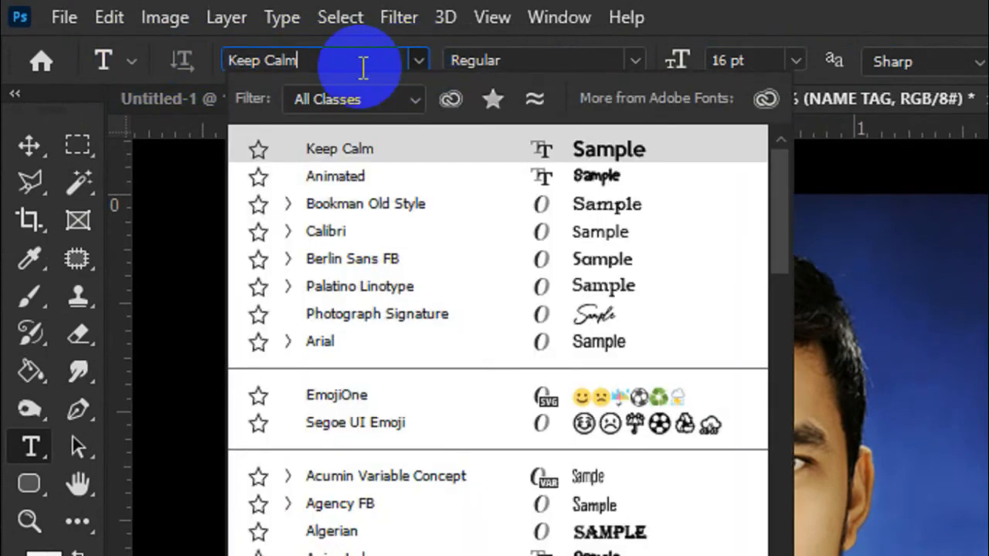
pyautogui.click(415, 64)
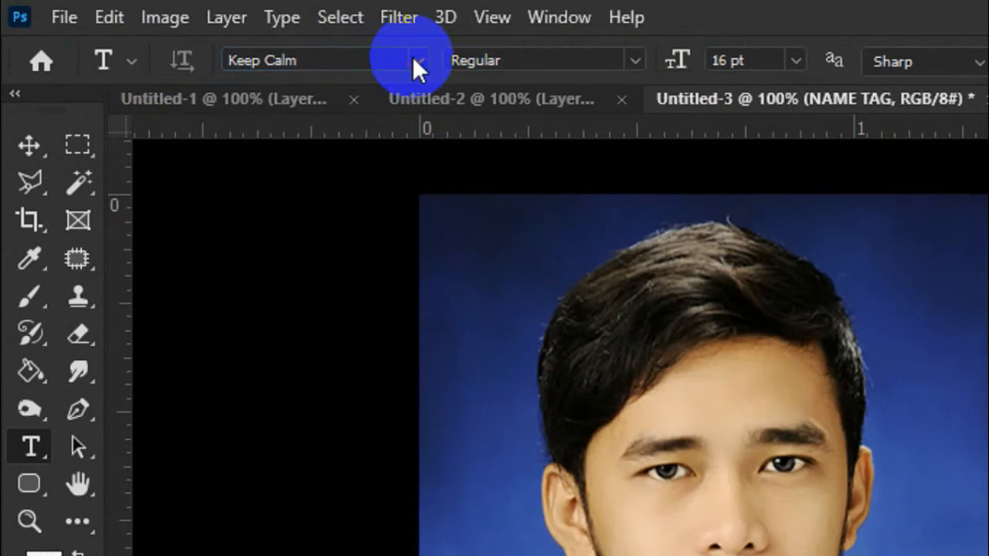
pyautogui.click(638, 63)
pyautogui.click(632, 93)
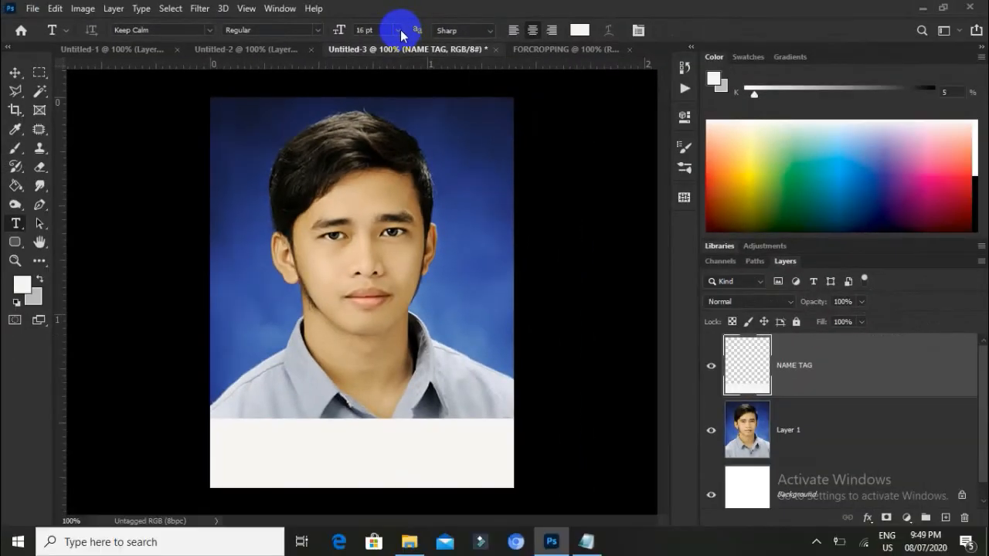
pyautogui.click(447, 34)
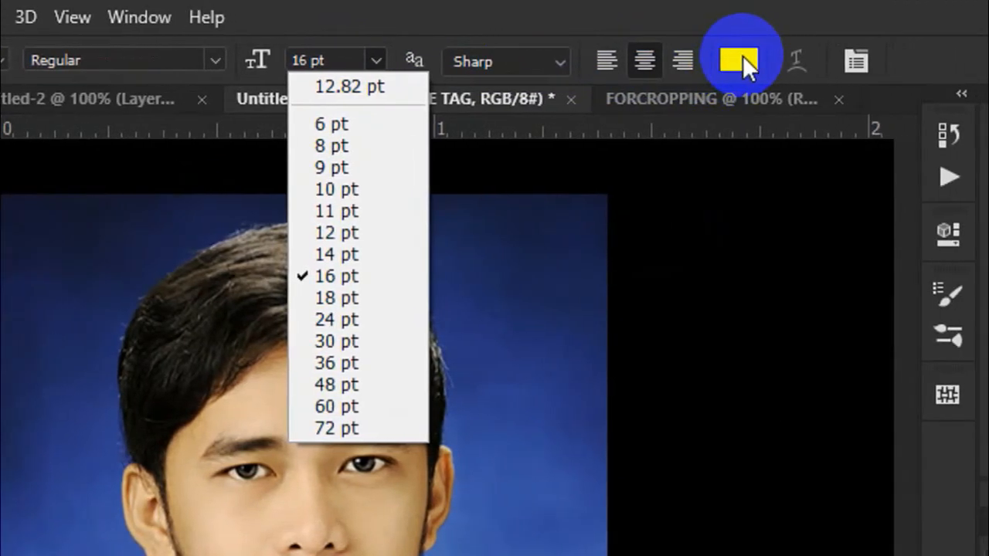
# - Set the text colour to near-black (H 0, S 71, B 2)
pyautogui.click(741, 60)
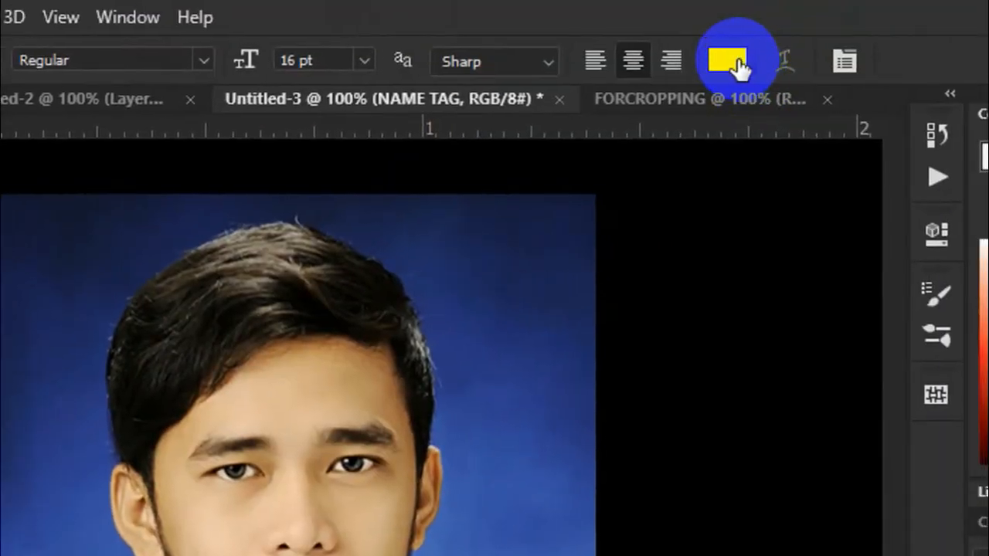
pyautogui.click(740, 59)
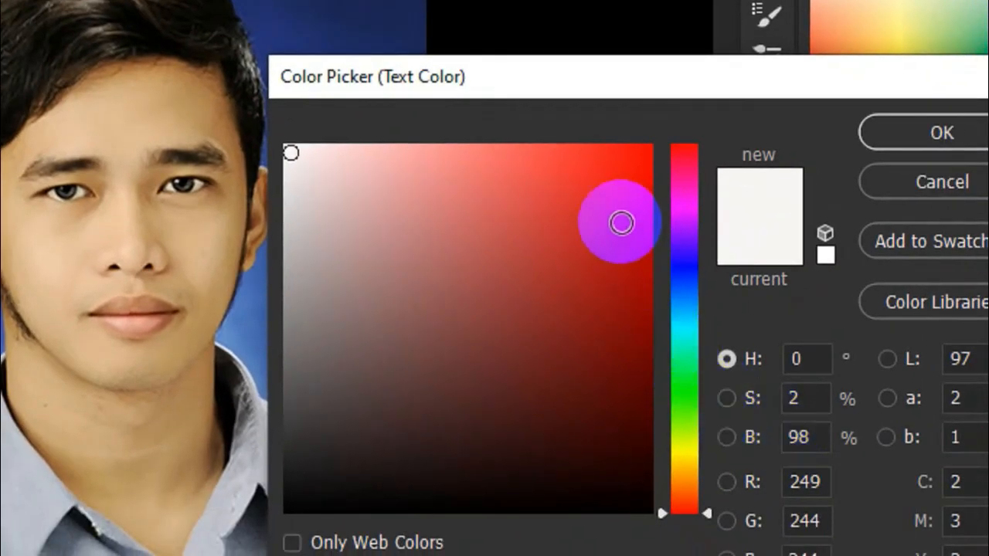
pyautogui.moveTo(625, 178)
pyautogui.mouseDown()
pyautogui.moveTo(645, 247)
pyautogui.moveTo(591, 292)
pyautogui.moveTo(534, 404)
pyautogui.moveTo(559, 501)
pyautogui.moveTo(546, 506)
pyautogui.mouseUp()
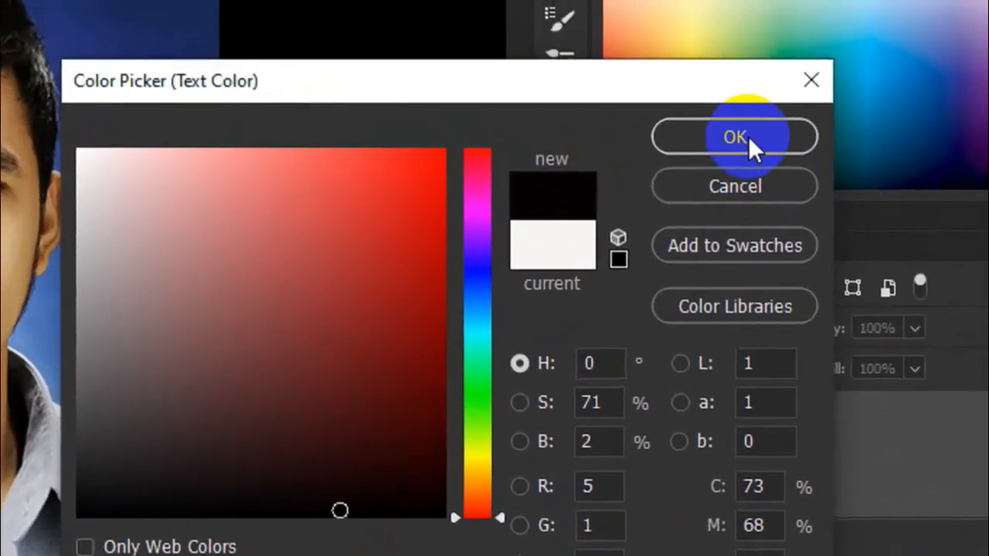
pyautogui.click(740, 139)
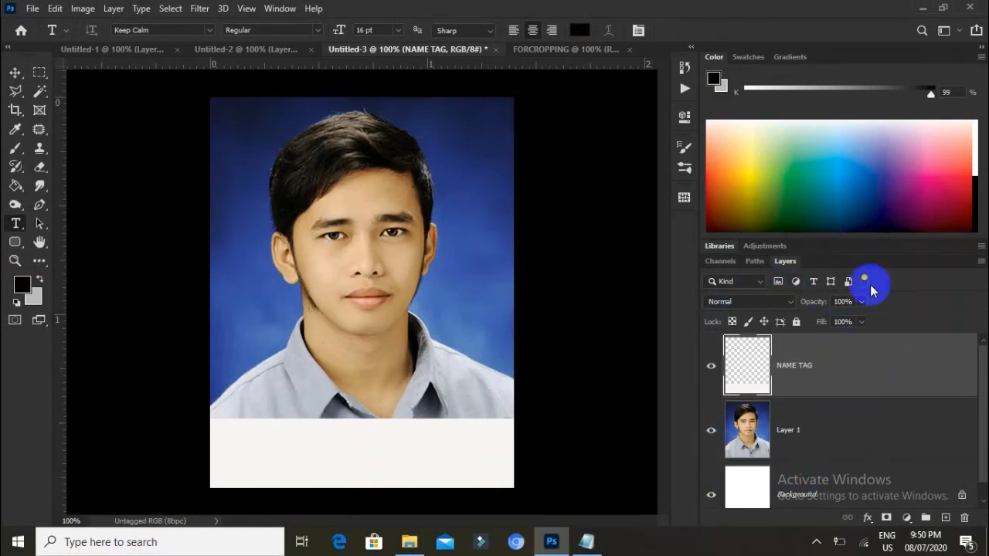
# - Start a text line on the off-white strip and replace the placeholder text with the person's surname and first name in capitals
pyautogui.click(353, 446)
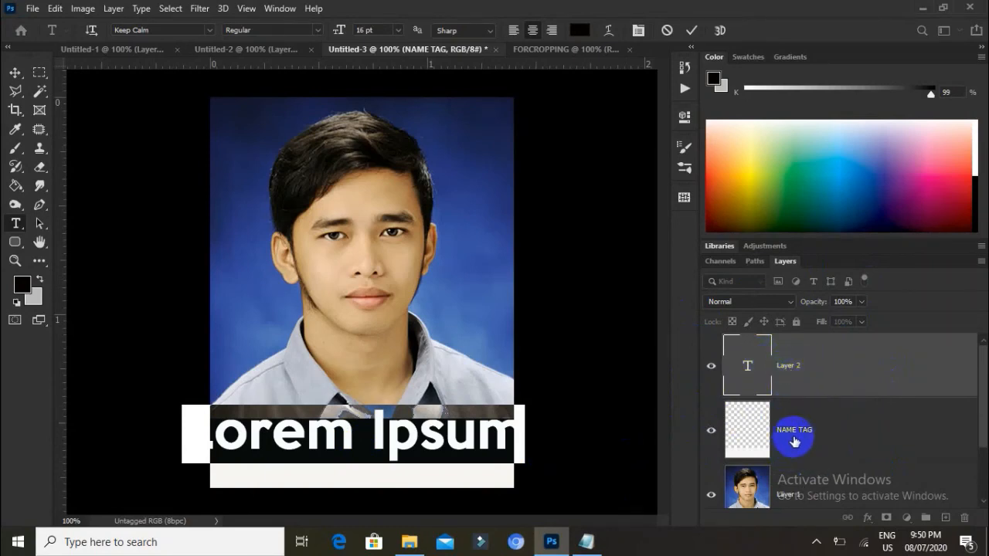
pyautogui.click(432, 442)
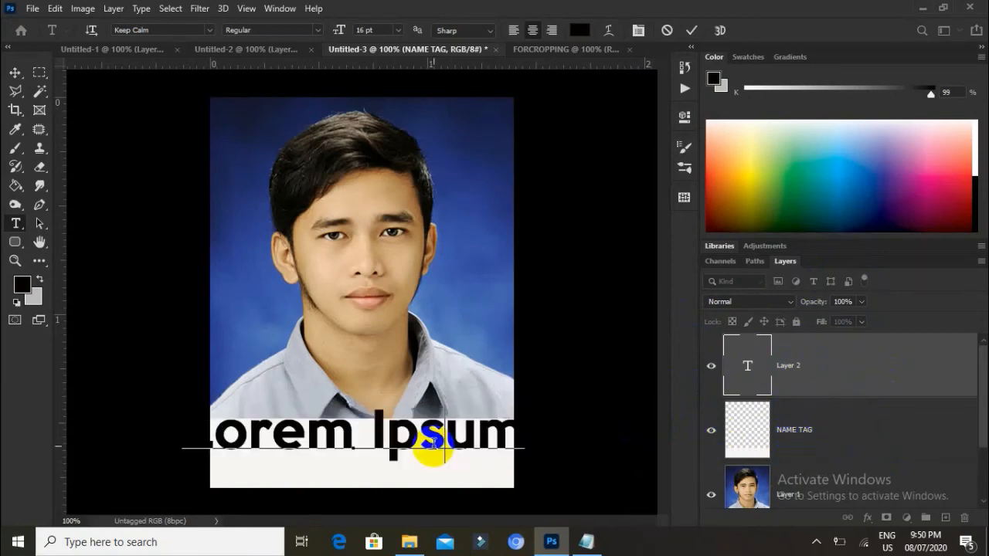
pyautogui.tripleClick(435, 446)
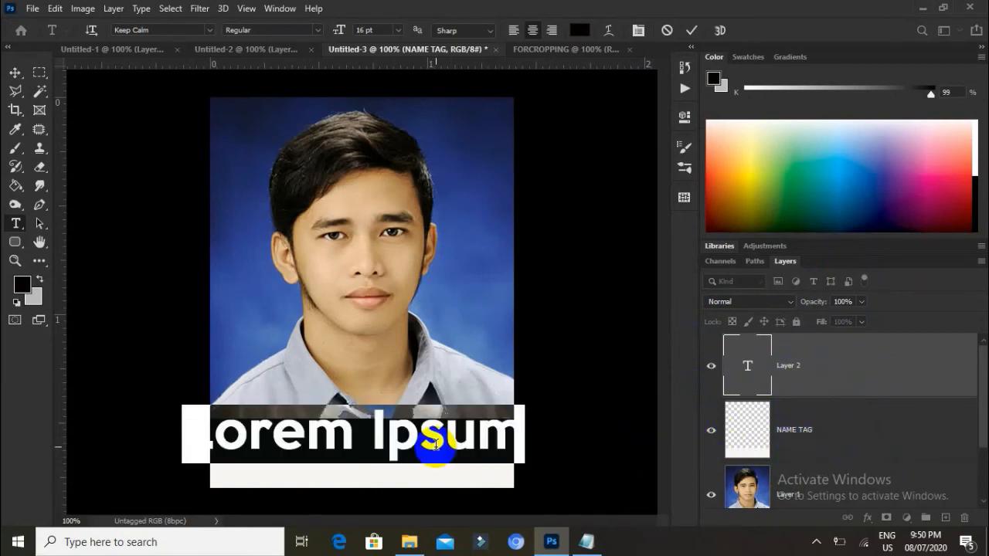
pyautogui.press('BackSpace')
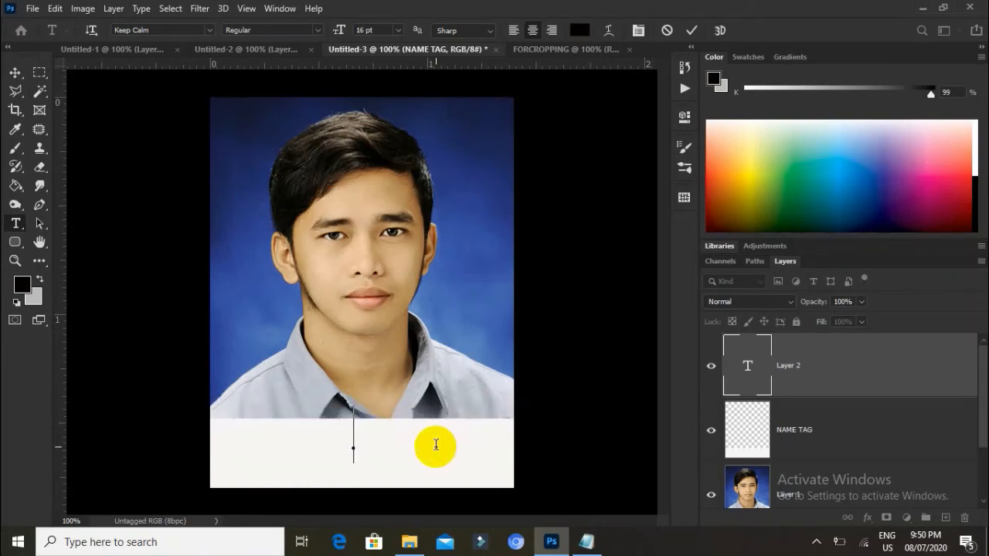
pyautogui.write('DELA')
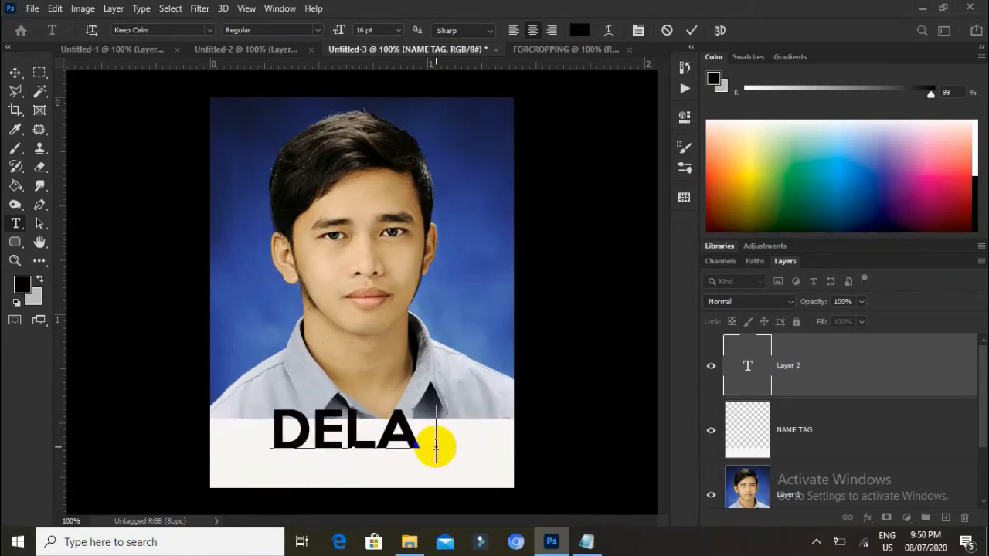
pyautogui.write(' CRUZ, JUAN')
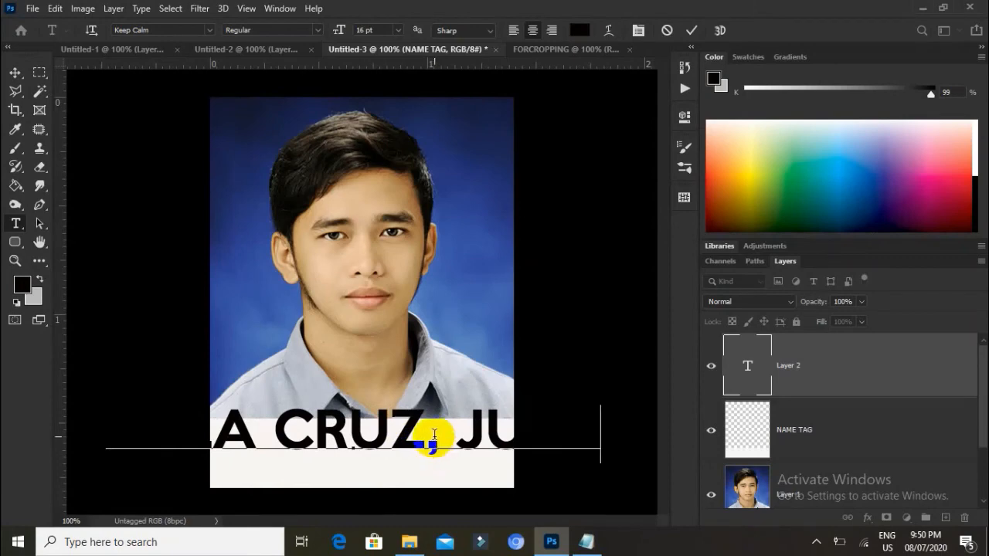
# - Go through the typed name with the text cursor and commit the text layer
pyautogui.moveTo(199, 441); pyautogui.dragTo(592, 435)
pyautogui.click(541, 439)
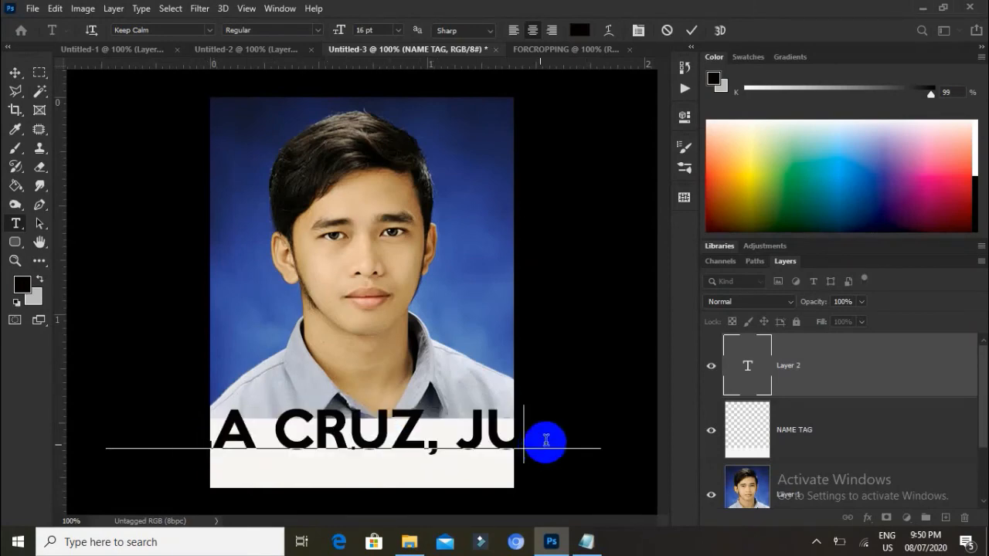
pyautogui.click(579, 437)
pyautogui.doubleClick(592, 435)
pyautogui.click(470, 450)
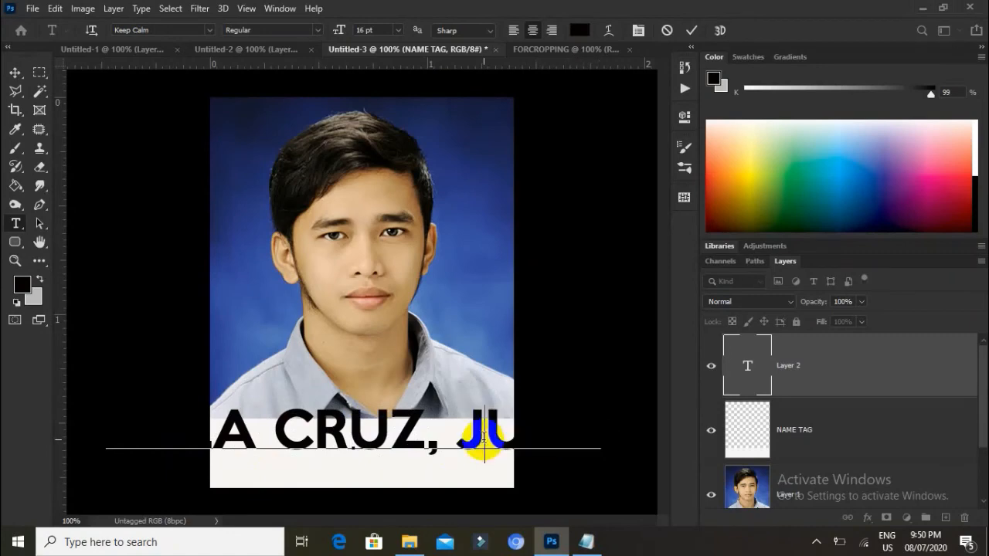
pyautogui.click(282, 435)
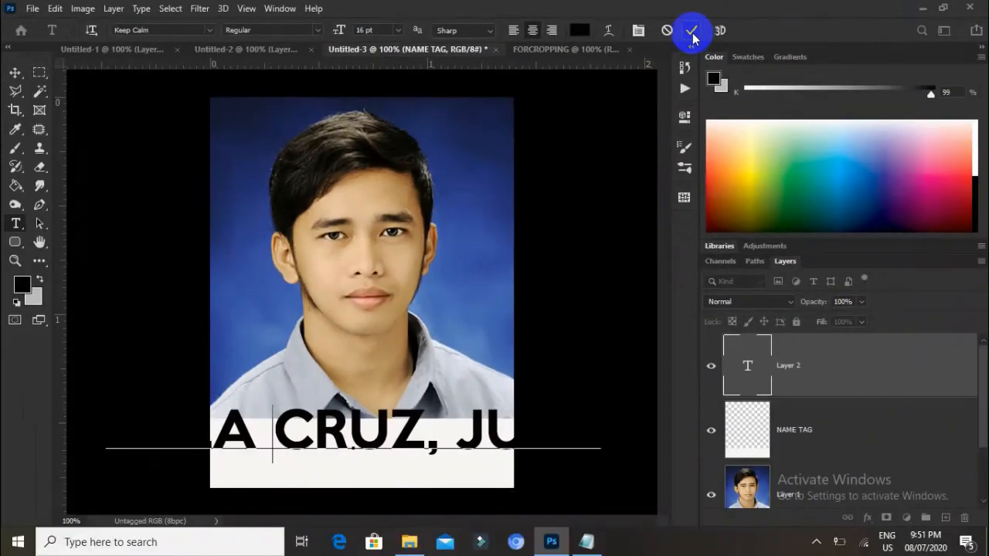
pyautogui.click(691, 32)
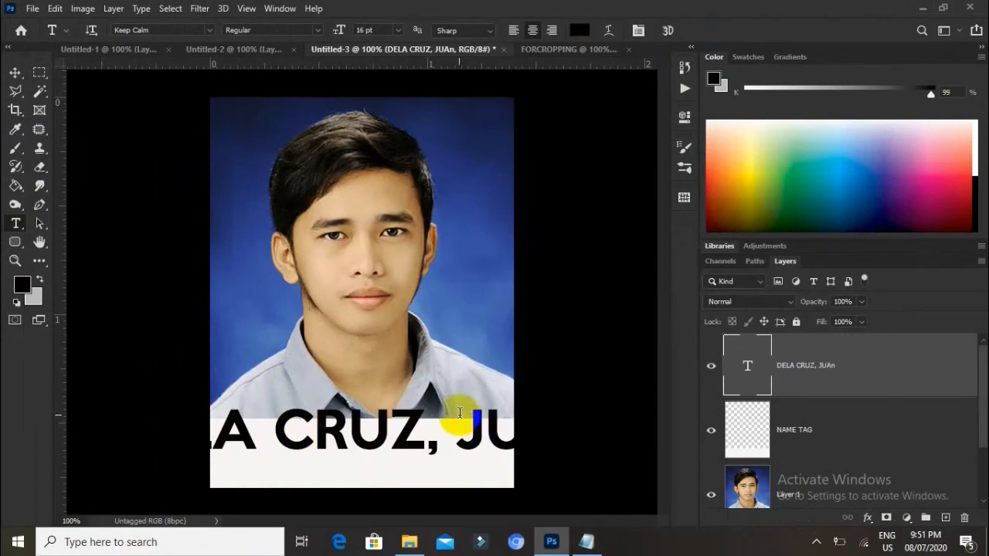
# - Reopen the name text with the Horizontal Type tool, capitalise its last letter, and commit the edit
pyautogui.moveTo(453, 408); pyautogui.dragTo(420, 440)
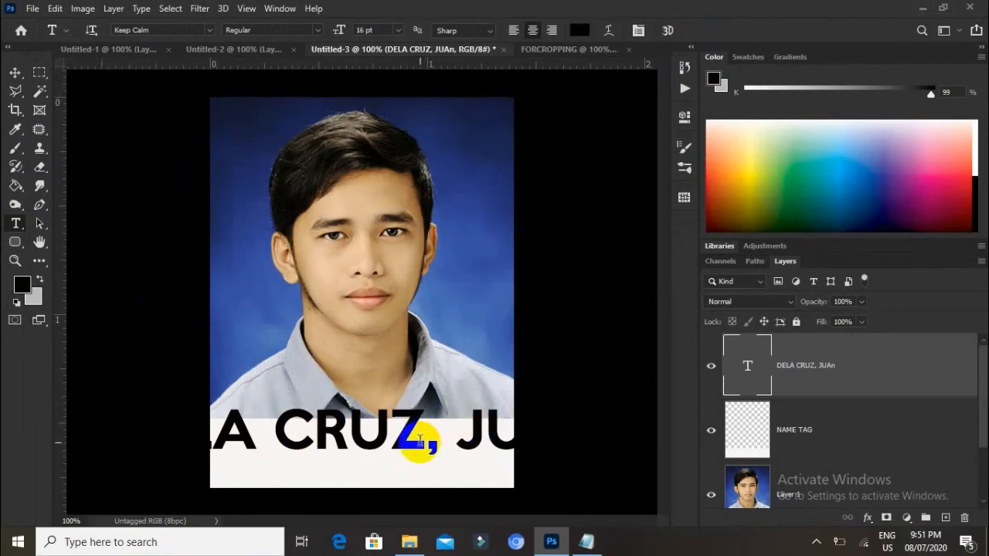
pyautogui.rightClick(15, 224)
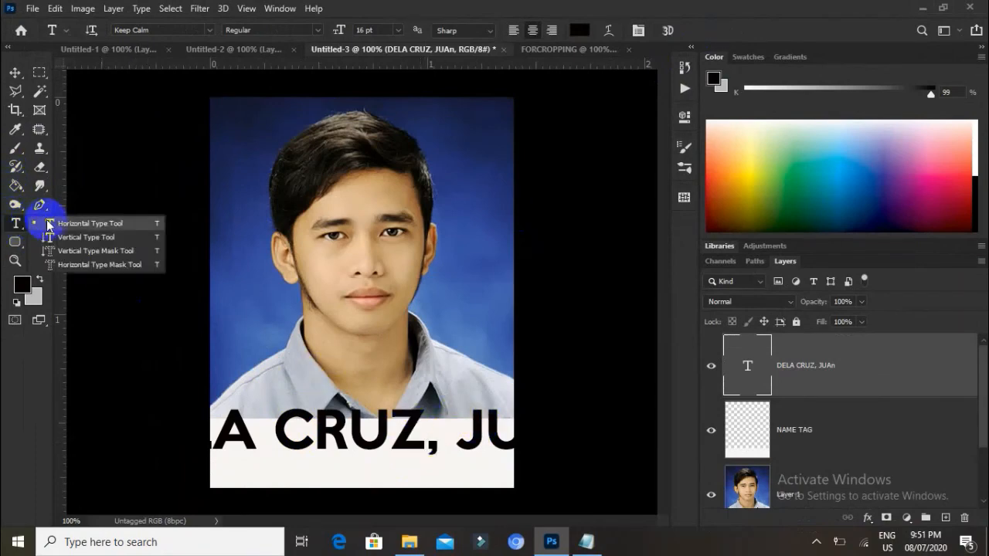
pyautogui.click(48, 225)
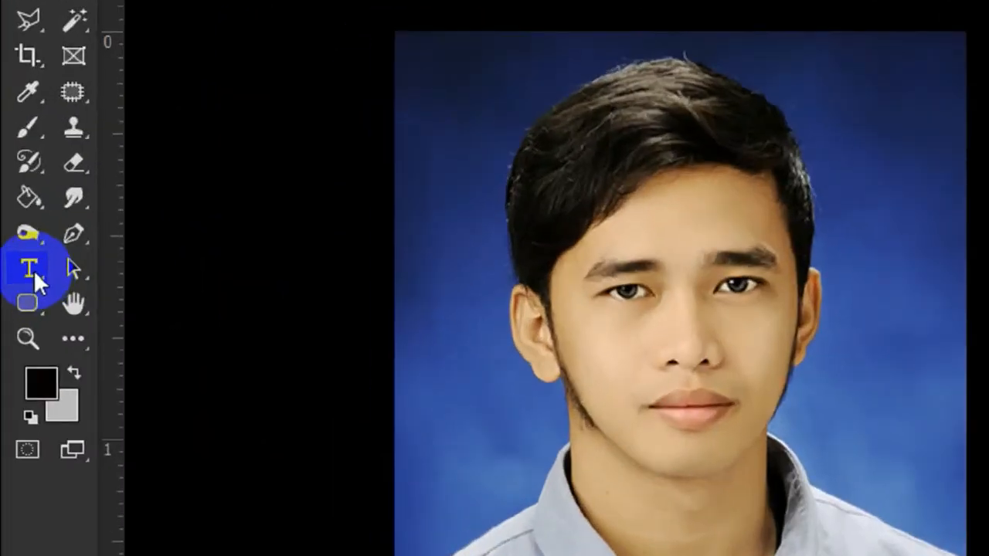
pyautogui.rightClick(18, 224)
pyautogui.click(46, 223)
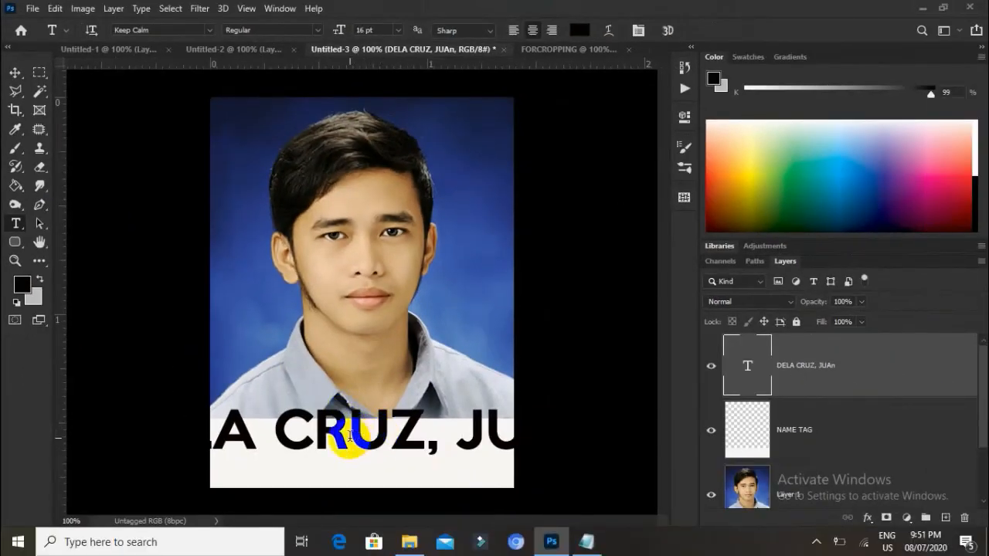
pyautogui.click(352, 428)
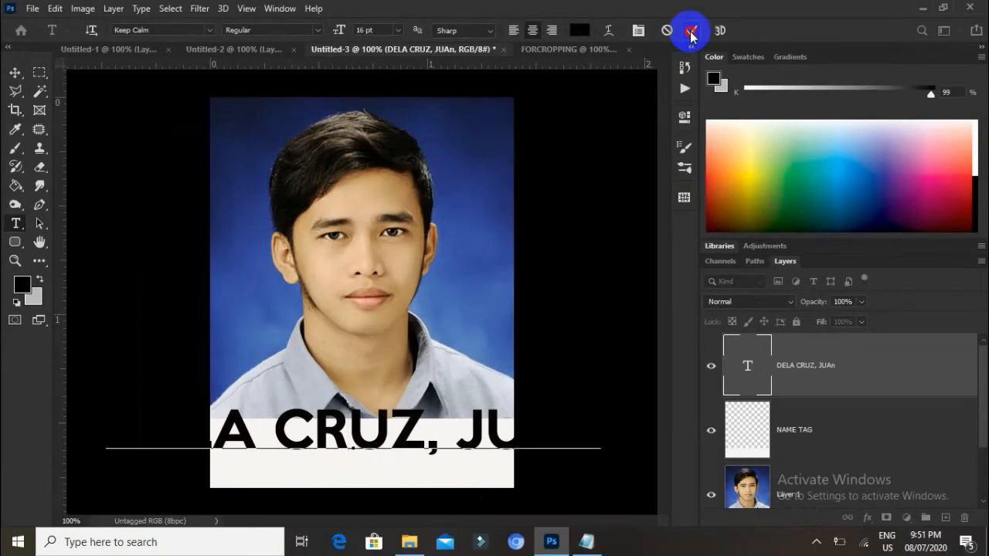
pyautogui.click(690, 32)
# - Move the name text down onto the strip and free-transform its width to about 57% so it fits within the name tag
pyautogui.press('v')
pyautogui.moveTo(411, 450); pyautogui.dragTo(416, 473)
pyautogui.hotkey('ctrl', 't')
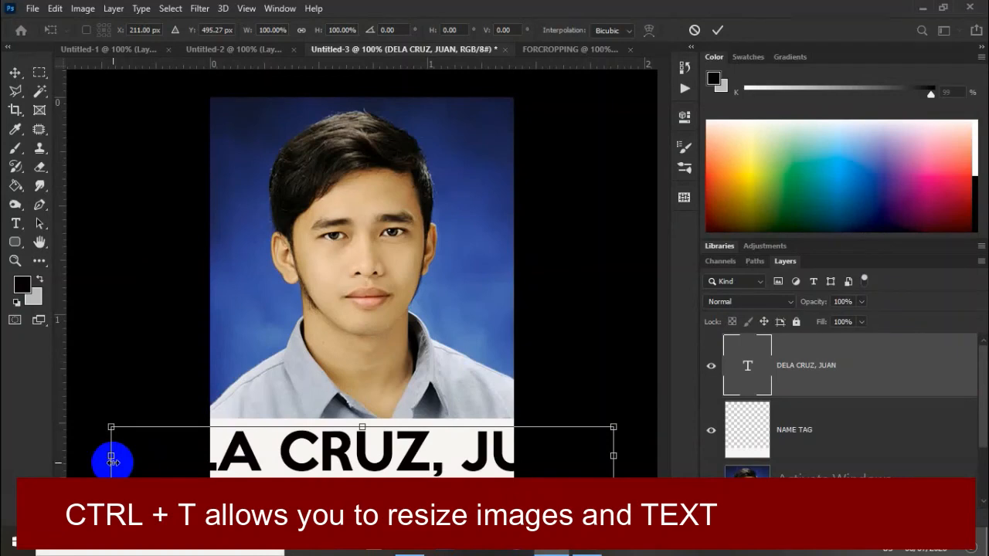
pyautogui.moveTo(111, 459); pyautogui.dragTo(219, 466)
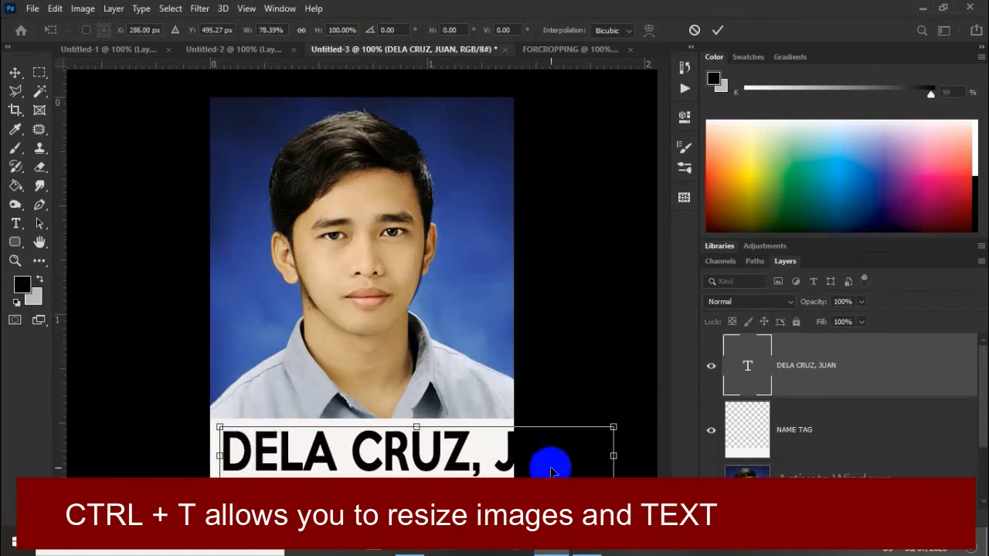
pyautogui.moveTo(612, 456); pyautogui.dragTo(508, 458)
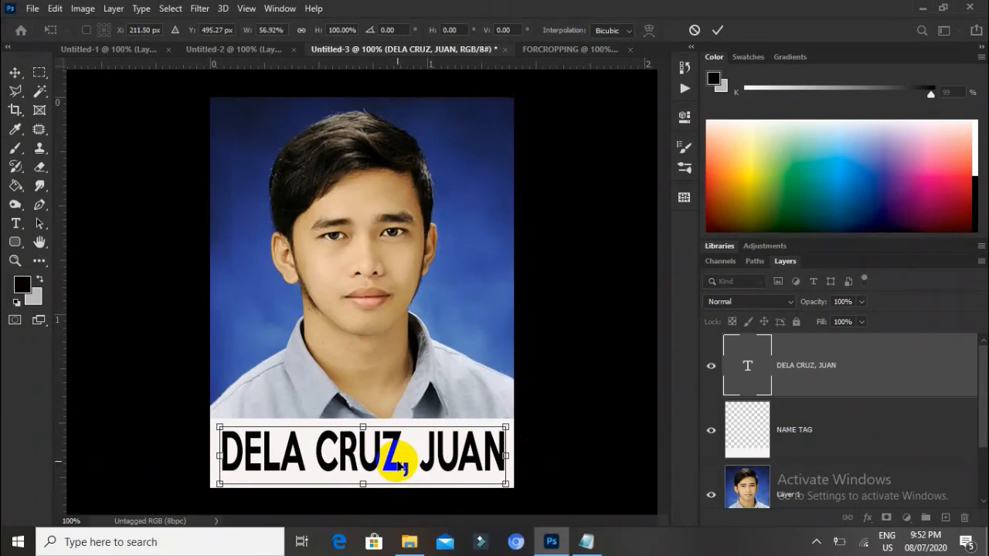
pyautogui.press('Return')
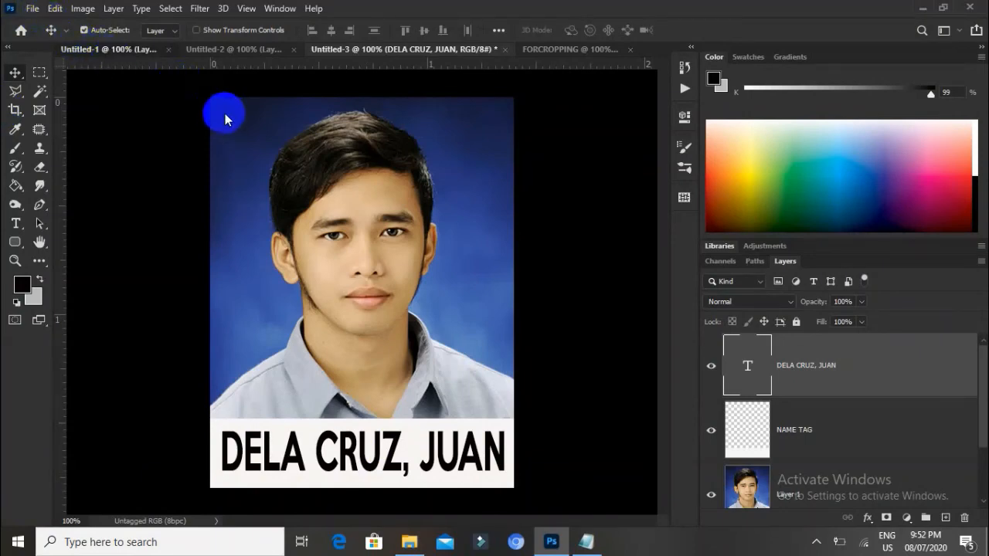
# - Start saving the Untitled-1 portrait document on the computer, with JPEG as the format and 2x2 as the file name
pyautogui.click(87, 47)
pyautogui.click(32, 9)
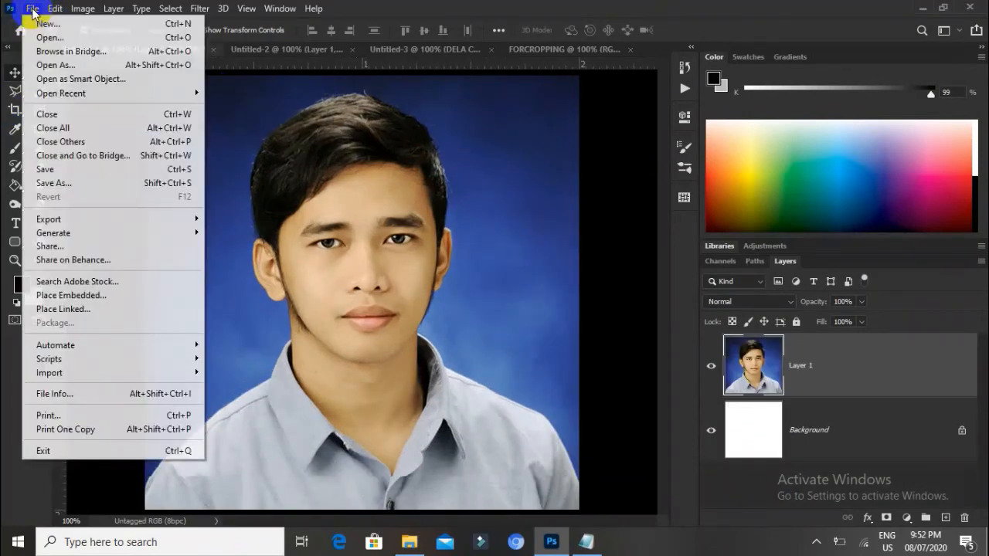
pyautogui.click(65, 171)
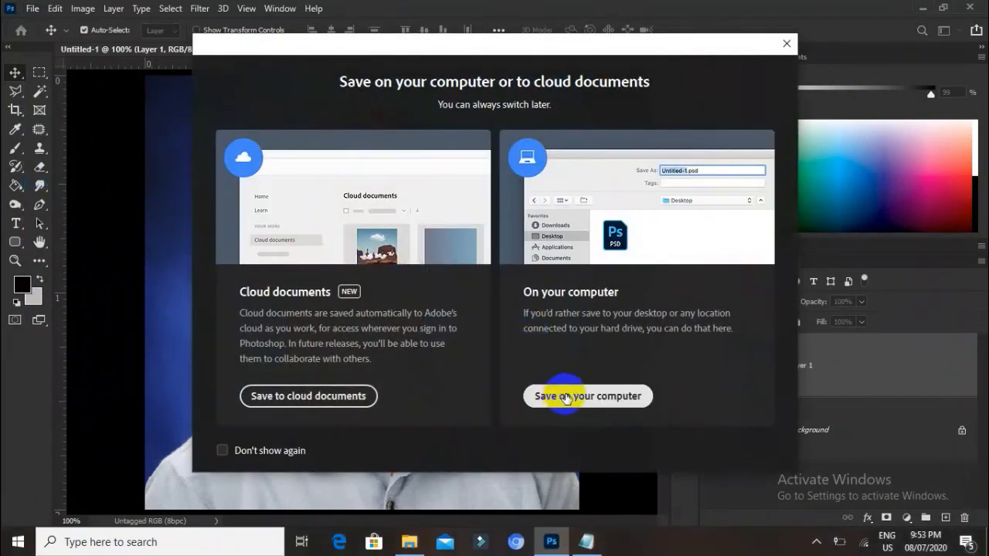
pyautogui.click(565, 398)
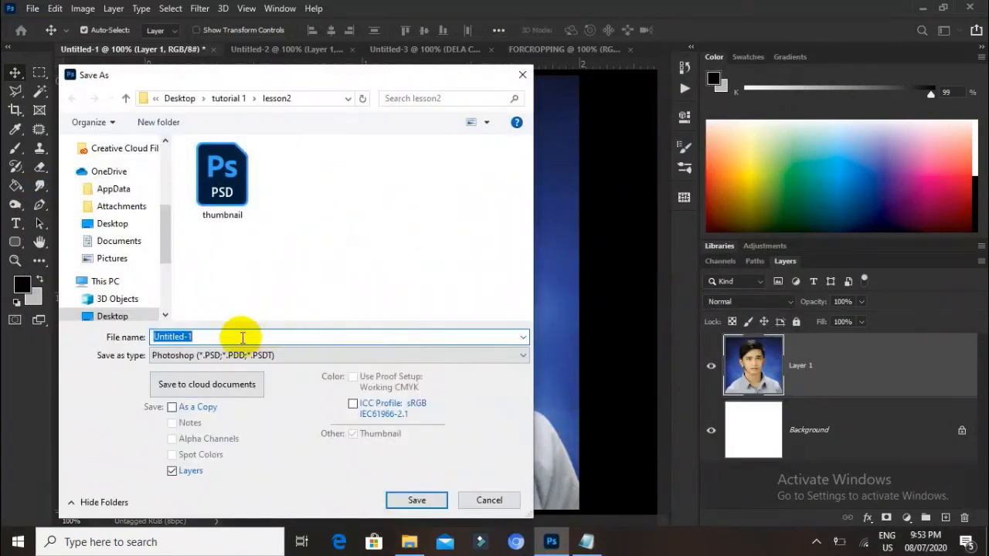
pyautogui.click(224, 355)
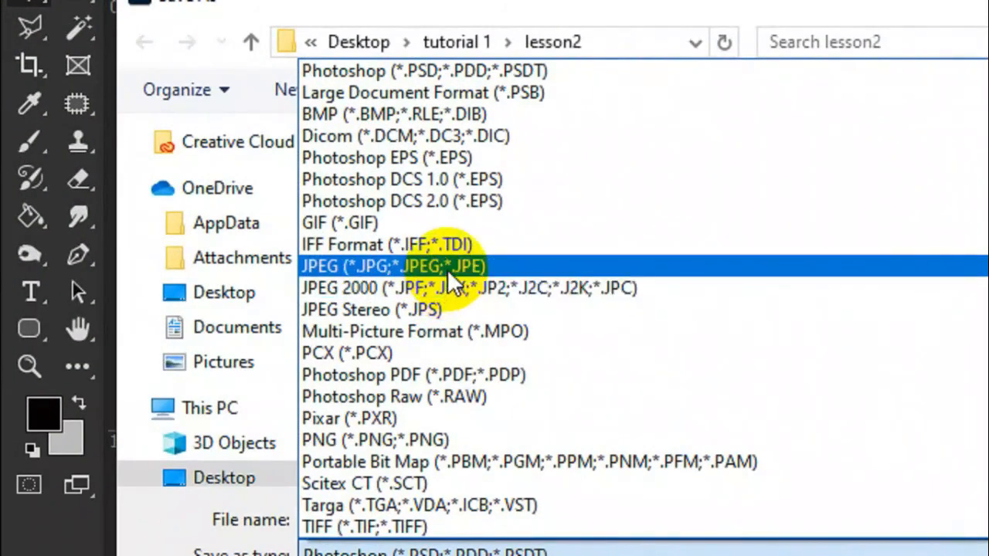
pyautogui.click(448, 270)
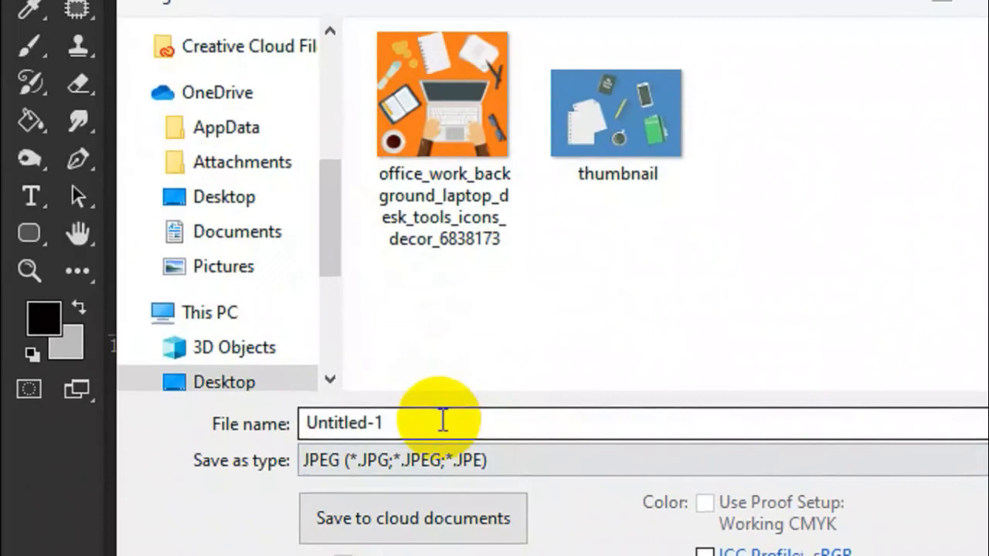
pyautogui.click(442, 420)
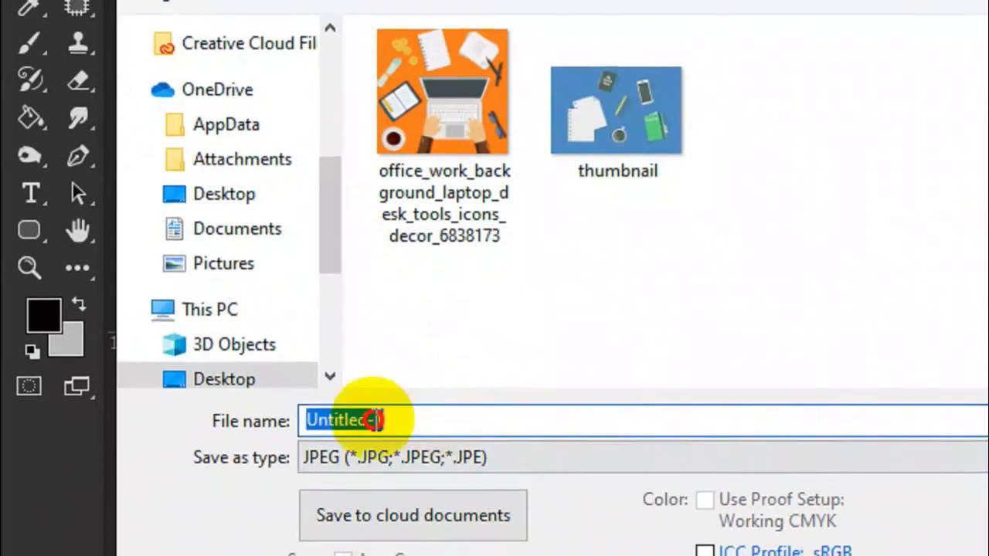
pyautogui.write('2x2')
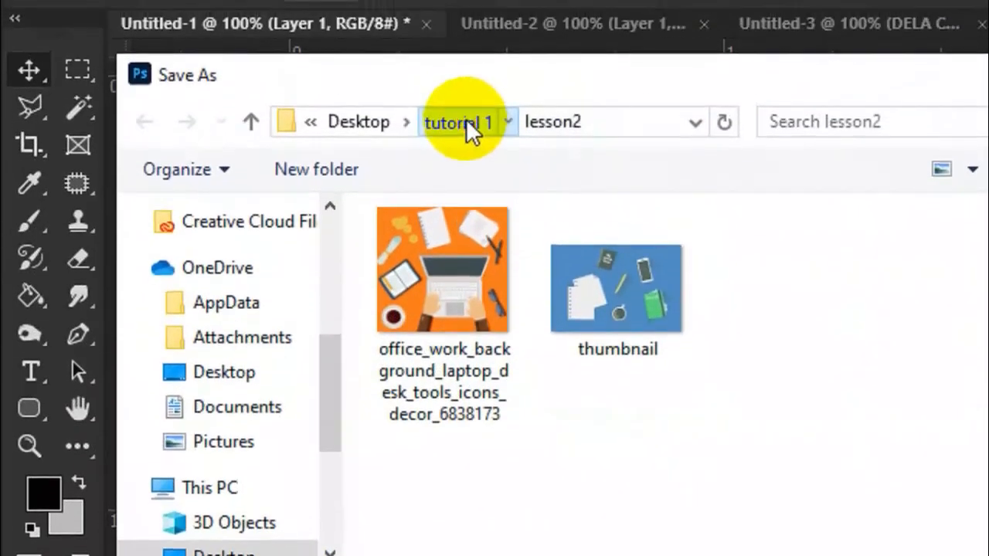
# - Choose the lesson3 folder inside tutorial 1, change the file name to new2x2, and save the JPEG with the offered options
pyautogui.click(466, 120)
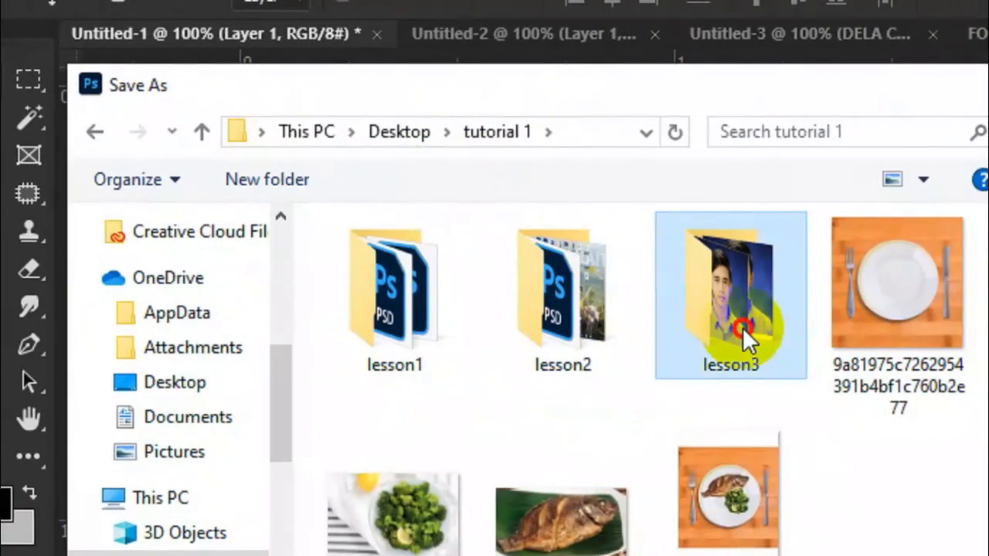
pyautogui.doubleClick(798, 338)
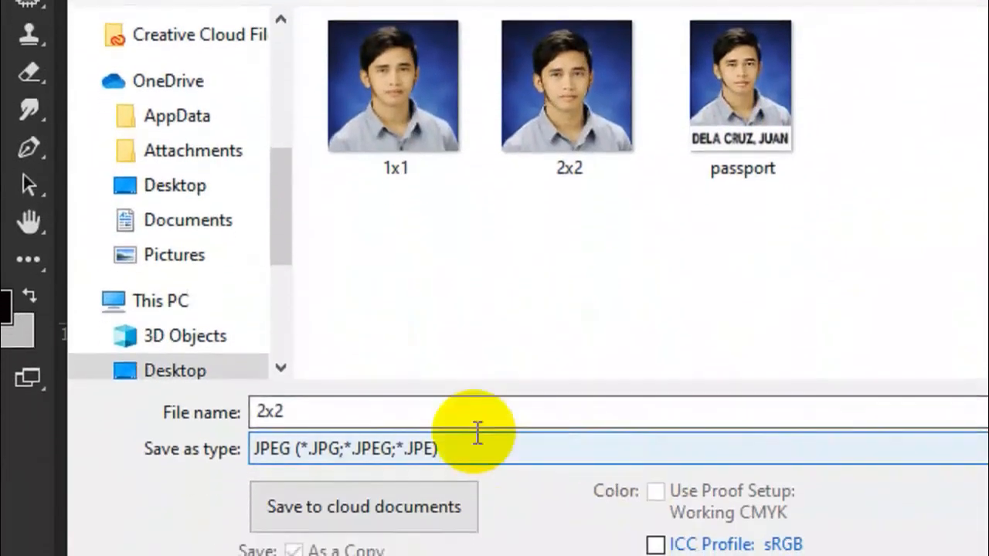
pyautogui.click(440, 492)
pyautogui.click(263, 409)
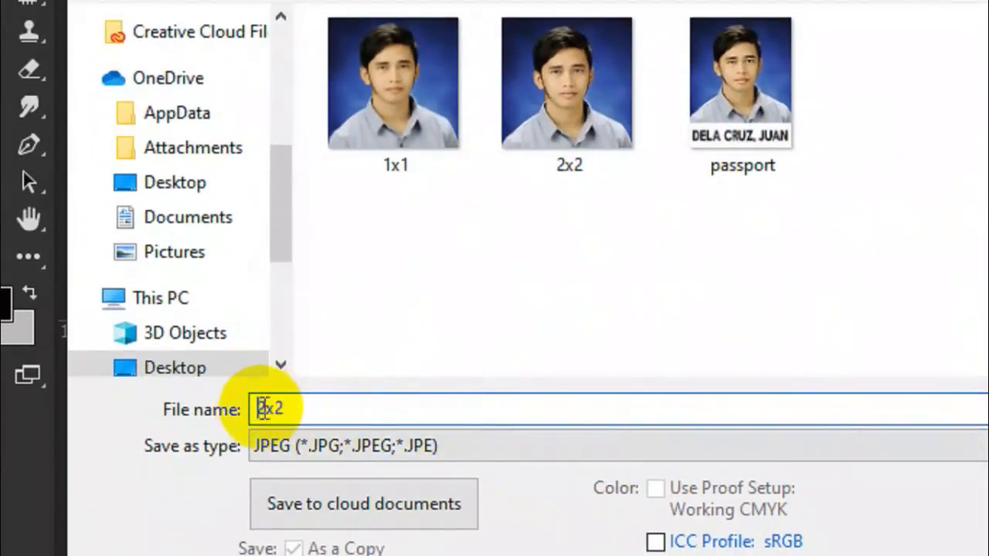
pyautogui.write('new')
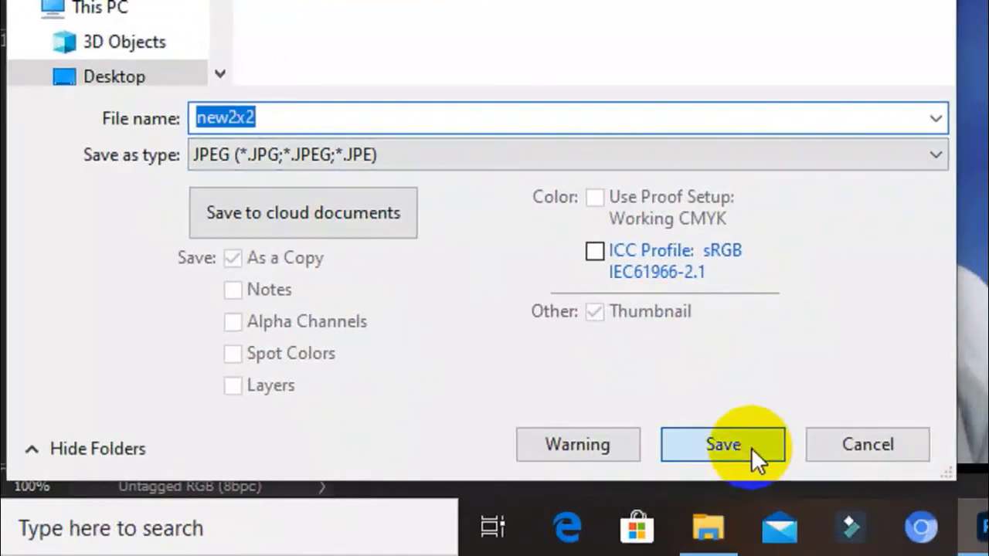
pyautogui.click(751, 451)
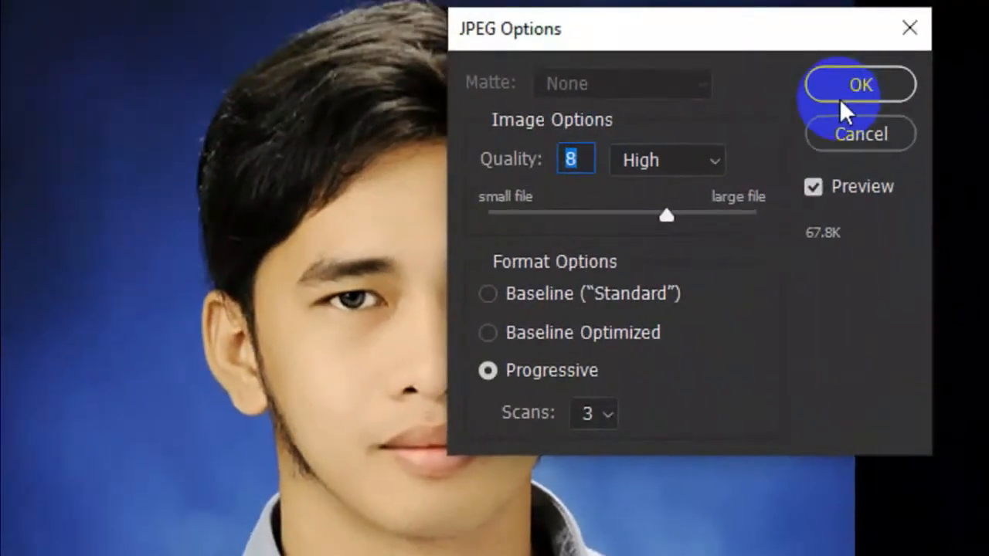
pyautogui.click(962, 6)
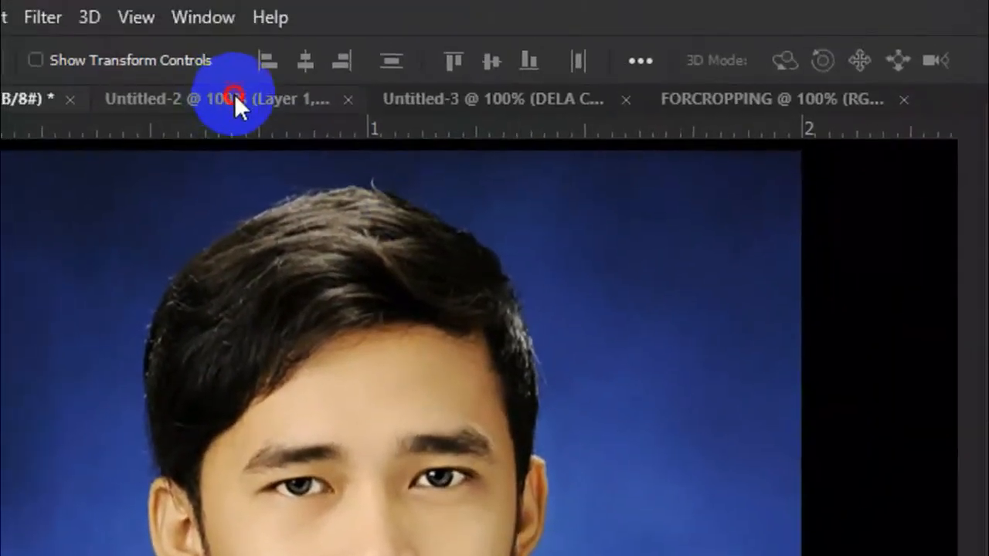
# - Start saving the smaller square portrait, Untitled-2, on the computer with JPEG as the file format
pyautogui.click(240, 102)
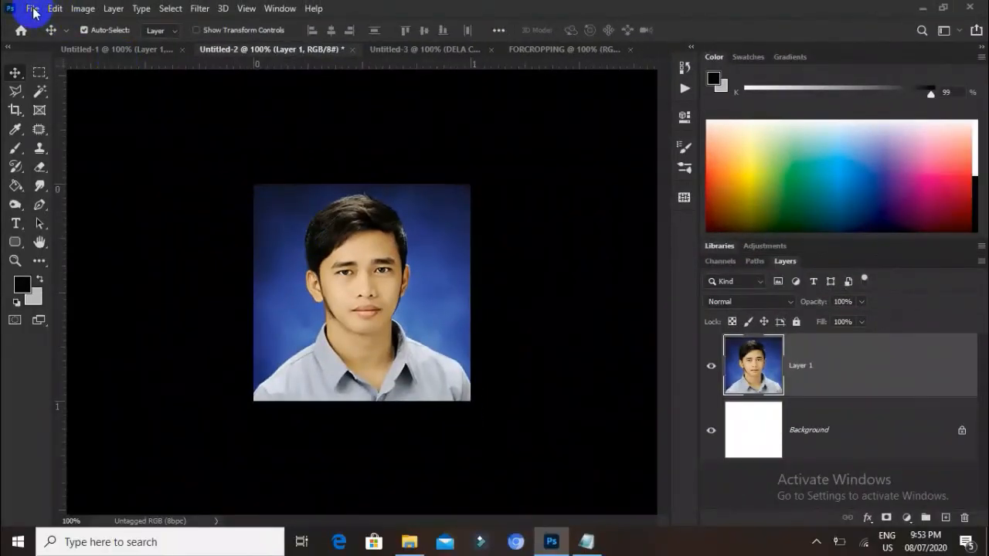
pyautogui.click(32, 10)
pyautogui.click(117, 370)
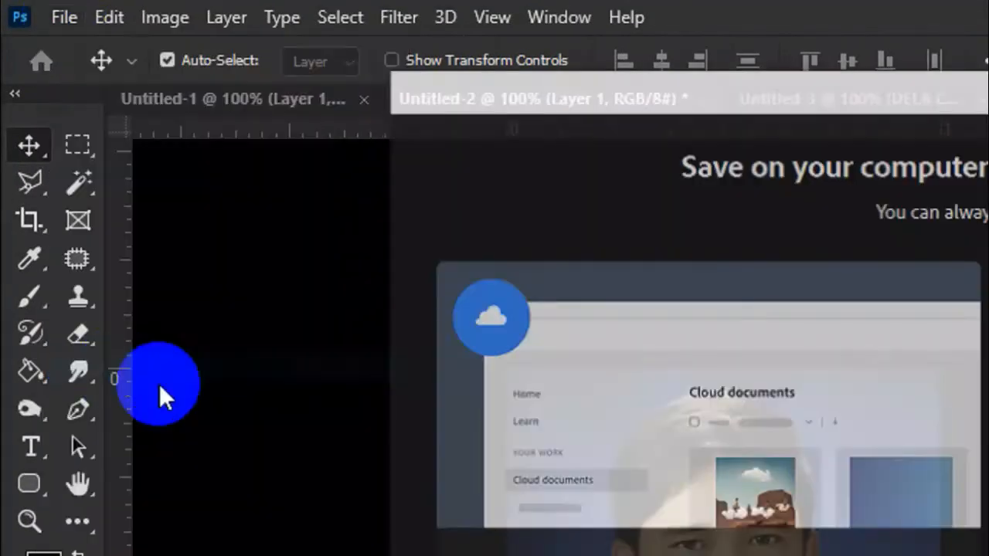
pyautogui.click(808, 457)
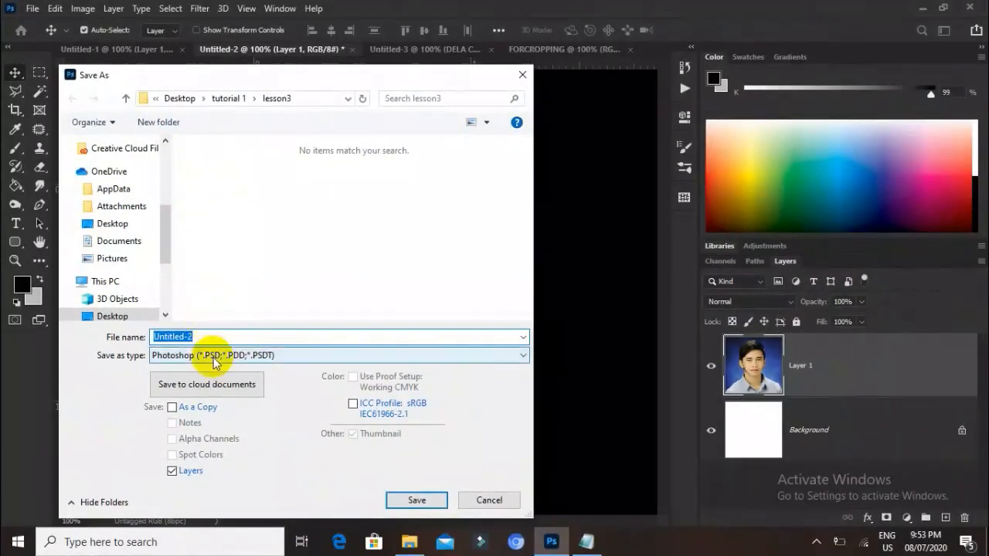
pyautogui.click(215, 357)
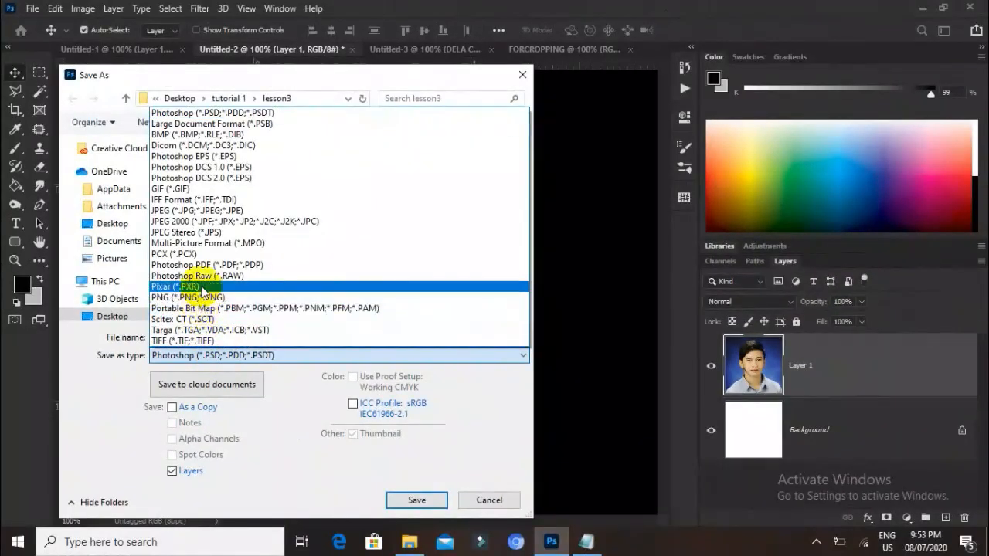
pyautogui.click(199, 210)
# - Name the file new1x1 by adapting the new2x2 file name, and save the JPEG in the lesson3 folder
pyautogui.doubleClick(182, 337)
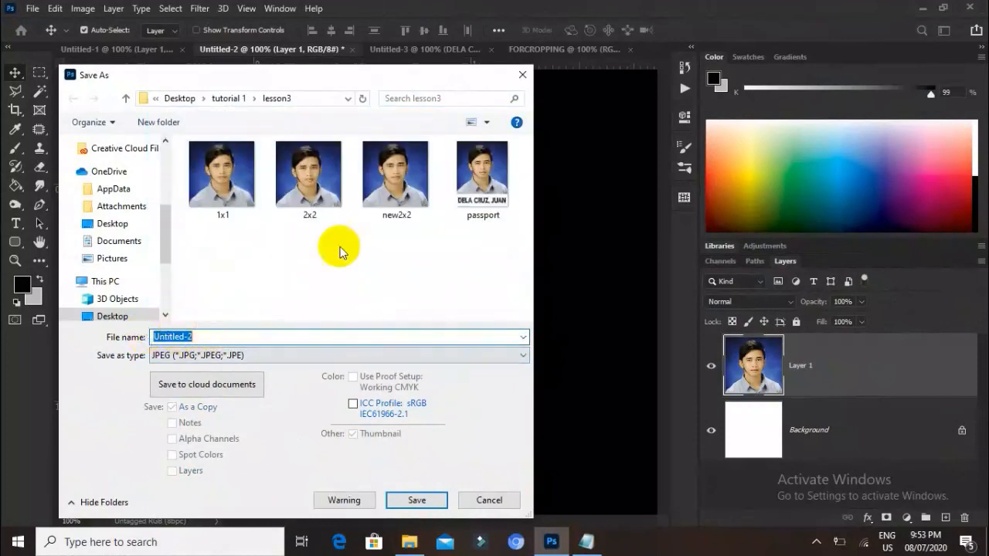
pyautogui.click(395, 180)
pyautogui.click(188, 335)
pyautogui.click(184, 337)
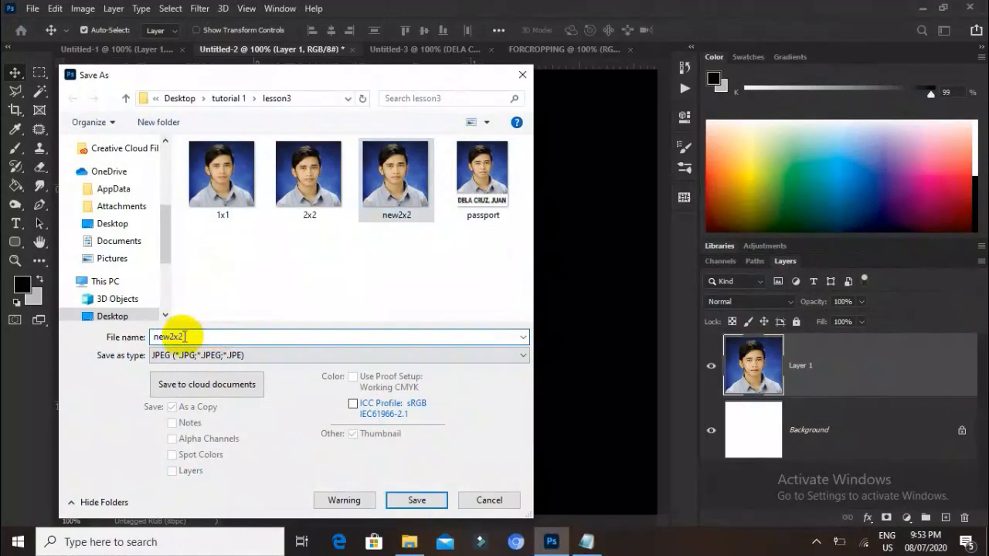
pyautogui.moveTo(184, 337); pyautogui.dragTo(170, 337)
pyautogui.write('1x1')
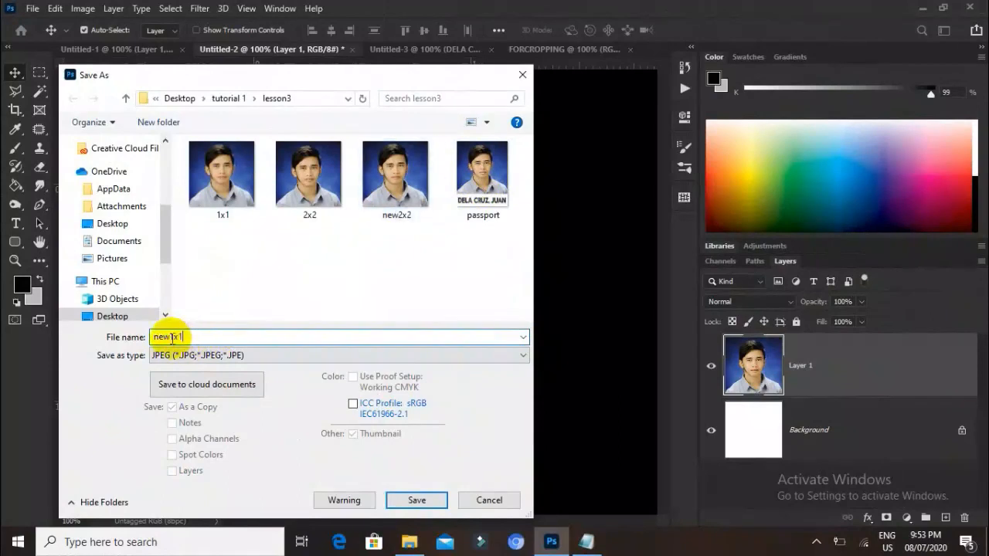
pyautogui.click(416, 499)
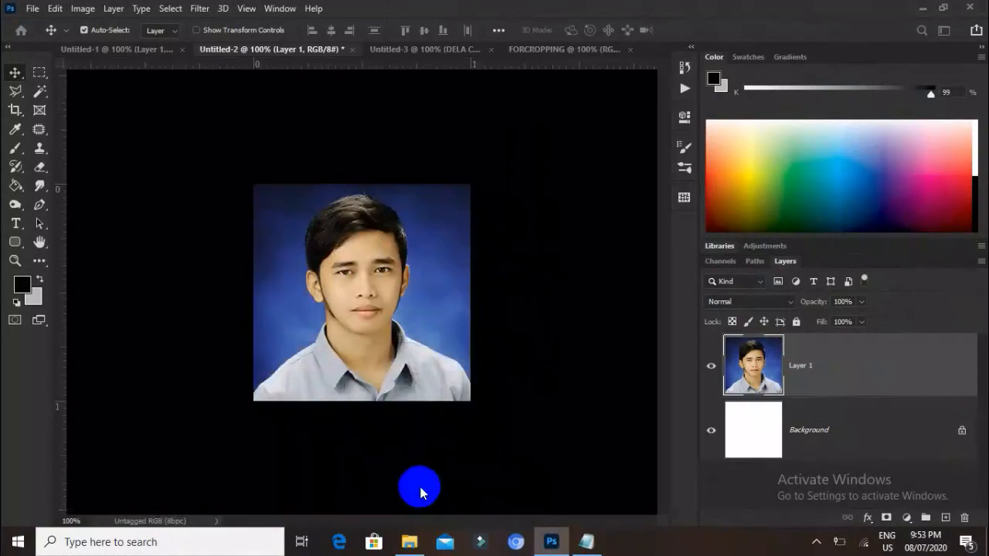
pyautogui.click(592, 136)
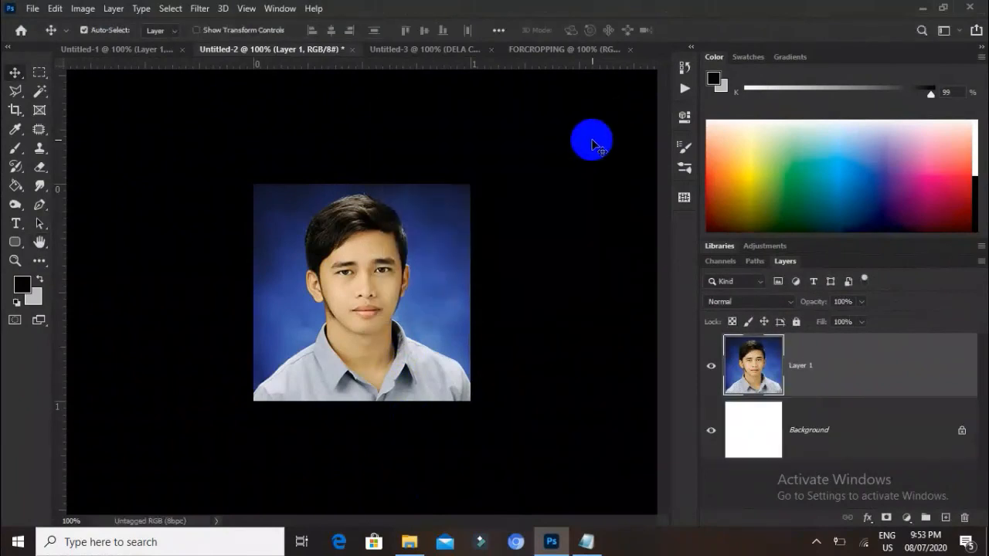
# - Start saving the name-tagged portrait, Untitled-3, on the computer with the file name passport and the JPEG format
pyautogui.click(435, 50)
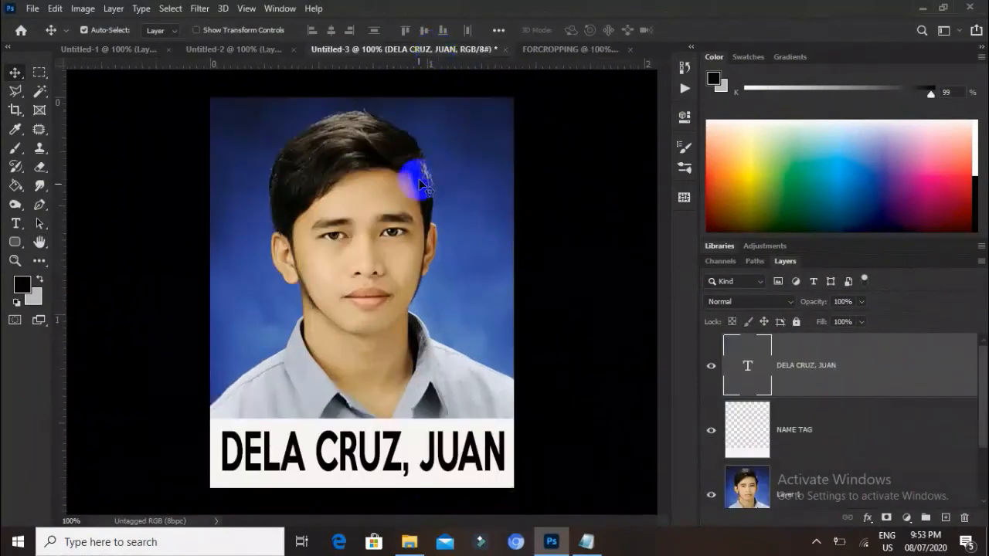
pyautogui.click(32, 8)
pyautogui.click(67, 183)
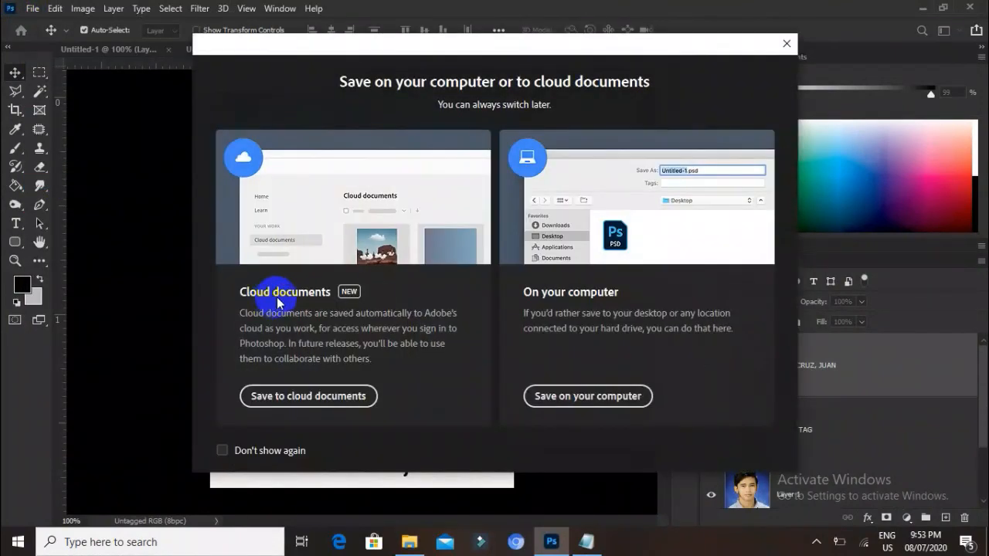
pyautogui.click(585, 396)
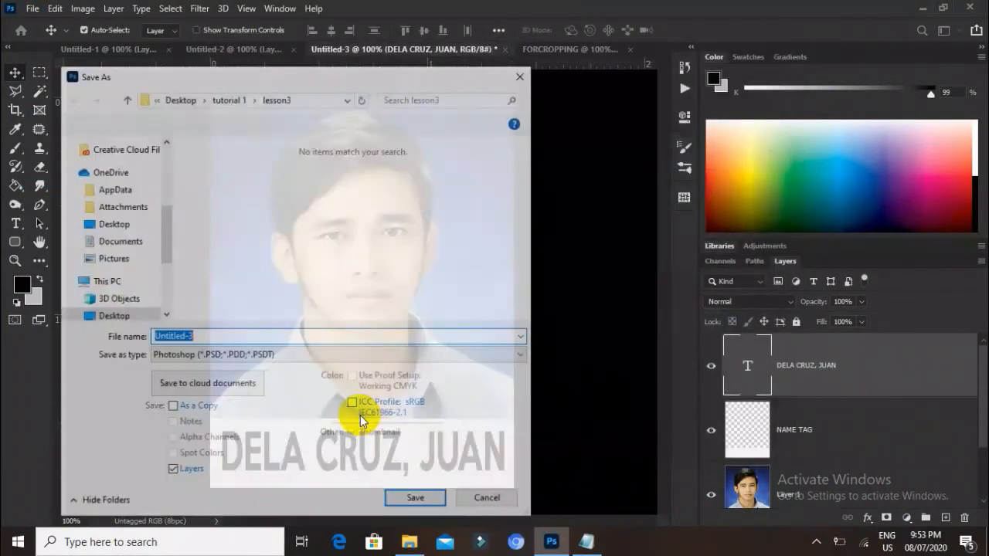
pyautogui.write('pass')
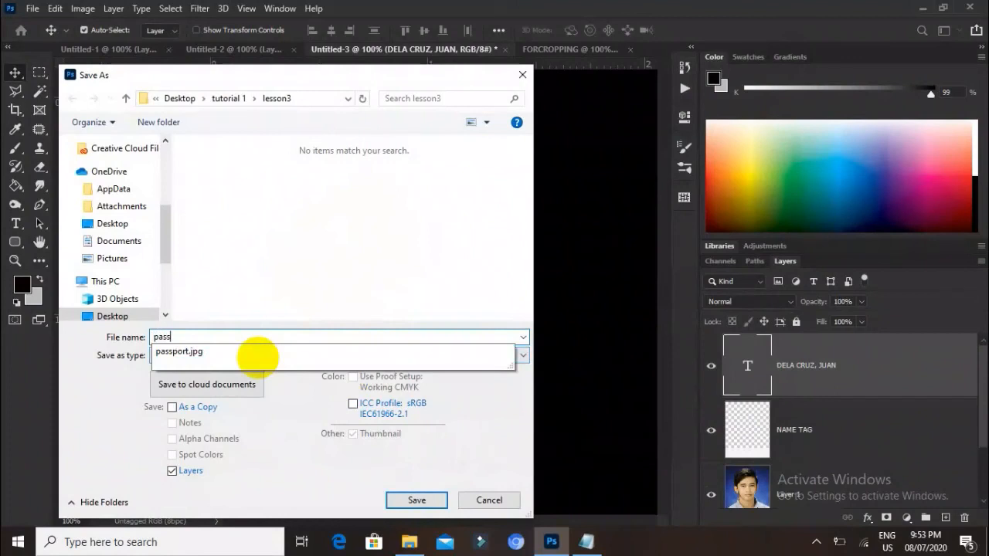
pyautogui.write('port')
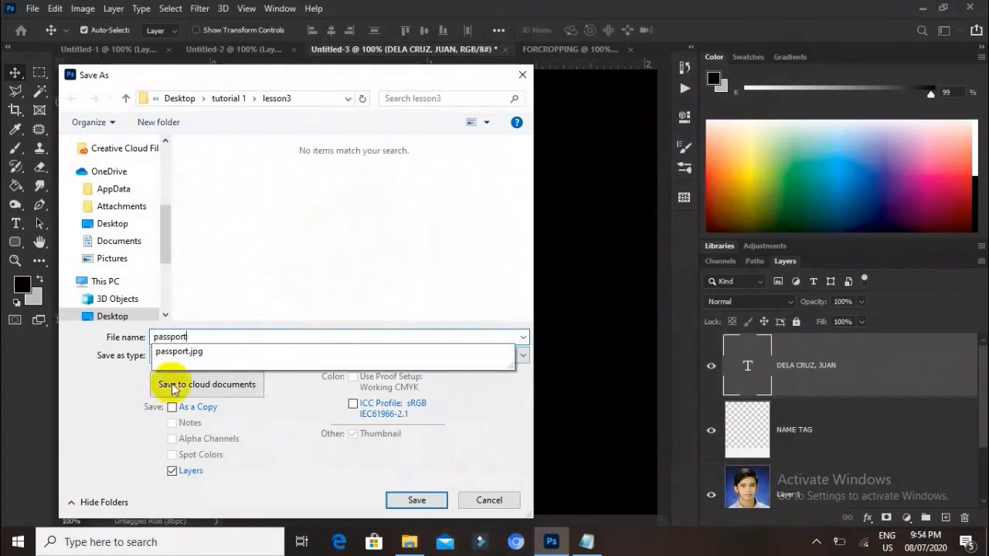
pyautogui.click(98, 401)
pyautogui.click(181, 355)
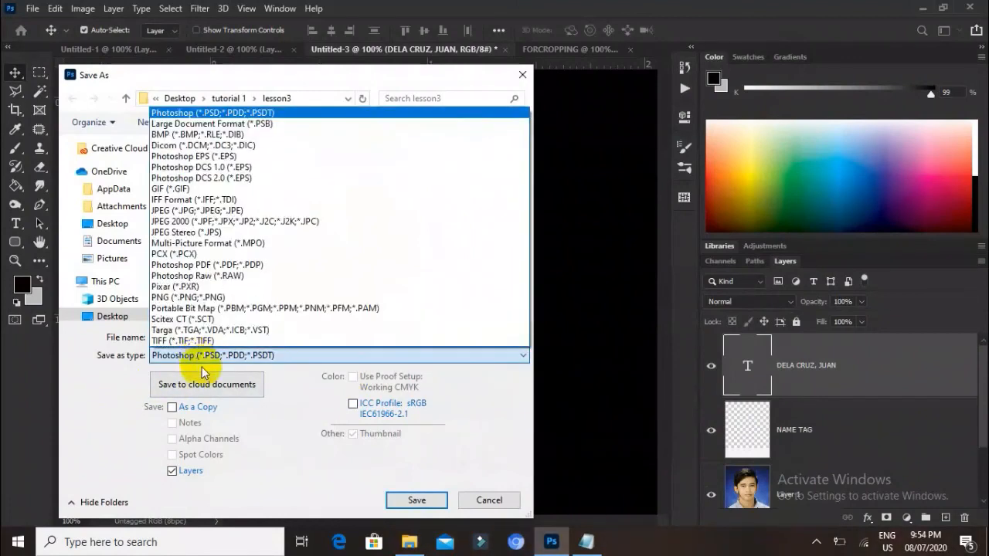
pyautogui.click(210, 210)
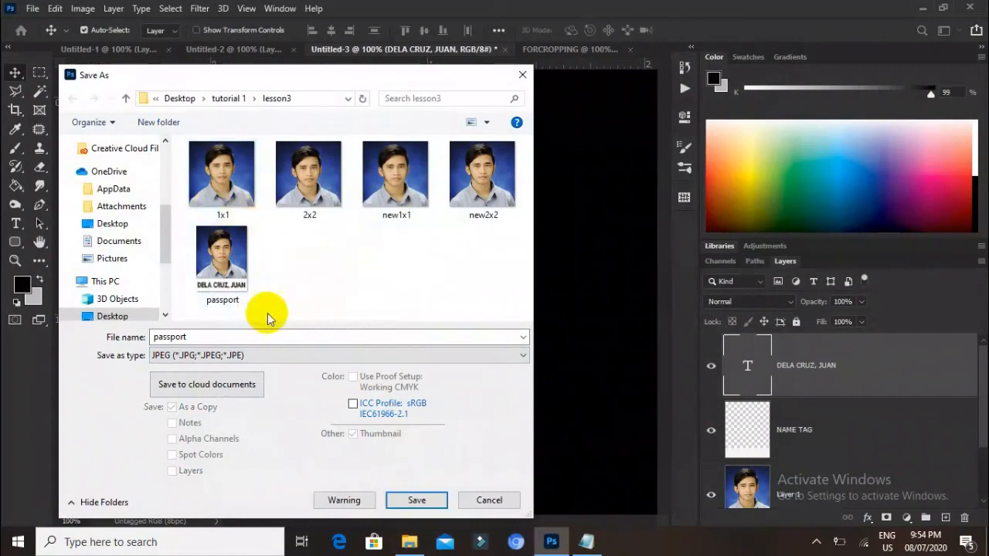
# - Change the file name to newpassport and save the JPEG in the lesson3 folder with quality 8
pyautogui.doubleClick(224, 337)
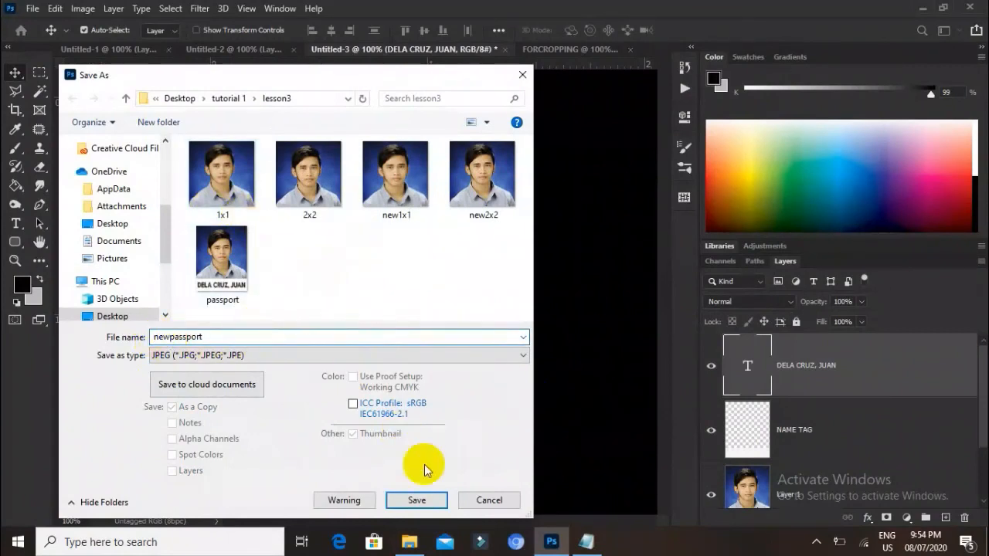
pyautogui.click(421, 499)
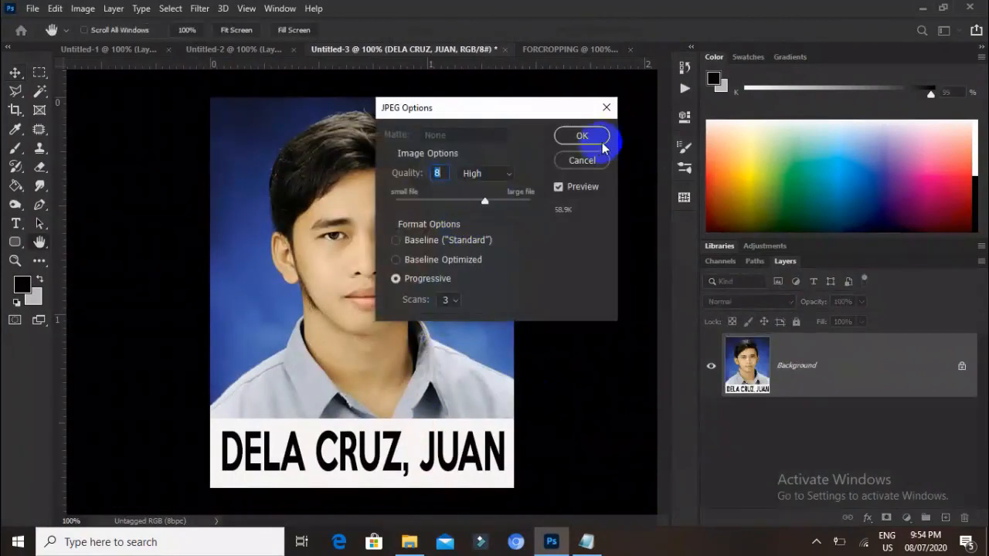
pyautogui.click(587, 136)
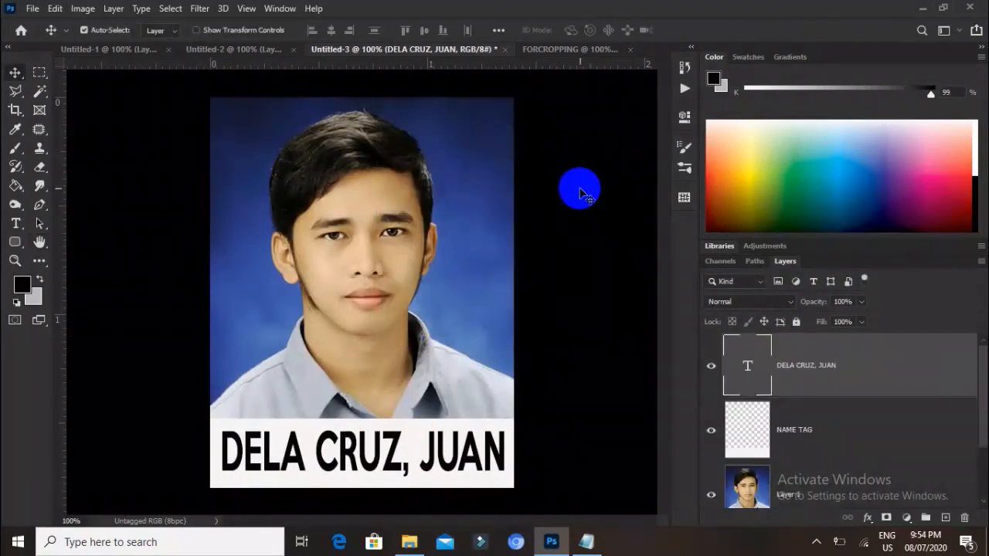
# - Switch to the Notepad notes and highlight the CROP TOOL and TYPE TOOL lines under TOOLS for the recap
pyautogui.click(586, 542)
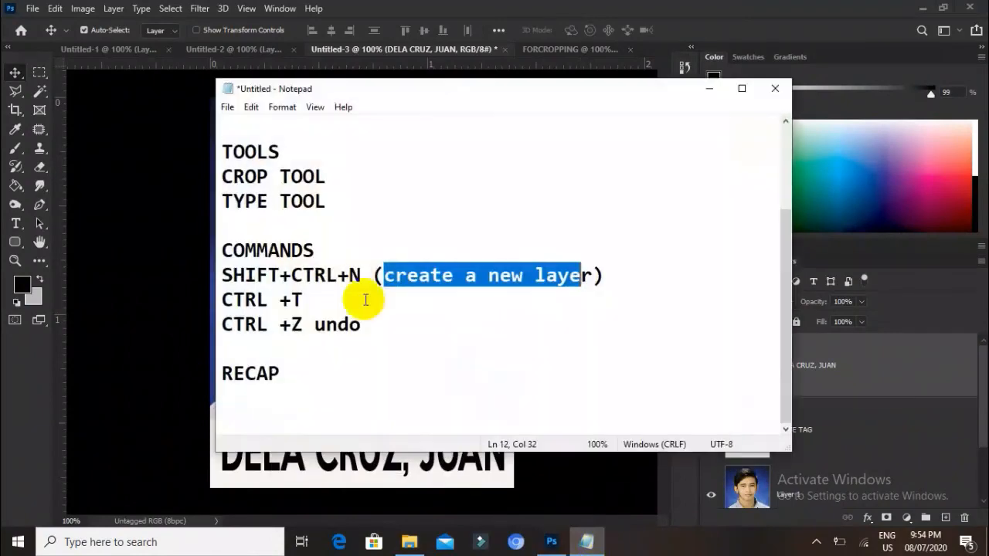
pyautogui.moveTo(348, 176); pyautogui.dragTo(270, 184)
pyautogui.moveTo(335, 202); pyautogui.dragTo(244, 202)
pyautogui.moveTo(337, 176); pyautogui.dragTo(206, 176)
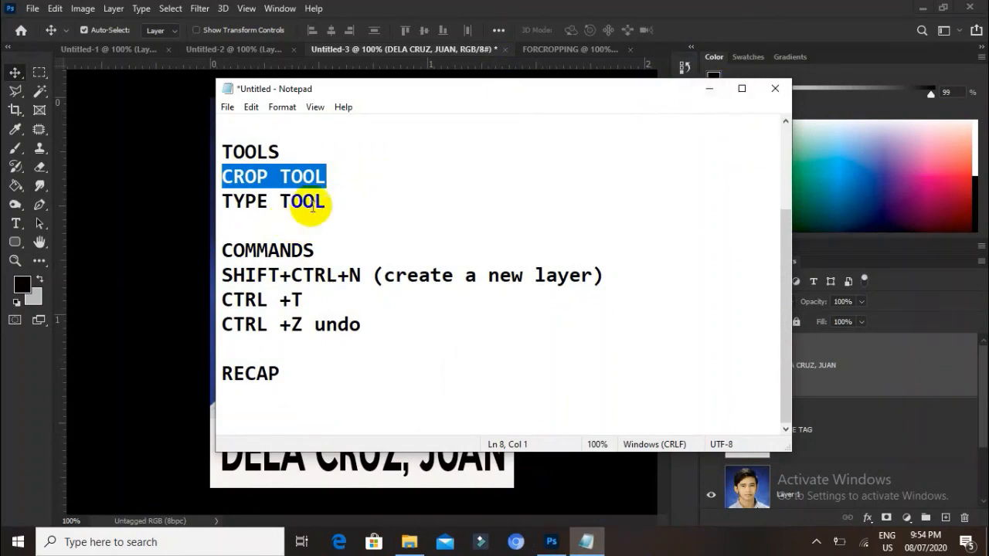
pyautogui.moveTo(328, 202); pyautogui.dragTo(223, 200)
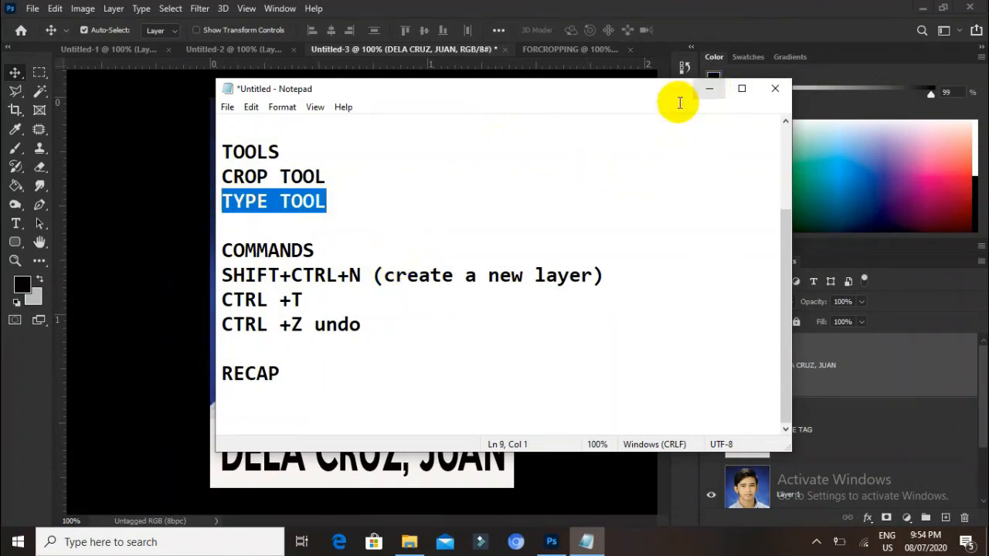
# - Return to Photoshop and choose the Paint Bucket Tool from the Gradient, Paint Bucket and 3D Material Drop tool group
pyautogui.click(14, 192)
pyautogui.moveTo(14, 192); pyautogui.dragTo(78, 207)
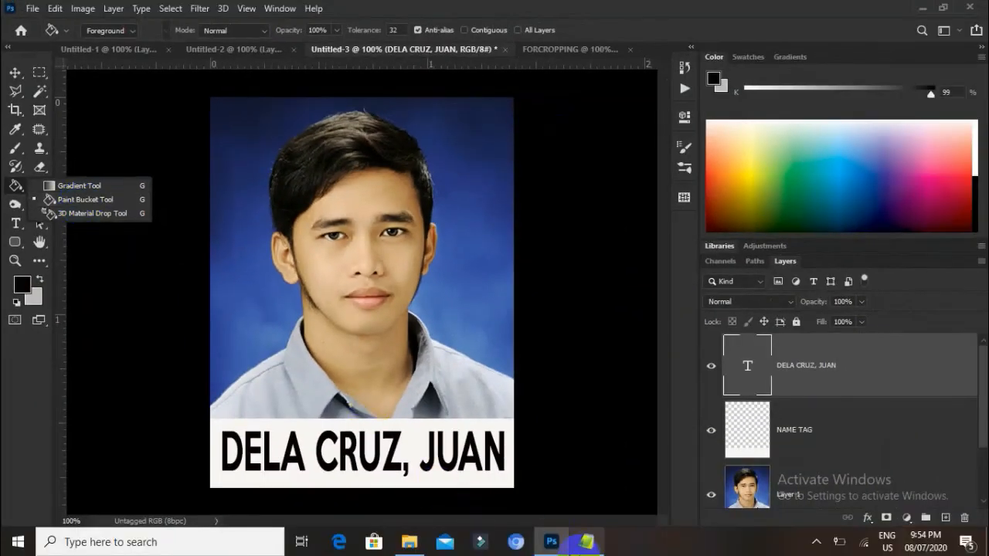
# - Switch to the Notepad notes, review the SHIFT+CTRL+N, CTRL +T and CTRL +Z undo lines under COMMANDS, and minimize the notes
pyautogui.click(587, 542)
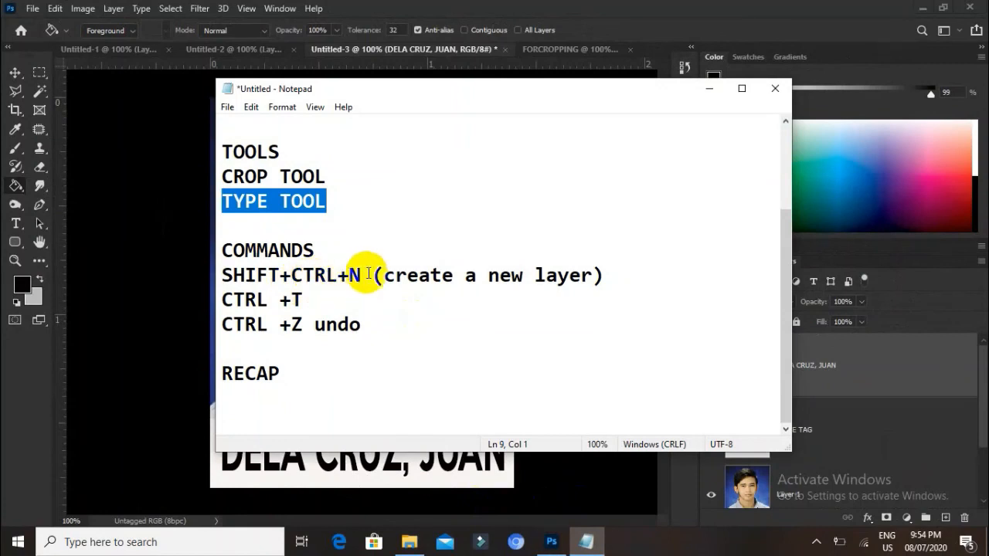
pyautogui.moveTo(369, 278); pyautogui.dragTo(272, 275)
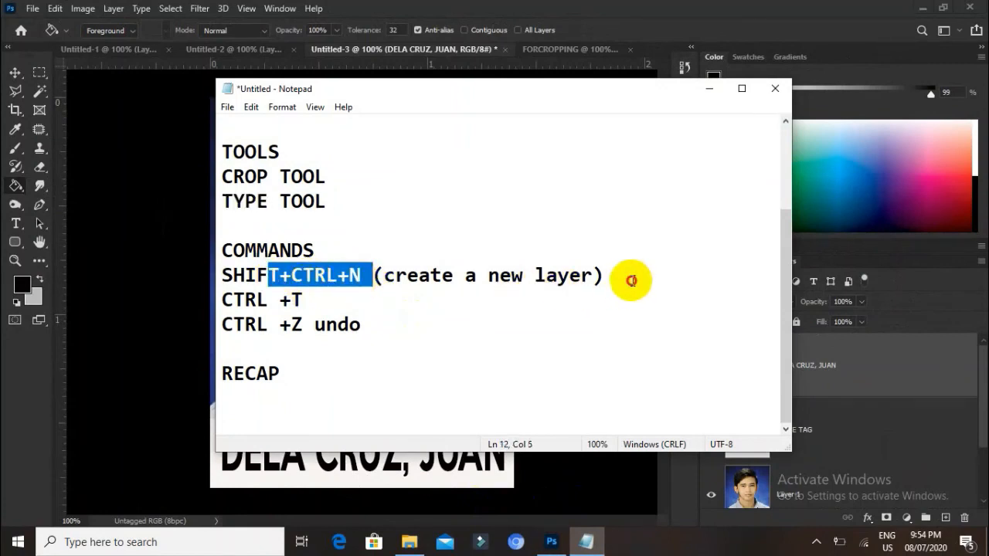
pyautogui.moveTo(605, 276); pyautogui.dragTo(222, 302)
pyautogui.click(299, 301)
pyautogui.click(330, 311)
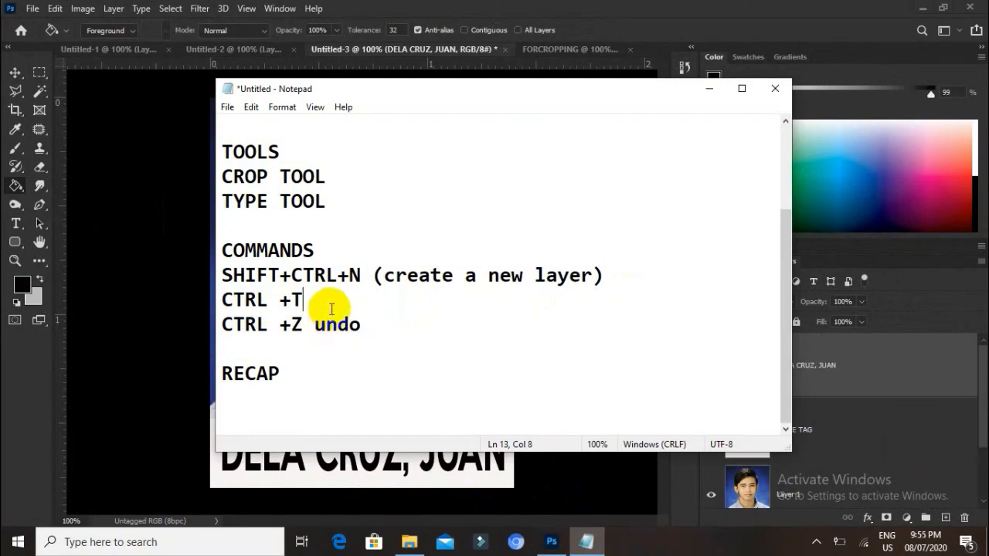
pyautogui.moveTo(244, 338); pyautogui.dragTo(224, 326)
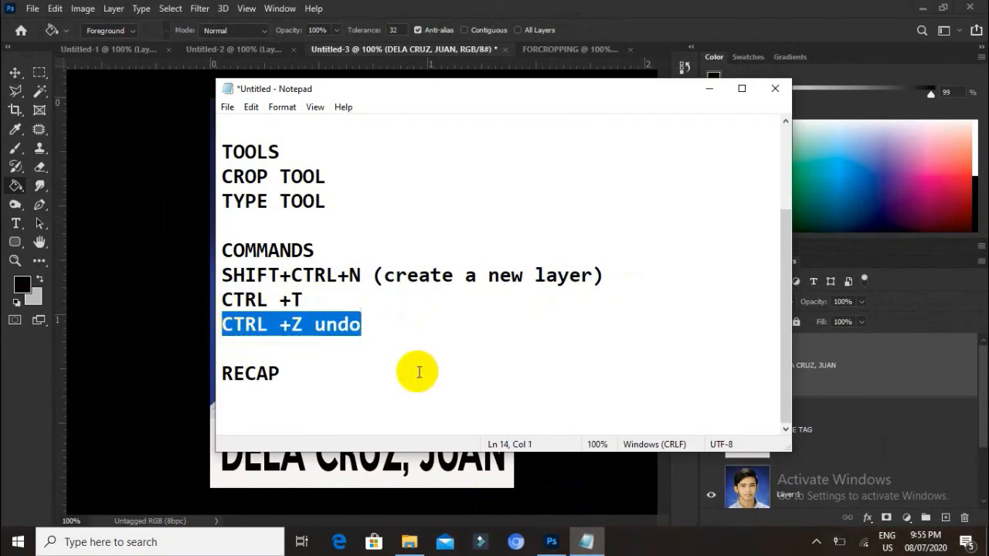
pyautogui.moveTo(782, 210); pyautogui.dragTo(776, 136)
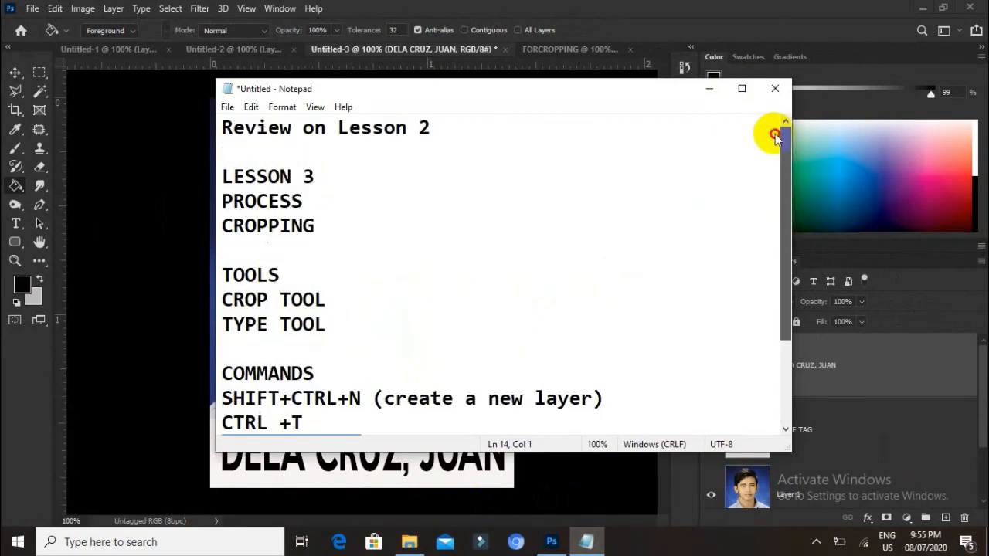
pyautogui.click(709, 88)
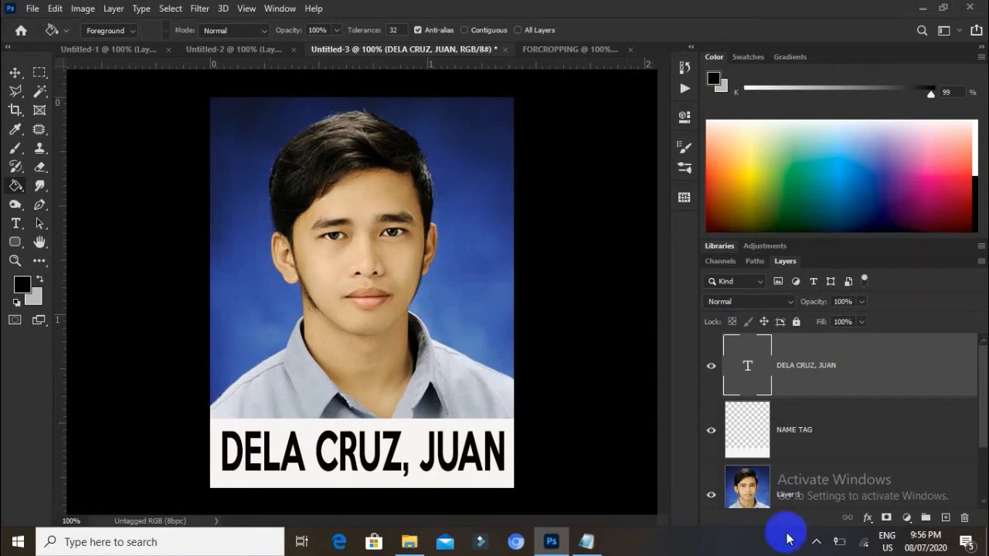
pyautogui.click(817, 540)
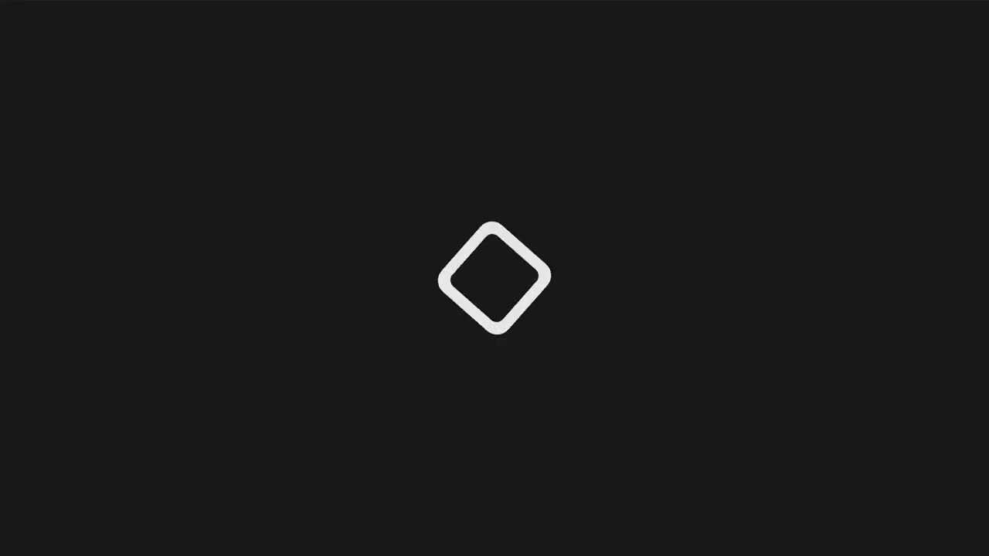